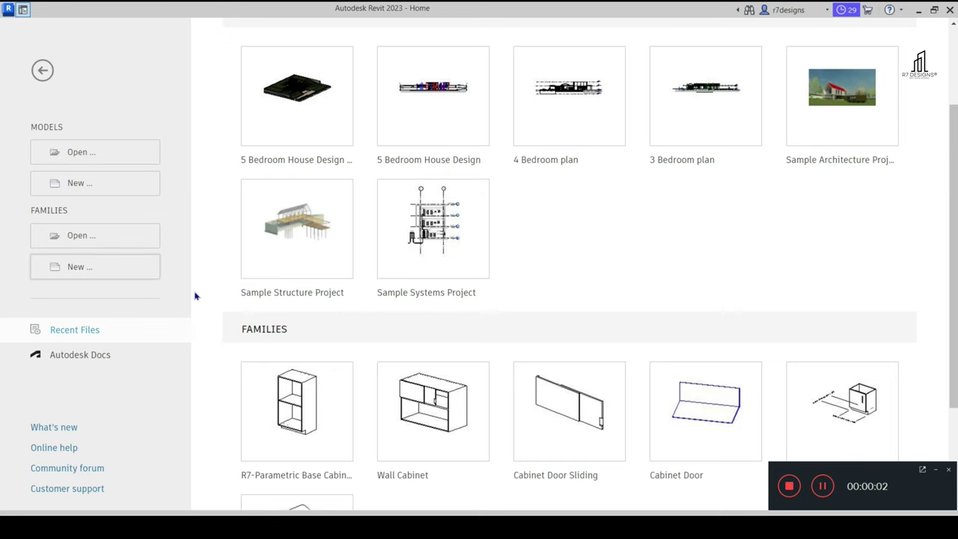
Start a new family from the Metric Generic Model.rft template
{"action": "left_click", "coordinate": [121, 275]}
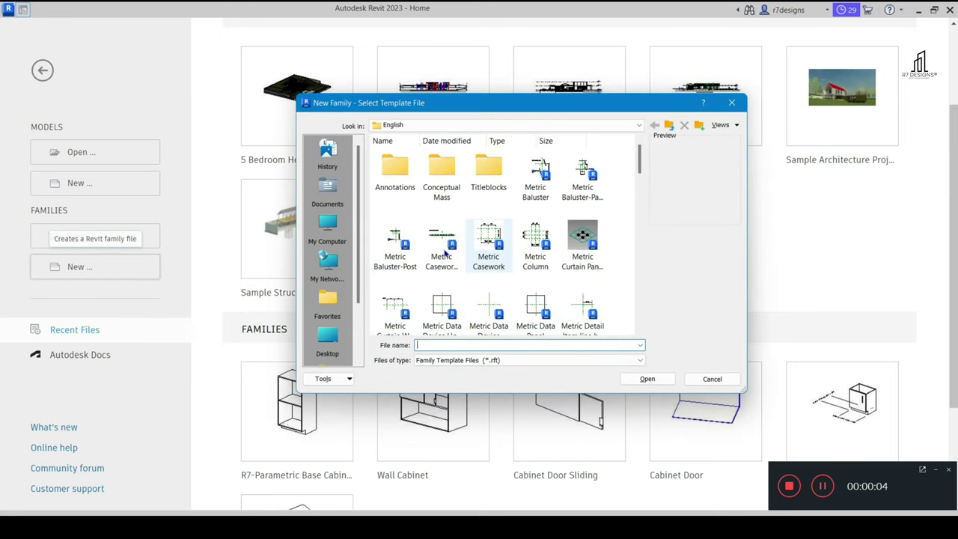
{"action": "scroll", "coordinate": [444, 256], "scroll_direction": "down", "scroll_amount": 2}
{"action": "scroll", "coordinate": [444, 255], "scroll_direction": "down", "scroll_amount": 2}
{"action": "scroll", "coordinate": [456, 260], "scroll_direction": "down", "scroll_amount": 2}
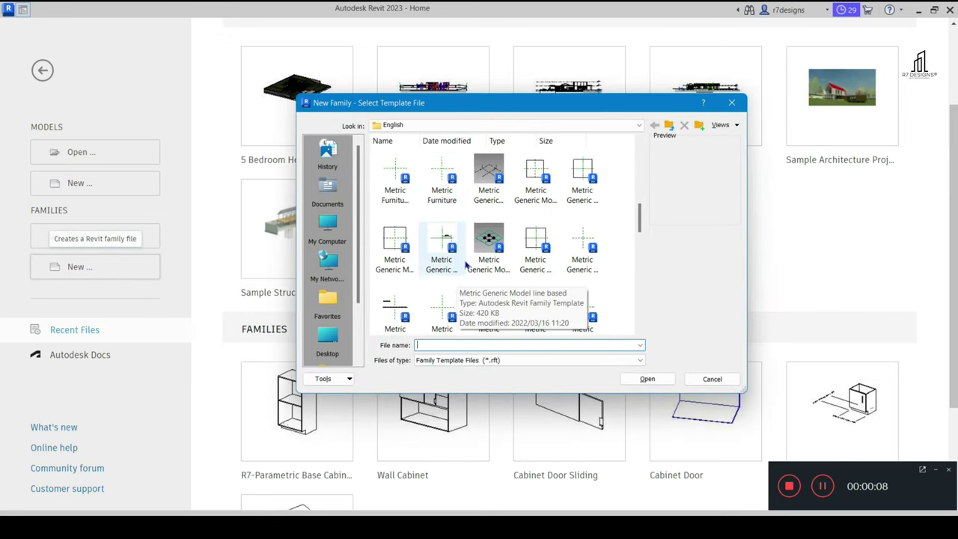
{"action": "left_click", "coordinate": [443, 311]}
{"action": "scroll", "coordinate": [449, 301], "scroll_direction": "down", "scroll_amount": 2}
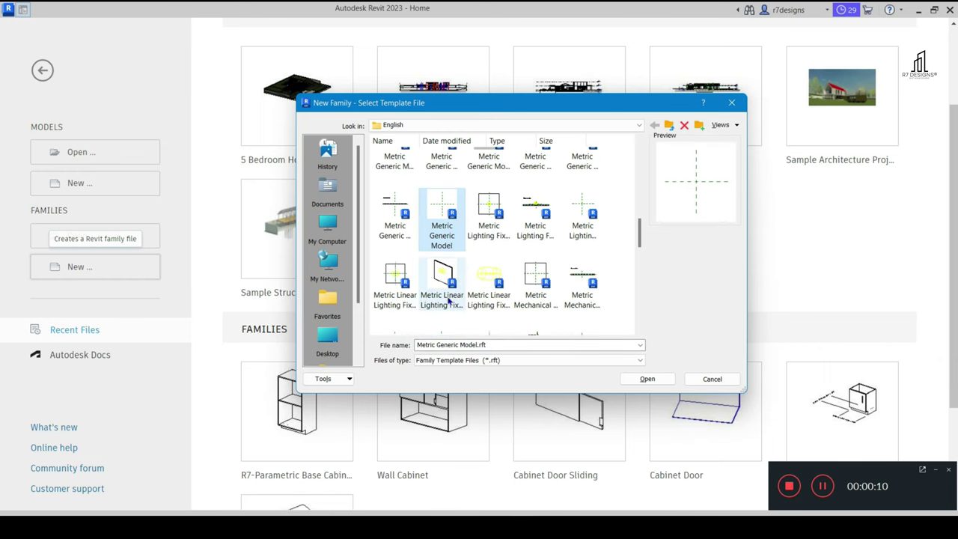
{"action": "double_click", "coordinate": [444, 231]}
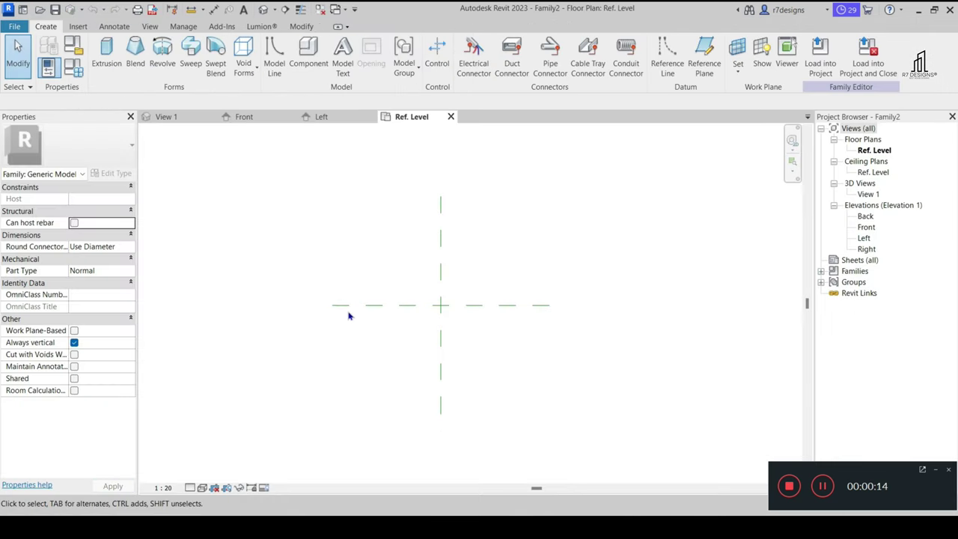
Draw vertical reference planes 500 either side of centre and horizontal planes 400 either side
{"action": "scroll", "coordinate": [359, 311], "scroll_direction": "up", "scroll_amount": 1}
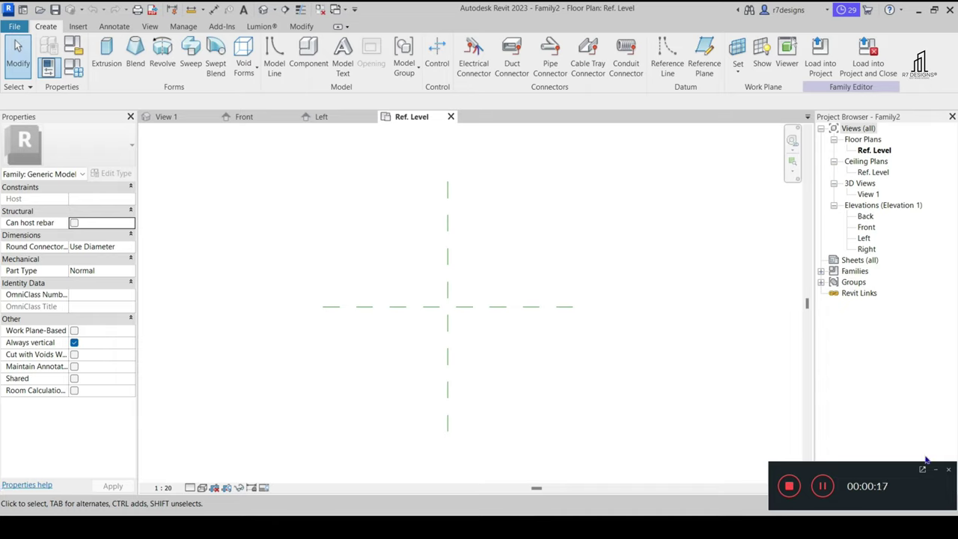
{"action": "left_click", "coordinate": [942, 470]}
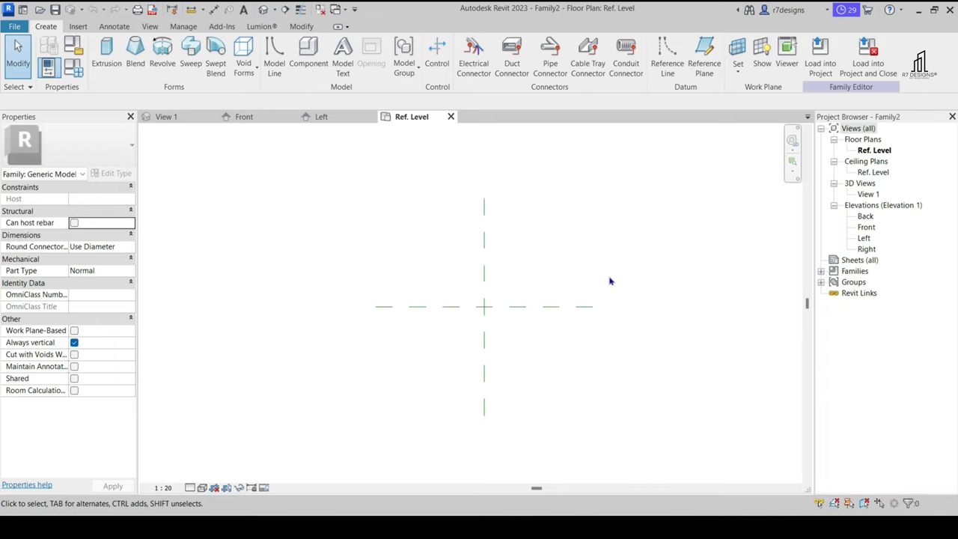
{"action": "left_click", "coordinate": [698, 71]}
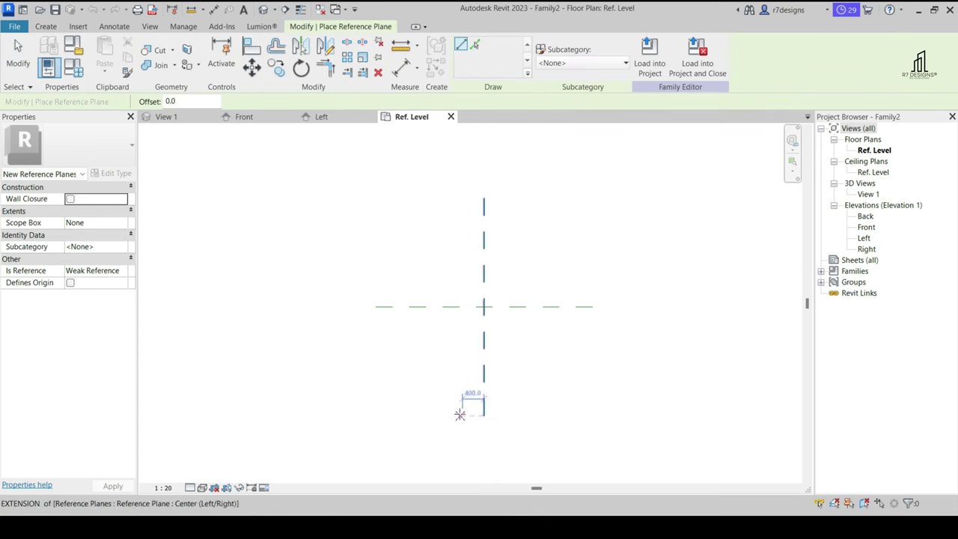
{"action": "left_click", "coordinate": [460, 414]}
{"action": "left_click", "coordinate": [456, 198]}
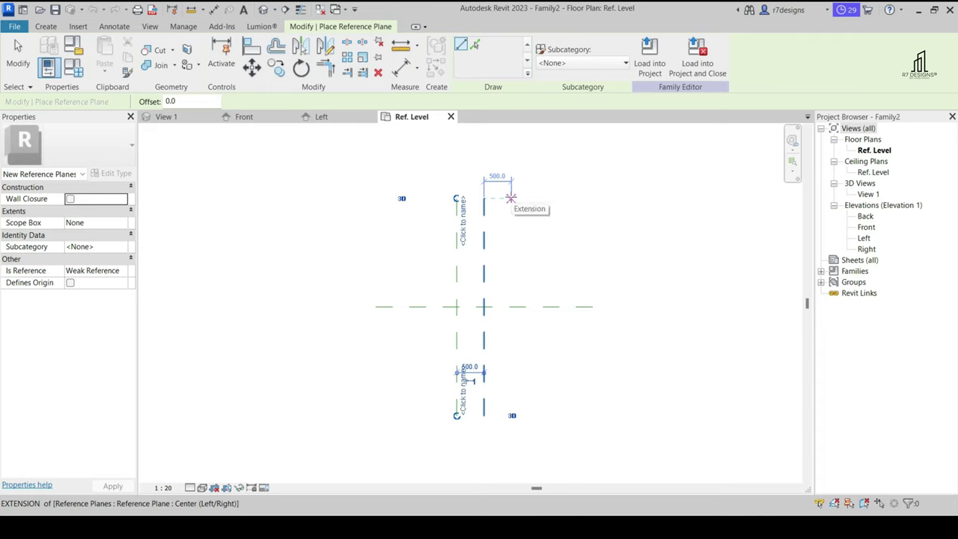
{"action": "left_click", "coordinate": [510, 198]}
{"action": "left_click", "coordinate": [510, 413]}
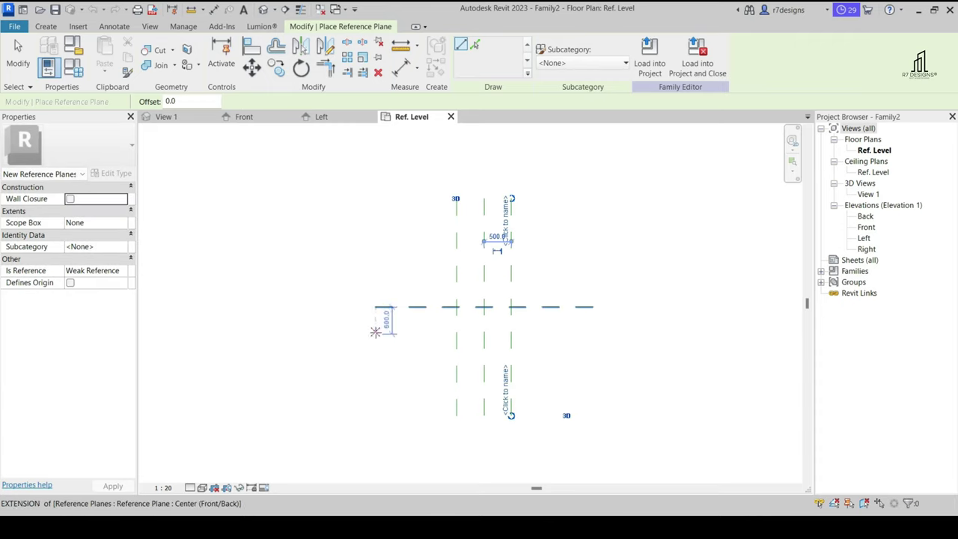
{"action": "left_click", "coordinate": [376, 284]}
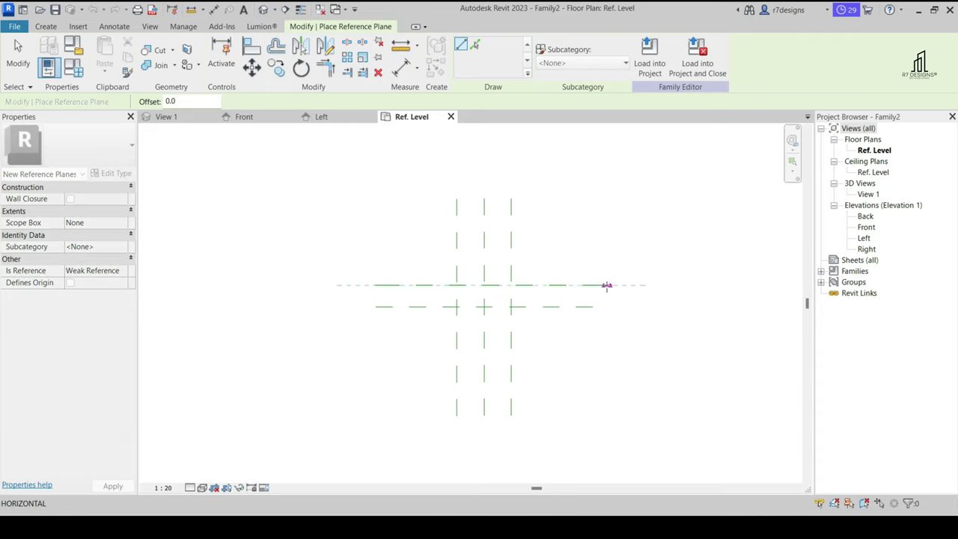
{"action": "left_click", "coordinate": [592, 285]}
{"action": "left_click", "coordinate": [375, 329]}
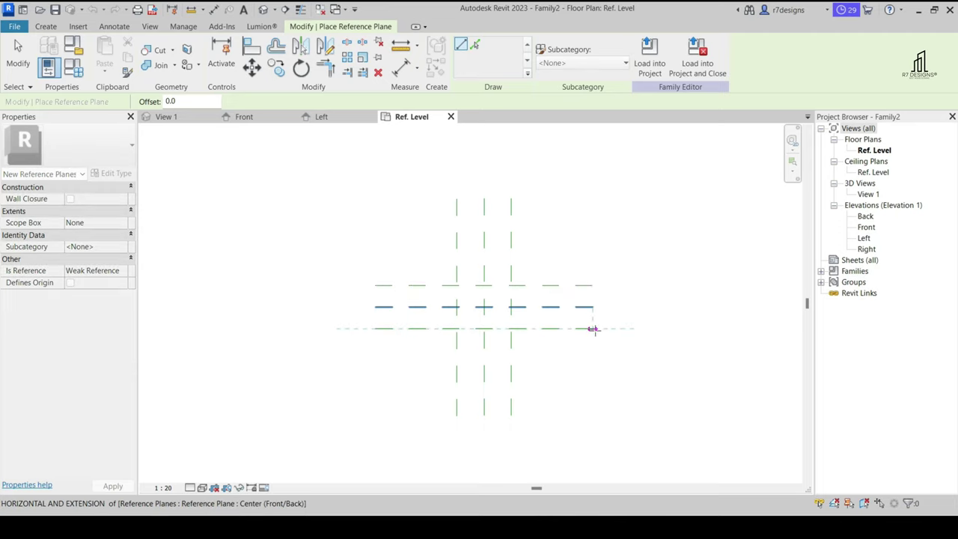
{"action": "left_click", "coordinate": [592, 329]}
Add four more reference planes just beside the outer planes, then end the command
{"action": "scroll", "coordinate": [449, 419], "scroll_direction": "up", "scroll_amount": 3}
{"action": "scroll", "coordinate": [447, 420], "scroll_direction": "up", "scroll_amount": 3}
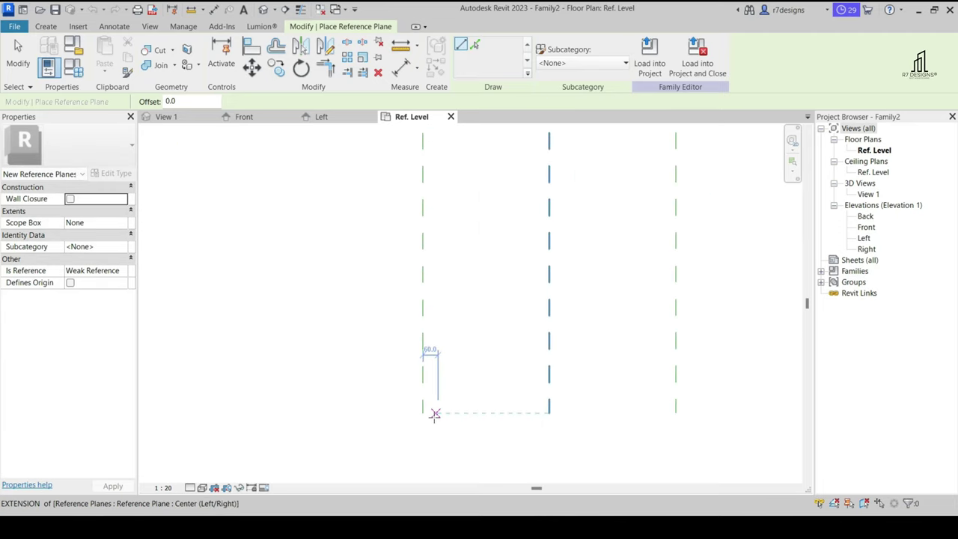
{"action": "left_click", "coordinate": [430, 413]}
{"action": "scroll", "coordinate": [438, 434], "scroll_direction": "down", "scroll_amount": 3}
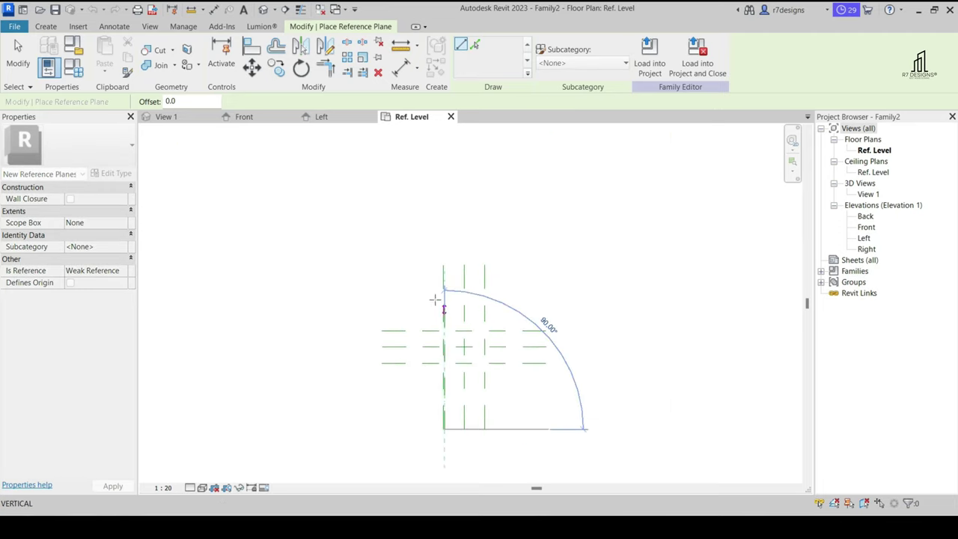
{"action": "scroll", "coordinate": [444, 262], "scroll_direction": "up", "scroll_amount": 1}
{"action": "scroll", "coordinate": [445, 262], "scroll_direction": "up", "scroll_amount": 1}
{"action": "left_click", "coordinate": [469, 232]}
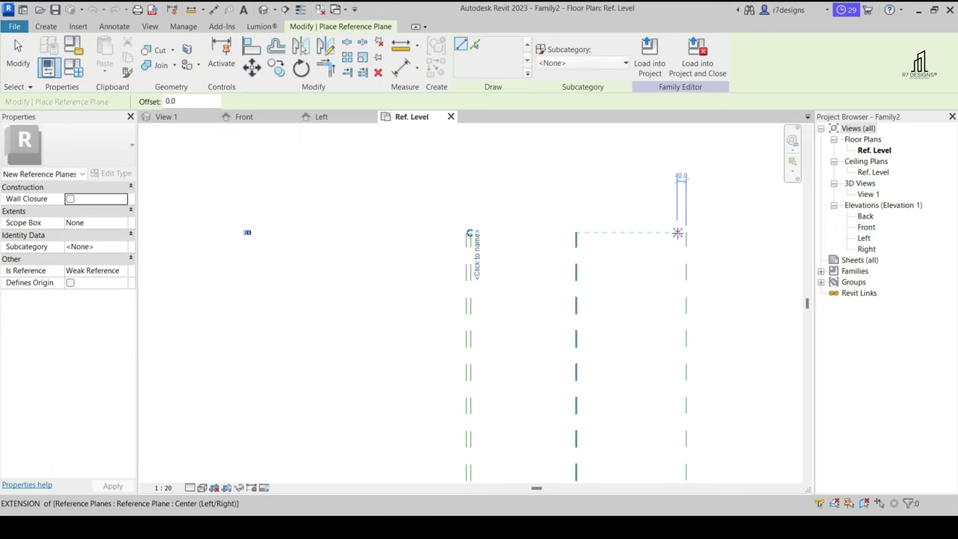
{"action": "left_click", "coordinate": [679, 233]}
{"action": "scroll", "coordinate": [676, 192], "scroll_direction": "down", "scroll_amount": 4}
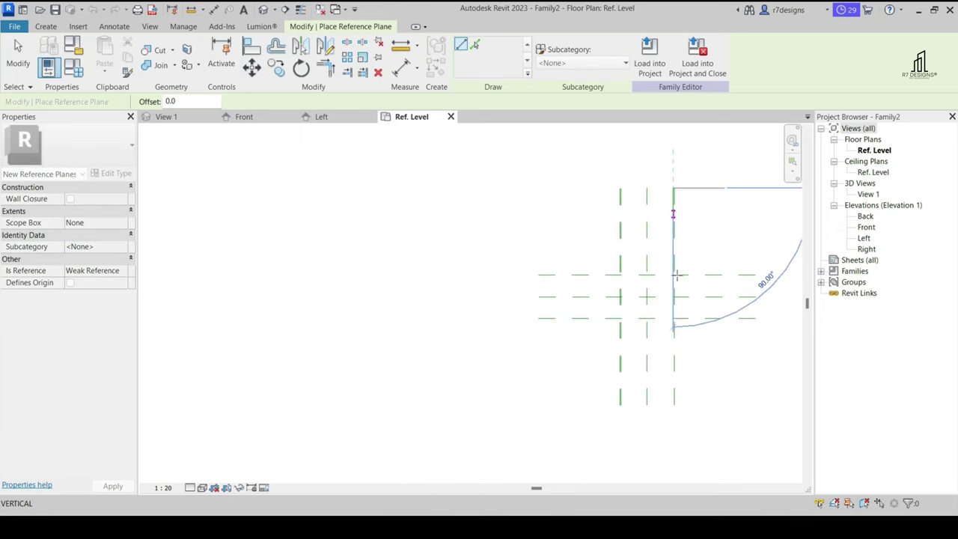
{"action": "scroll", "coordinate": [673, 404], "scroll_direction": "up", "scroll_amount": 2}
{"action": "left_click", "coordinate": [670, 422]}
{"action": "scroll", "coordinate": [459, 207], "scroll_direction": "down", "scroll_amount": 2}
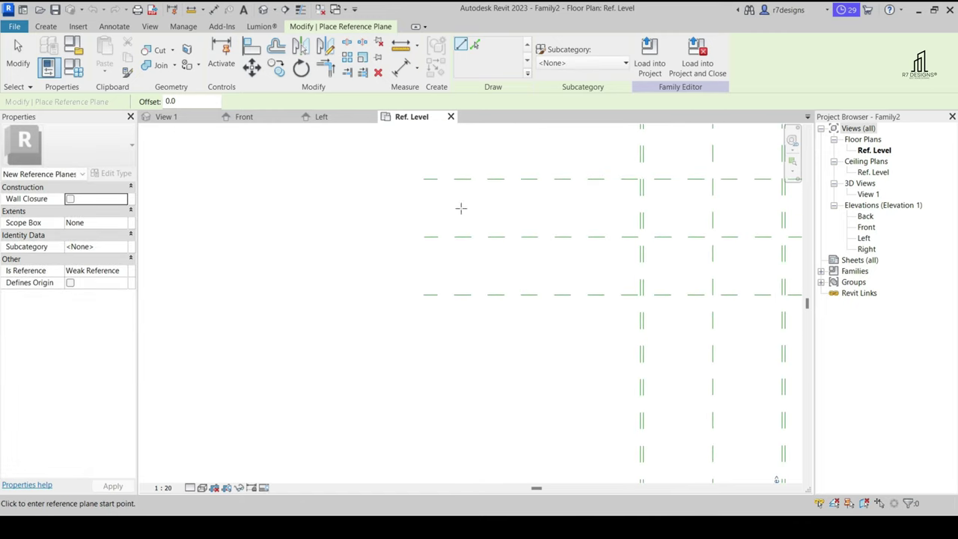
{"action": "scroll", "coordinate": [417, 175], "scroll_direction": "up", "scroll_amount": 1}
{"action": "scroll", "coordinate": [418, 175], "scroll_direction": "up", "scroll_amount": 2}
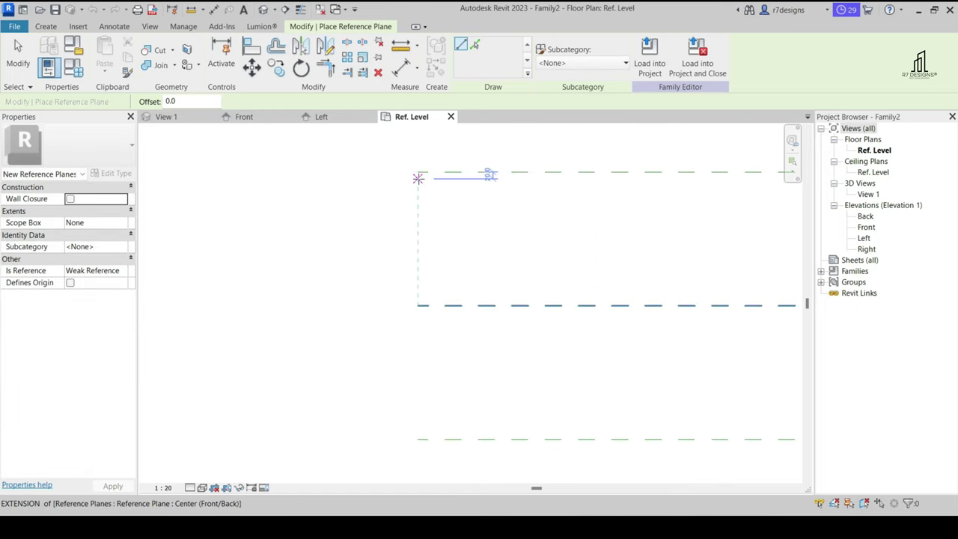
{"action": "left_click", "coordinate": [419, 175]}
{"action": "scroll", "coordinate": [273, 182], "scroll_direction": "down", "scroll_amount": 4}
{"action": "scroll", "coordinate": [599, 180], "scroll_direction": "up", "scroll_amount": 2}
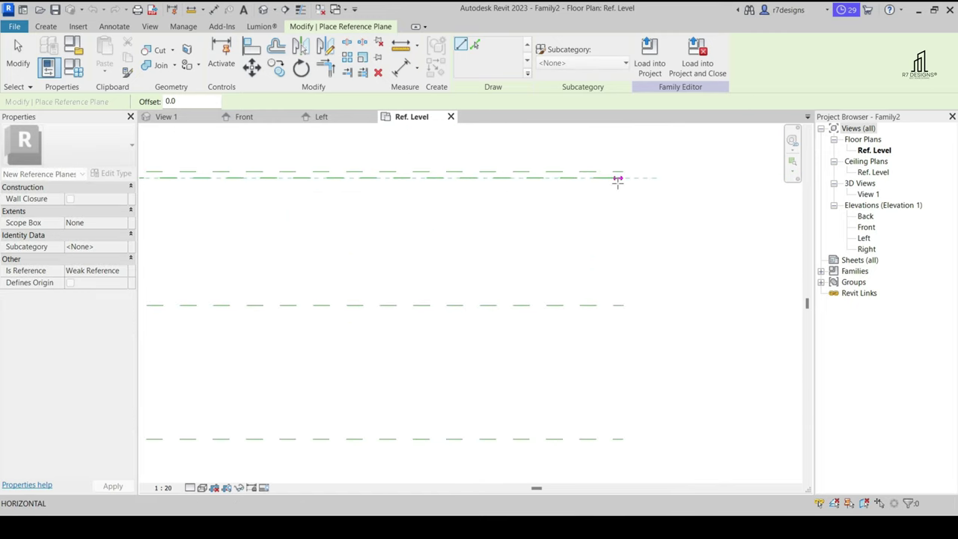
{"action": "left_click", "coordinate": [617, 179]}
{"action": "scroll", "coordinate": [625, 154], "scroll_direction": "up", "scroll_amount": 2}
{"action": "left_click", "coordinate": [641, 232]}
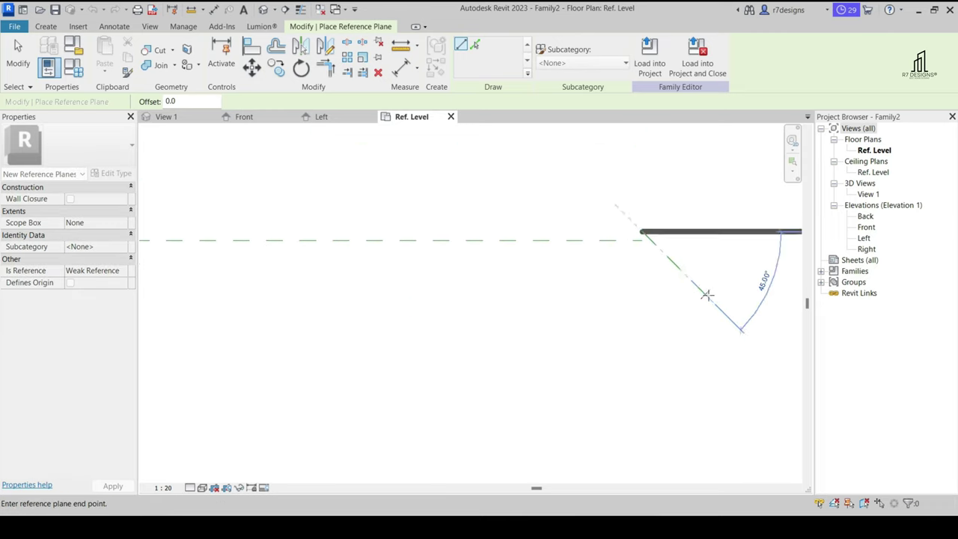
{"action": "scroll", "coordinate": [673, 284], "scroll_direction": "down", "scroll_amount": 2}
{"action": "left_click", "coordinate": [366, 282]}
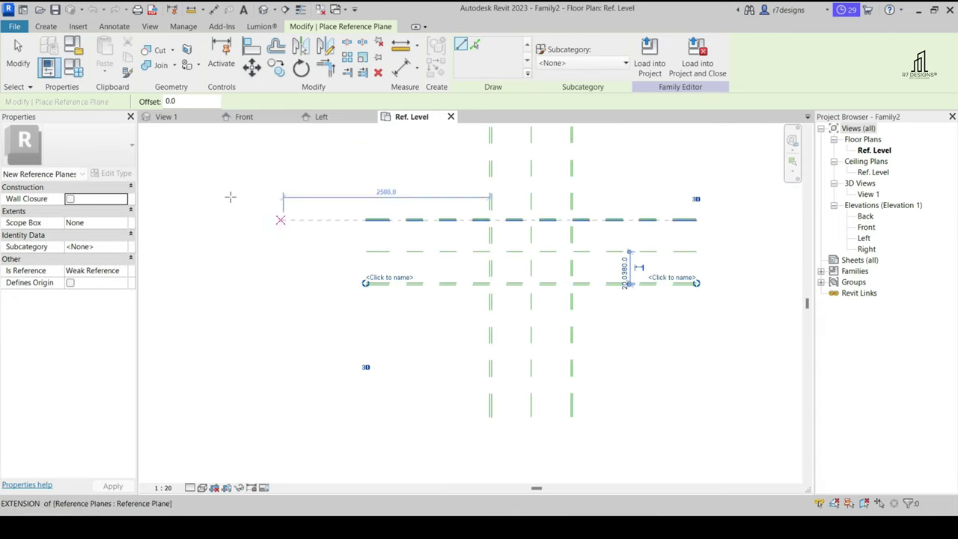
{"action": "key", "text": "Escape"}
{"action": "scroll", "coordinate": [434, 274], "scroll_direction": "down", "scroll_amount": 2}
Dimension the overall 1000 width and a 500 | 500 chain across the centre plane
{"action": "scroll", "coordinate": [486, 163], "scroll_direction": "up", "scroll_amount": 1}
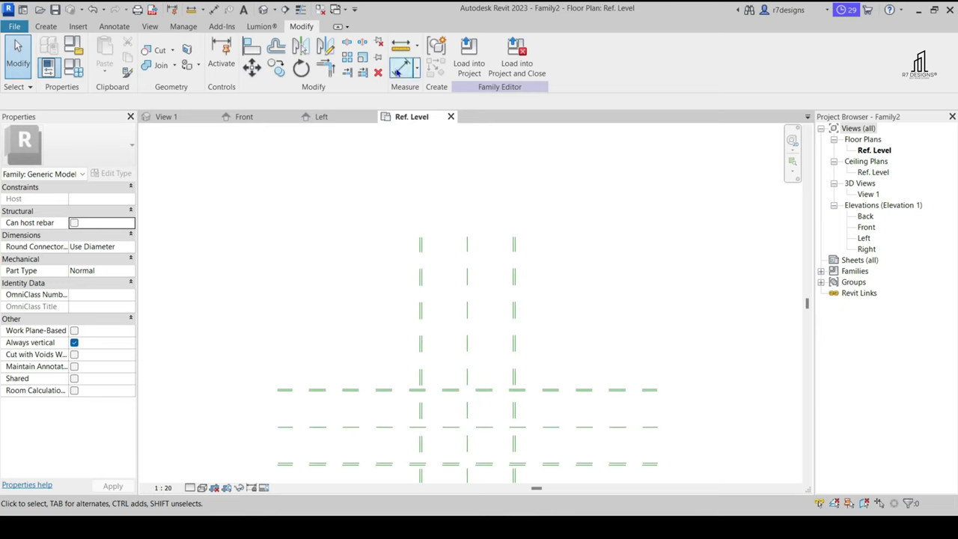
{"action": "key", "text": "d"}
{"action": "key", "text": "i"}
{"action": "scroll", "coordinate": [406, 219], "scroll_direction": "up", "scroll_amount": 2}
{"action": "left_click", "coordinate": [426, 273]}
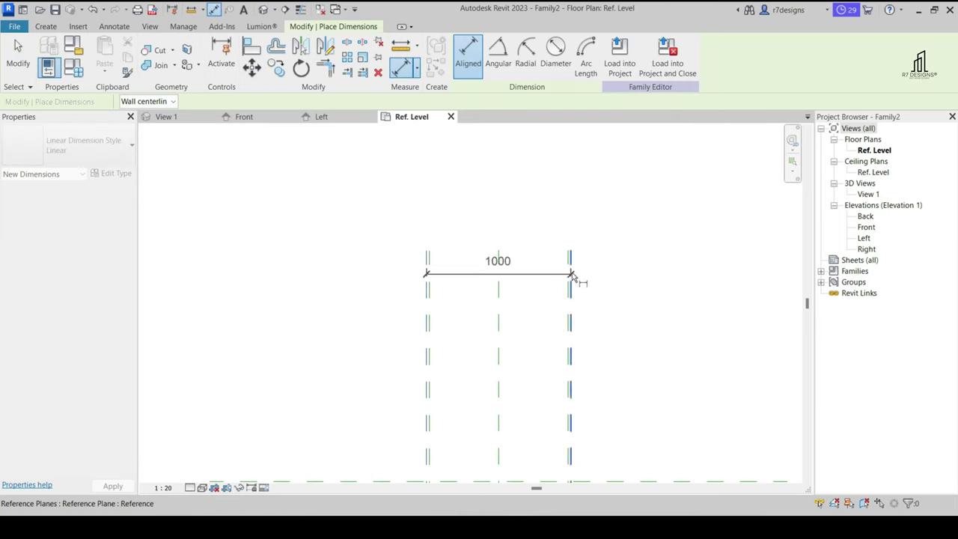
{"action": "left_click", "coordinate": [571, 275]}
{"action": "left_click", "coordinate": [518, 226]}
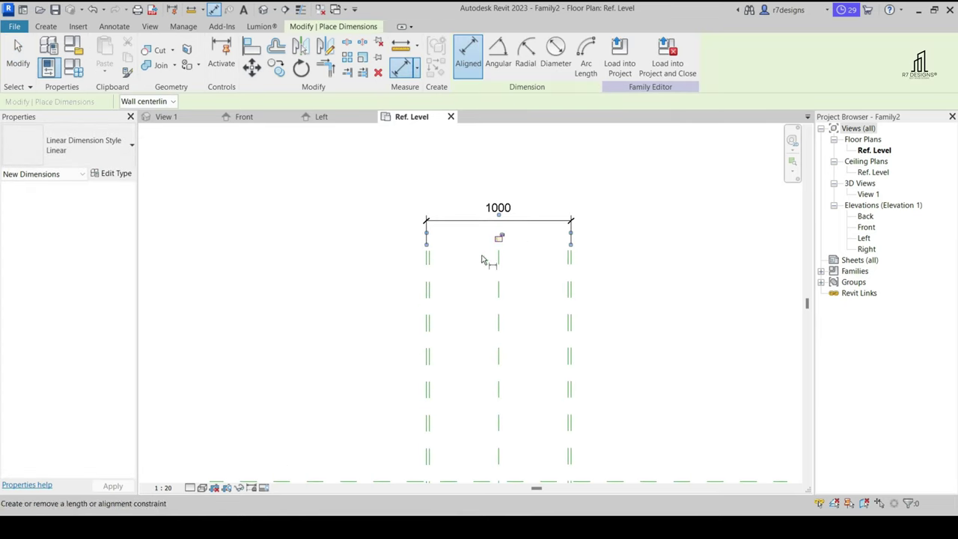
{"action": "left_click", "coordinate": [425, 309]}
{"action": "left_click", "coordinate": [498, 309]}
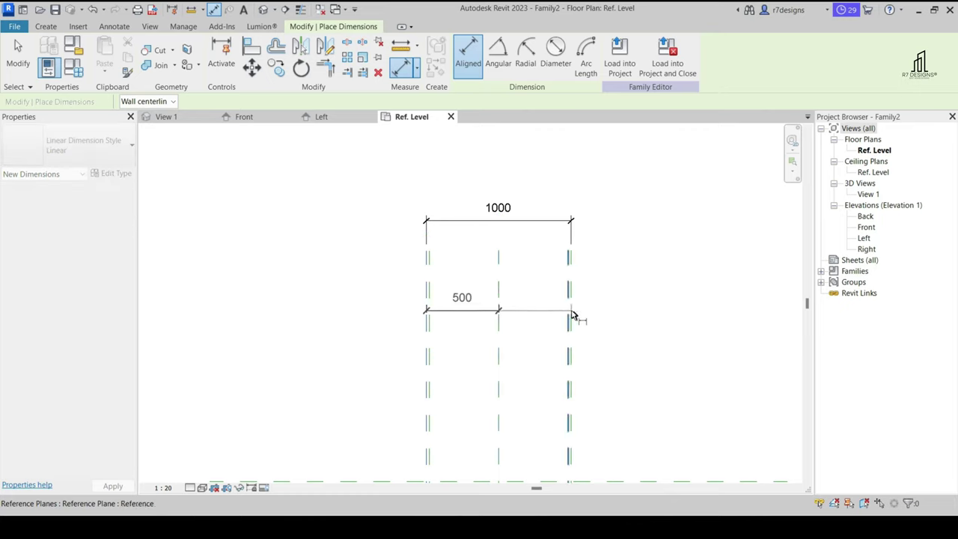
{"action": "left_click", "coordinate": [575, 315]}
{"action": "left_click", "coordinate": [522, 316]}
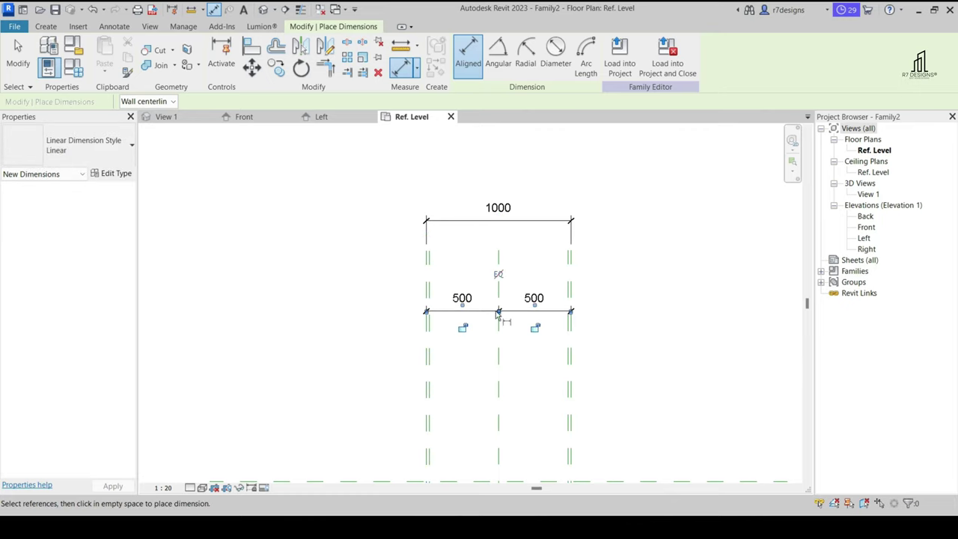
Add the 800 overall depth dimension and a 400/400 depth chain set to EQ
{"action": "scroll", "coordinate": [515, 223], "scroll_direction": "down", "scroll_amount": 5}
{"action": "scroll", "coordinate": [641, 175], "scroll_direction": "up", "scroll_amount": 4}
{"action": "left_click", "coordinate": [648, 179]}
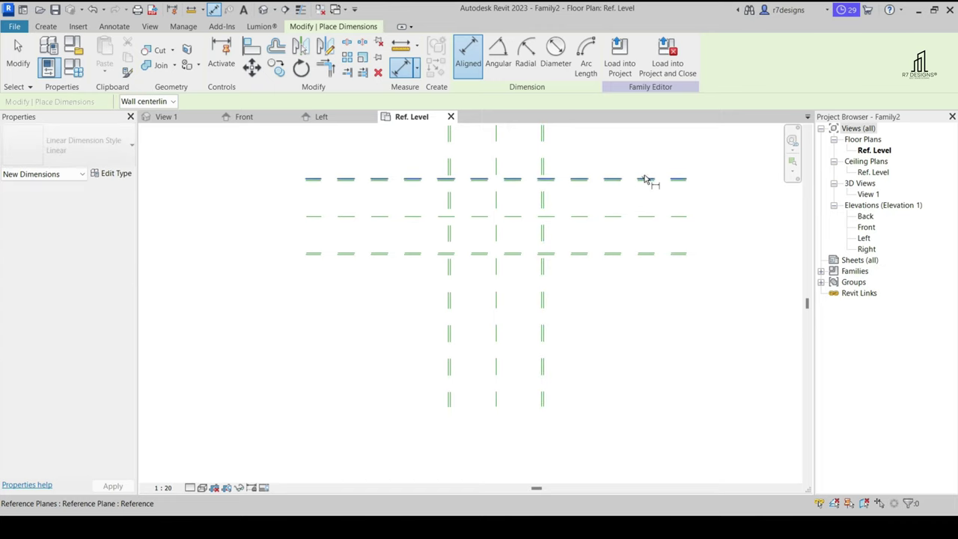
{"action": "left_click", "coordinate": [694, 255]}
{"action": "left_click", "coordinate": [725, 232]}
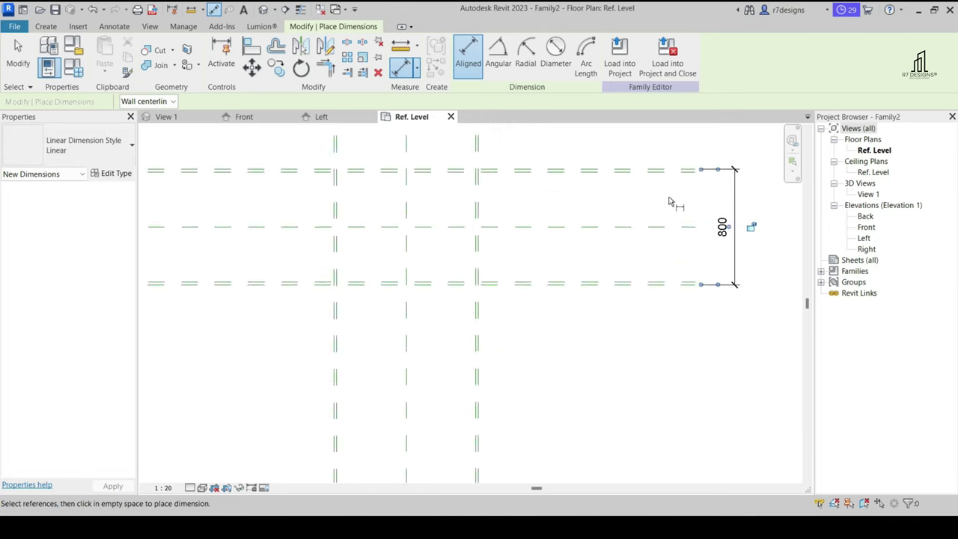
{"action": "scroll", "coordinate": [690, 184], "scroll_direction": "up", "scroll_amount": 3}
{"action": "left_click", "coordinate": [648, 158]}
{"action": "left_click", "coordinate": [651, 258]}
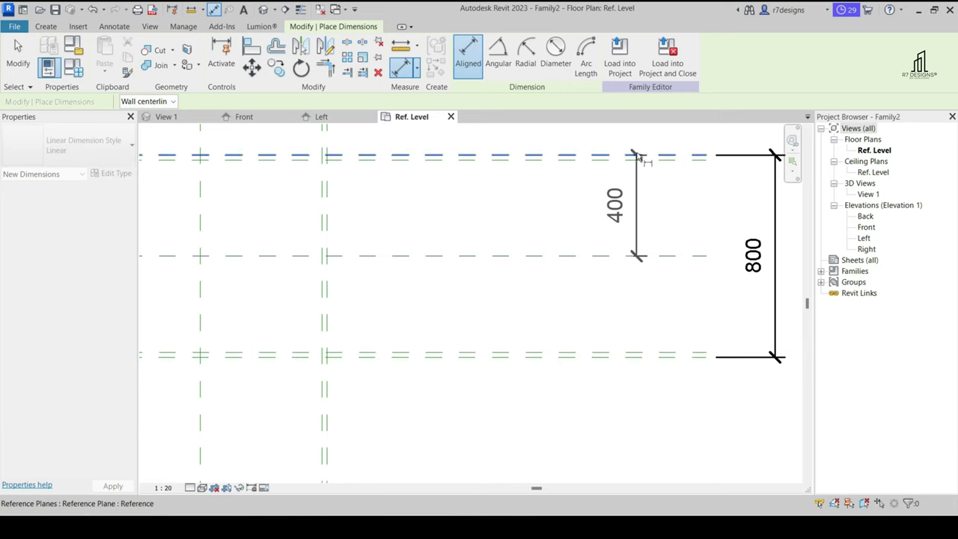
{"action": "left_click", "coordinate": [645, 348]}
{"action": "scroll", "coordinate": [599, 290], "scroll_direction": "down", "scroll_amount": 2}
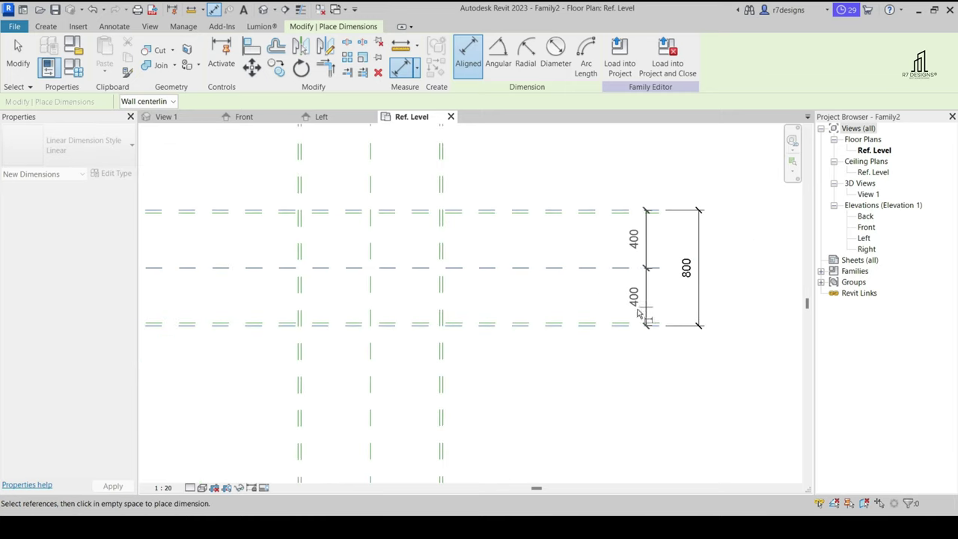
{"action": "left_click", "coordinate": [624, 269]}
Dimension the four 20 mm offsets on the top, bottom, left and right plane pairs
{"action": "scroll", "coordinate": [621, 269], "scroll_direction": "down", "scroll_amount": 3}
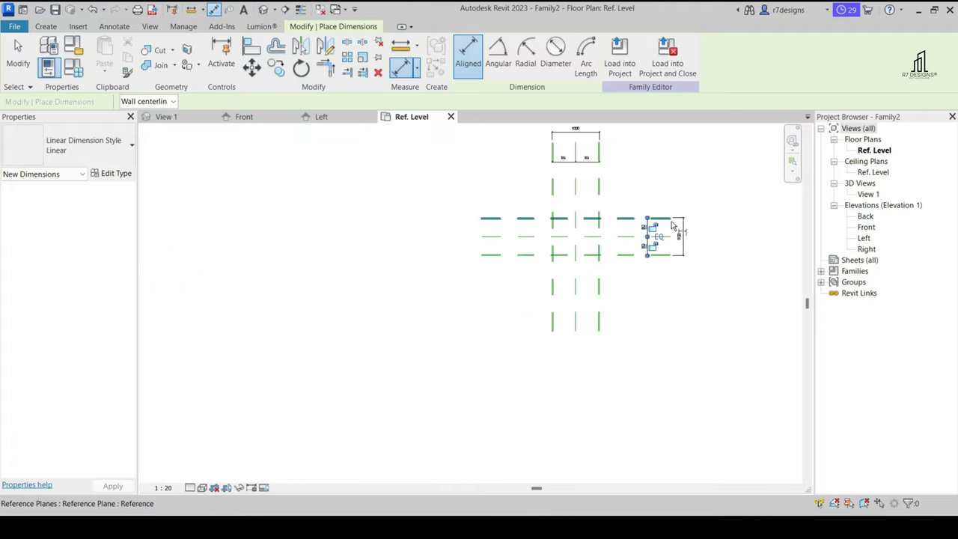
{"action": "scroll", "coordinate": [662, 223], "scroll_direction": "up", "scroll_amount": 3}
{"action": "scroll", "coordinate": [662, 223], "scroll_direction": "up", "scroll_amount": 4}
{"action": "scroll", "coordinate": [699, 214], "scroll_direction": "up", "scroll_amount": 2}
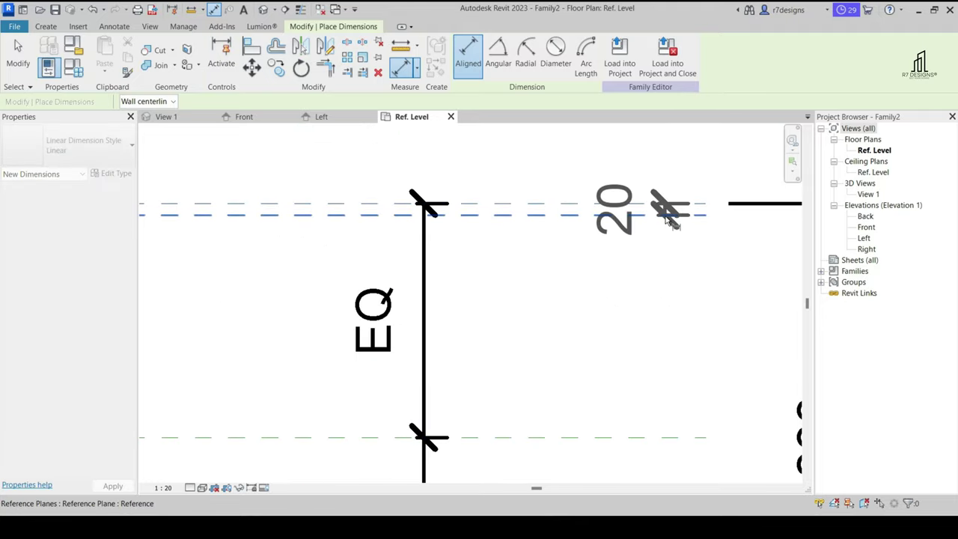
{"action": "scroll", "coordinate": [669, 205], "scroll_direction": "up", "scroll_amount": 3}
{"action": "scroll", "coordinate": [712, 214], "scroll_direction": "down", "scroll_amount": 3}
{"action": "left_click", "coordinate": [737, 217]}
{"action": "scroll", "coordinate": [654, 328], "scroll_direction": "down", "scroll_amount": 2}
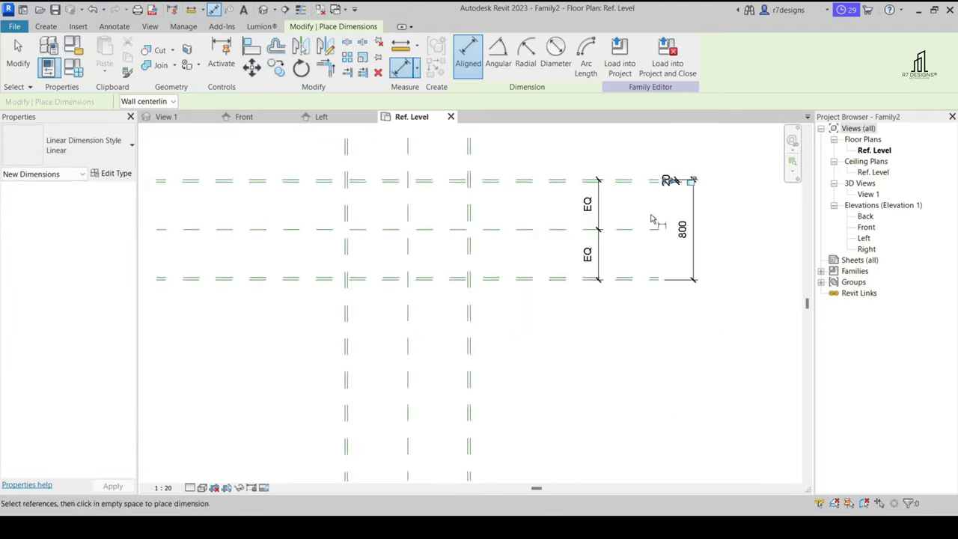
{"action": "scroll", "coordinate": [654, 328], "scroll_direction": "up", "scroll_amount": 4}
{"action": "left_click", "coordinate": [582, 381]}
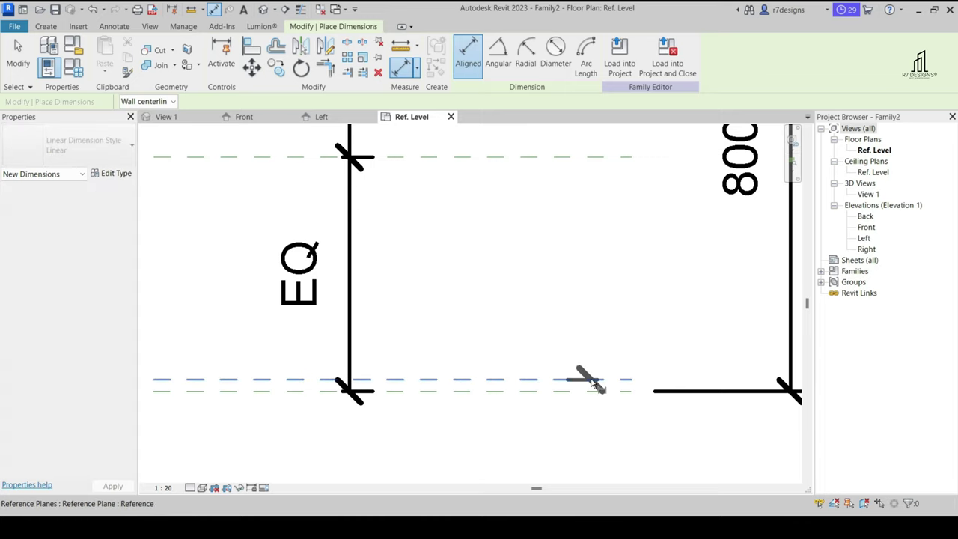
{"action": "scroll", "coordinate": [711, 378], "scroll_direction": "down", "scroll_amount": 2}
{"action": "left_click", "coordinate": [712, 378]}
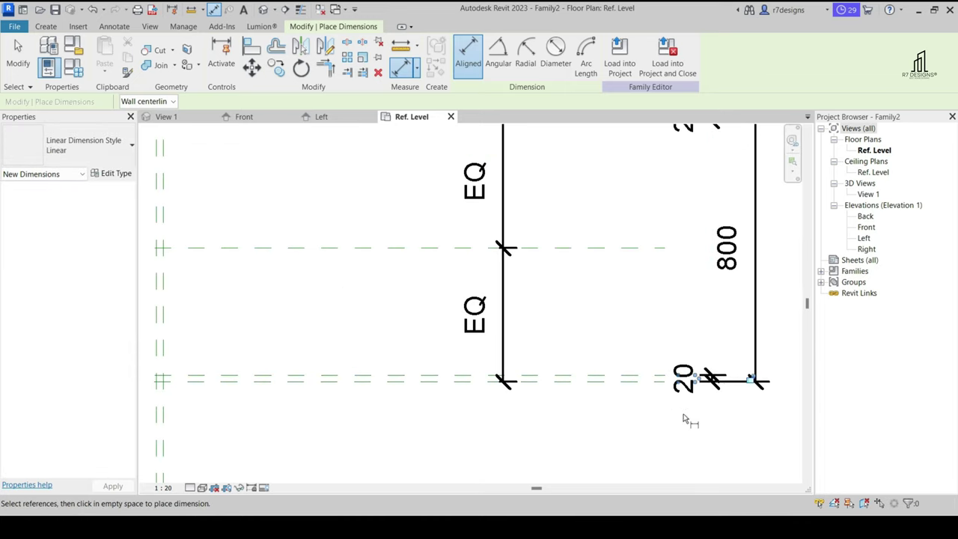
{"action": "scroll", "coordinate": [683, 419], "scroll_direction": "down", "scroll_amount": 3}
{"action": "scroll", "coordinate": [614, 325], "scroll_direction": "down", "scroll_amount": 1}
{"action": "scroll", "coordinate": [529, 412], "scroll_direction": "up", "scroll_amount": 3}
{"action": "scroll", "coordinate": [521, 431], "scroll_direction": "up", "scroll_amount": 2}
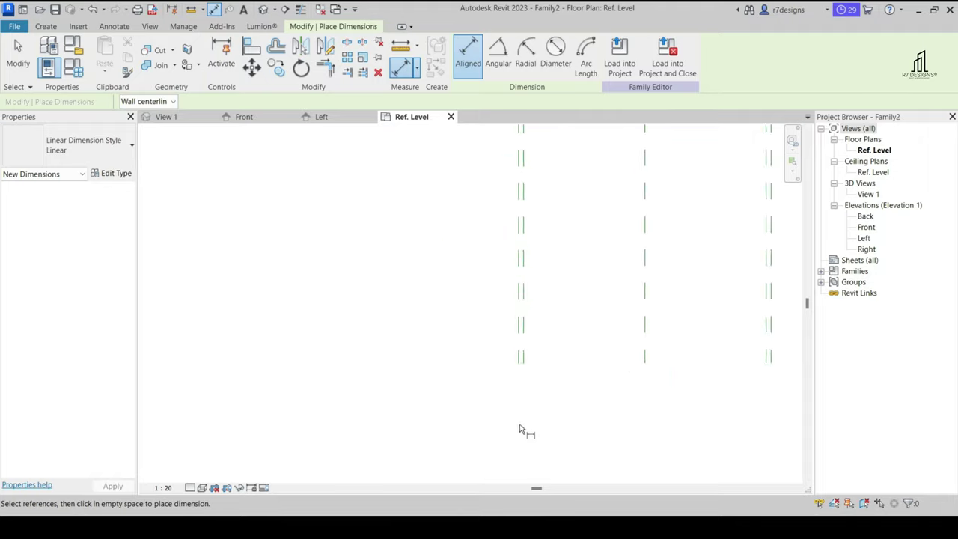
{"action": "scroll", "coordinate": [521, 430], "scroll_direction": "up", "scroll_amount": 3}
{"action": "left_click", "coordinate": [522, 320]}
{"action": "left_click", "coordinate": [535, 318]}
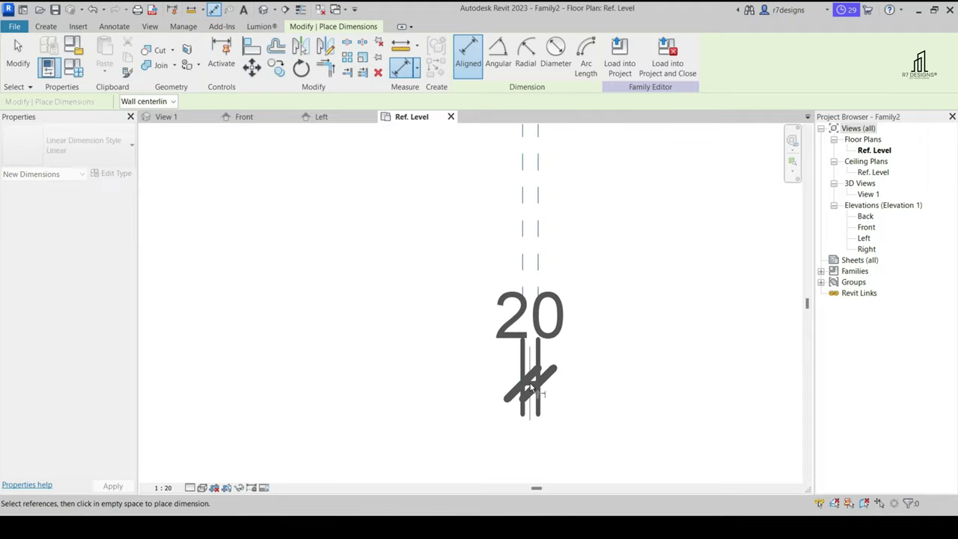
{"action": "left_click", "coordinate": [529, 388]}
{"action": "scroll", "coordinate": [569, 351], "scroll_direction": "down", "scroll_amount": 3}
{"action": "left_click", "coordinate": [610, 311]}
{"action": "left_click", "coordinate": [614, 311]}
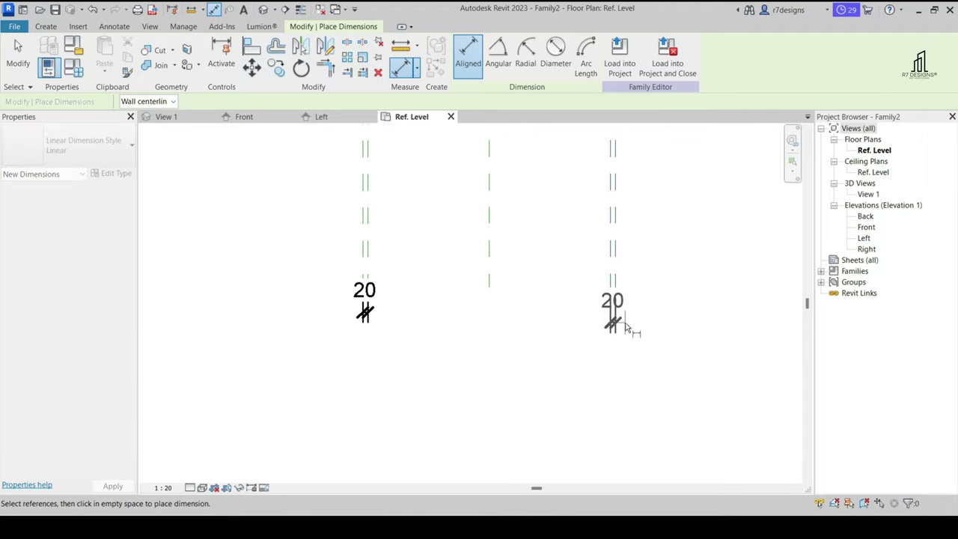
{"action": "left_click", "coordinate": [613, 318]}
{"action": "key", "text": "Escape"}
{"action": "key", "text": "Escape"}
Set the family category to Casework
{"action": "scroll", "coordinate": [419, 180], "scroll_direction": "down", "scroll_amount": 3}
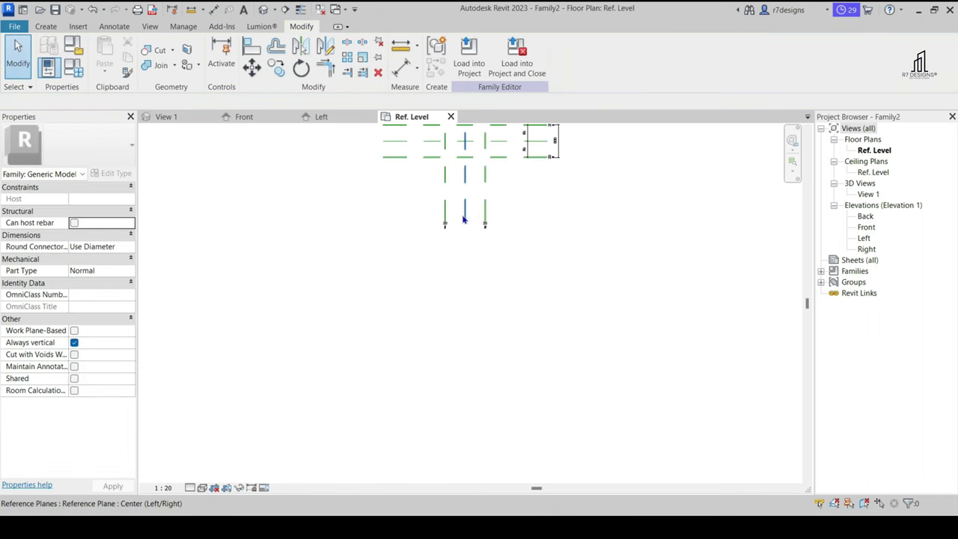
{"action": "scroll", "coordinate": [466, 210], "scroll_direction": "down", "scroll_amount": 2}
{"action": "scroll", "coordinate": [468, 185], "scroll_direction": "up", "scroll_amount": 4}
{"action": "left_click", "coordinate": [78, 48]}
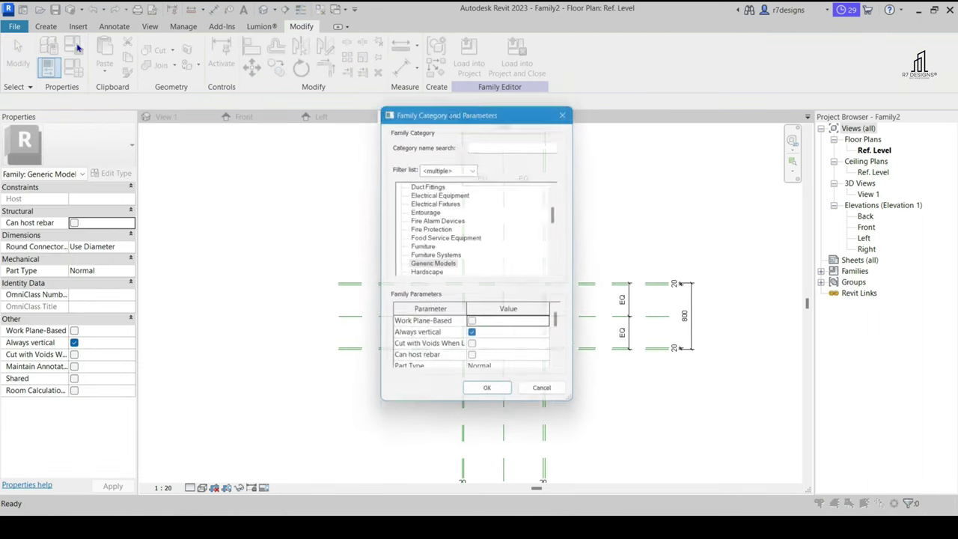
{"action": "scroll", "coordinate": [449, 225], "scroll_direction": "up", "scroll_amount": 3}
{"action": "scroll", "coordinate": [432, 219], "scroll_direction": "up", "scroll_amount": 2}
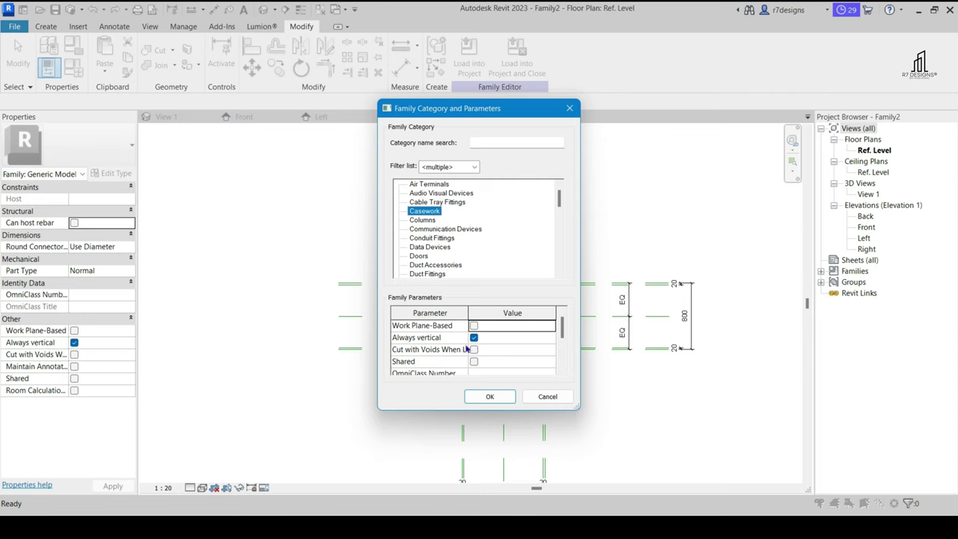
{"action": "left_click", "coordinate": [482, 398]}
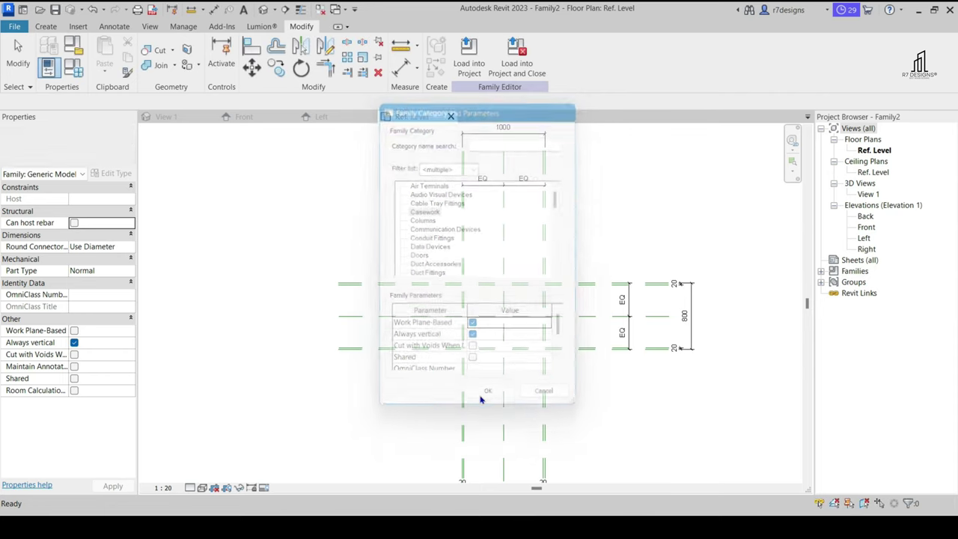
Label the 1000 overall dimension Width and the 800 overall dimension Depth
{"action": "scroll", "coordinate": [449, 270], "scroll_direction": "down", "scroll_amount": 2}
{"action": "left_click", "coordinate": [506, 171]}
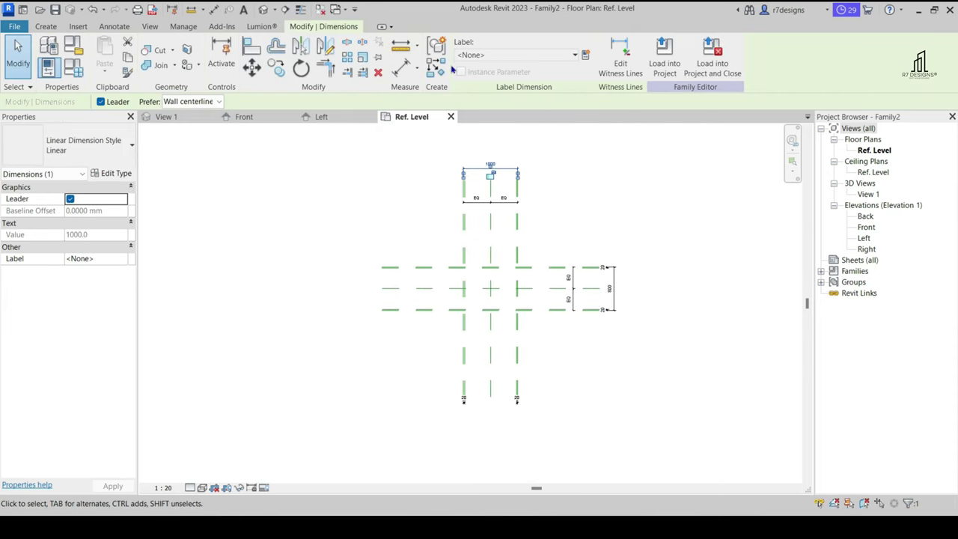
{"action": "left_click", "coordinate": [506, 58]}
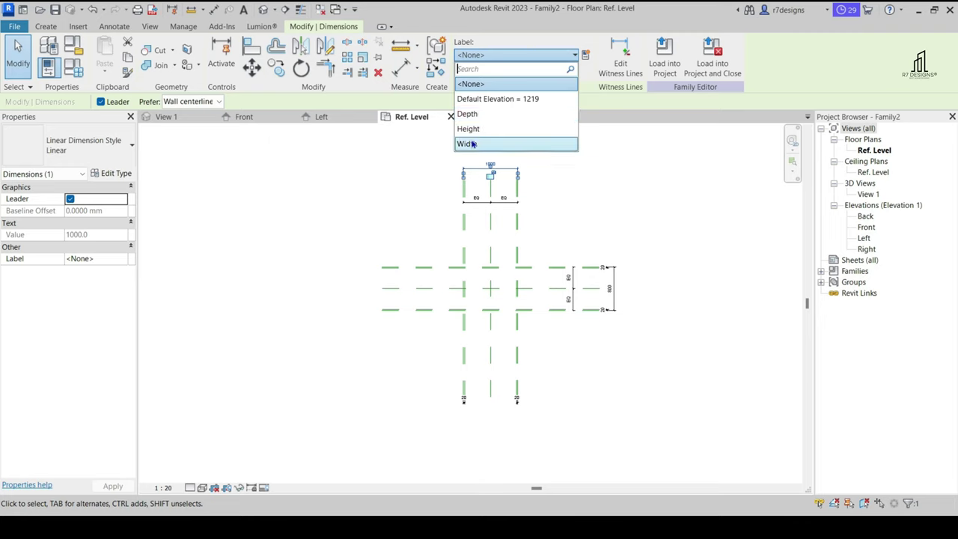
{"action": "left_click", "coordinate": [474, 143]}
{"action": "left_click", "coordinate": [610, 285]}
{"action": "left_click", "coordinate": [575, 54]}
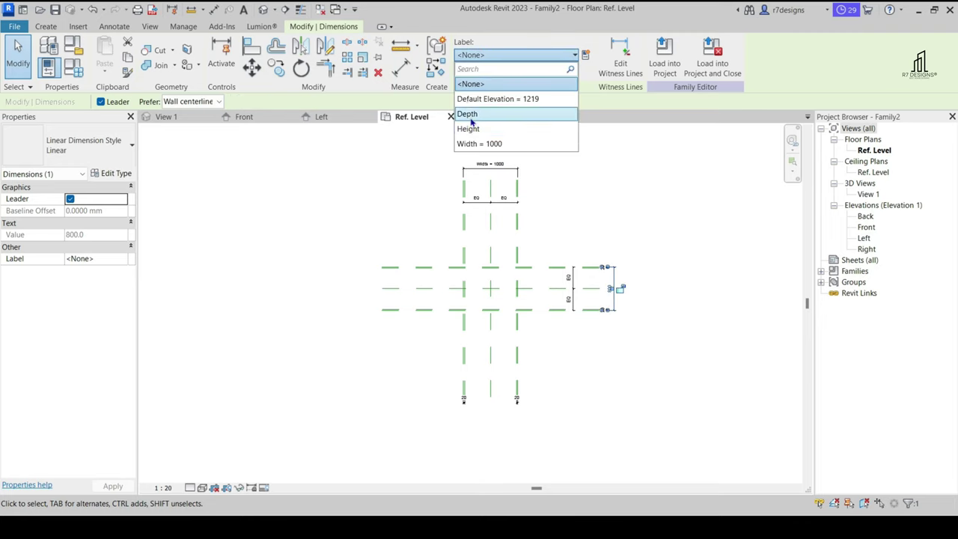
{"action": "left_click", "coordinate": [479, 122]}
{"action": "scroll", "coordinate": [598, 271], "scroll_direction": "up", "scroll_amount": 3}
Label all four 20 mm dimensions with a new Thickness parameter grouped under Other
{"action": "scroll", "coordinate": [598, 271], "scroll_direction": "up", "scroll_amount": 3}
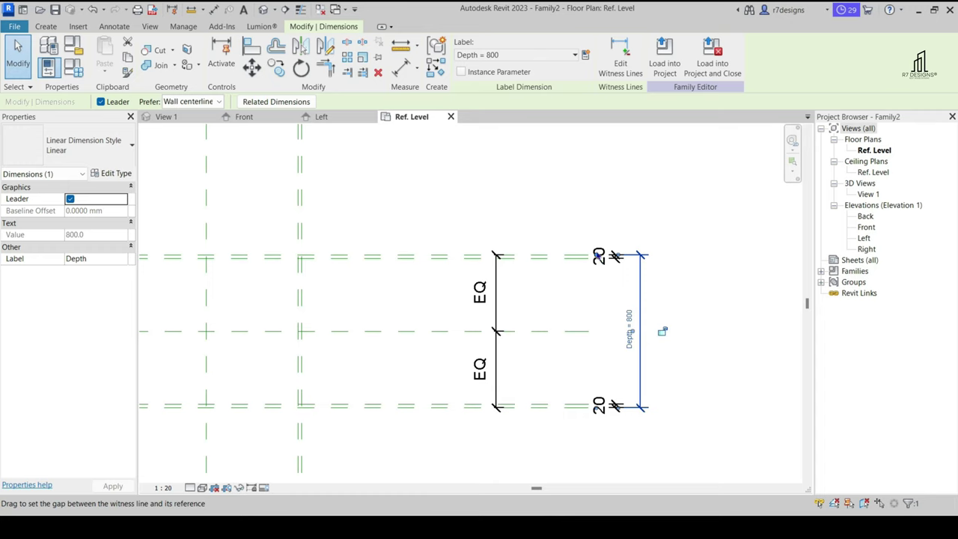
{"action": "left_click", "coordinate": [599, 254]}
{"action": "left_click", "coordinate": [600, 406], "text": "ctrl"}
{"action": "scroll", "coordinate": [676, 264], "scroll_direction": "down", "scroll_amount": 2}
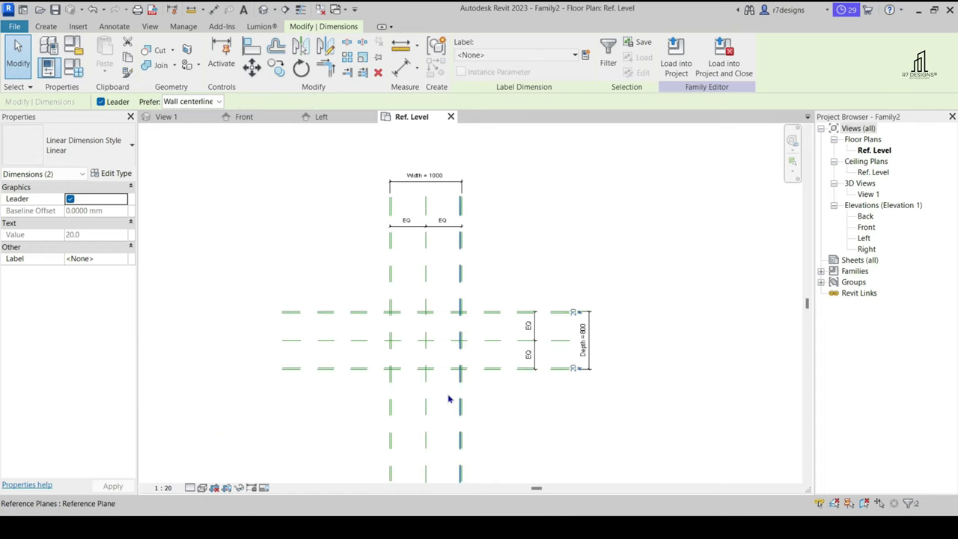
{"action": "scroll", "coordinate": [451, 398], "scroll_direction": "down", "scroll_amount": 3}
{"action": "left_click", "coordinate": [469, 460], "text": "ctrl"}
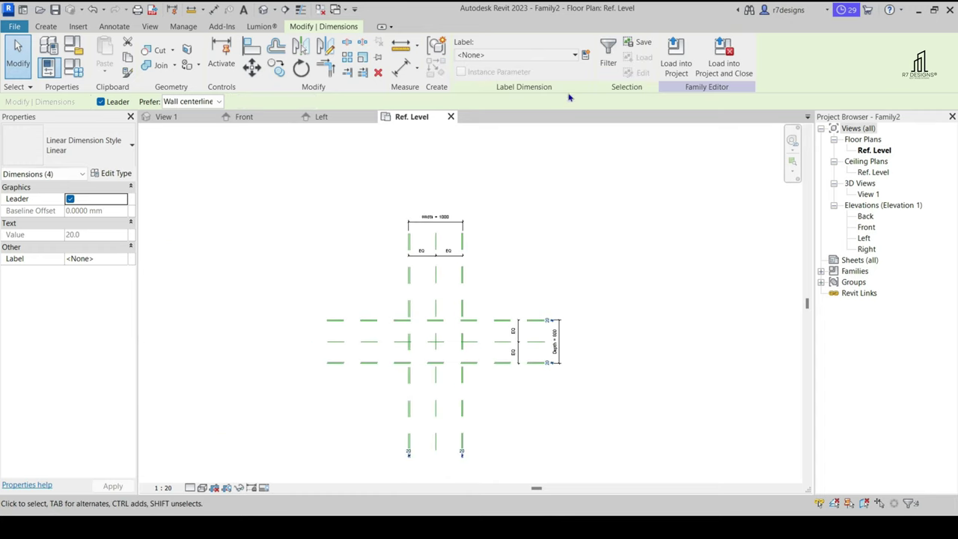
{"action": "left_click", "coordinate": [585, 55]}
{"action": "type", "text": "Thickness"}
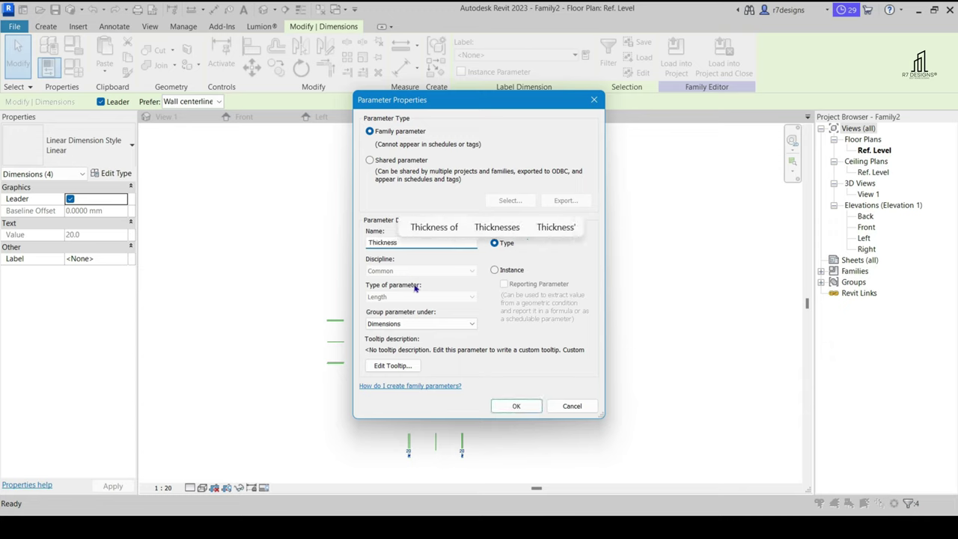
{"action": "left_click", "coordinate": [442, 323]}
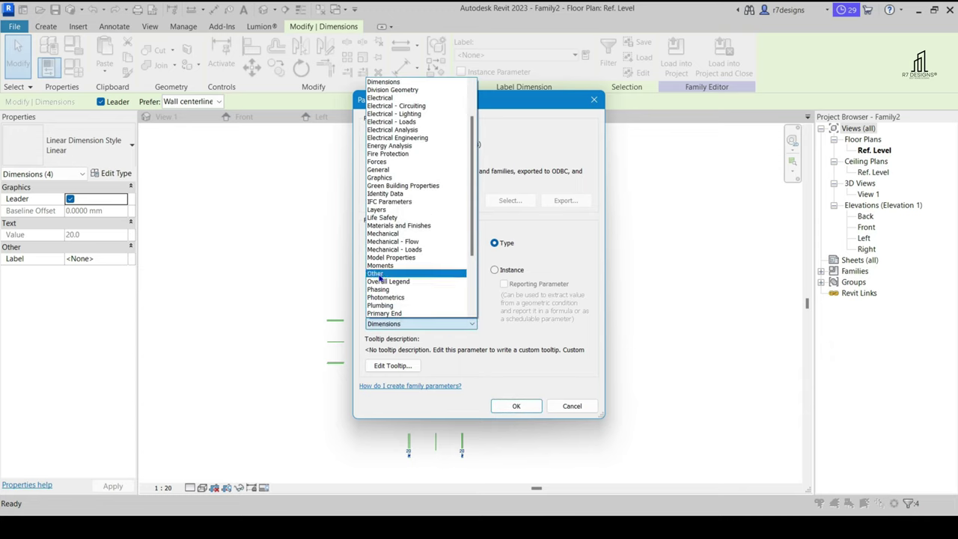
{"action": "left_click", "coordinate": [463, 268]}
{"action": "left_click", "coordinate": [505, 410]}
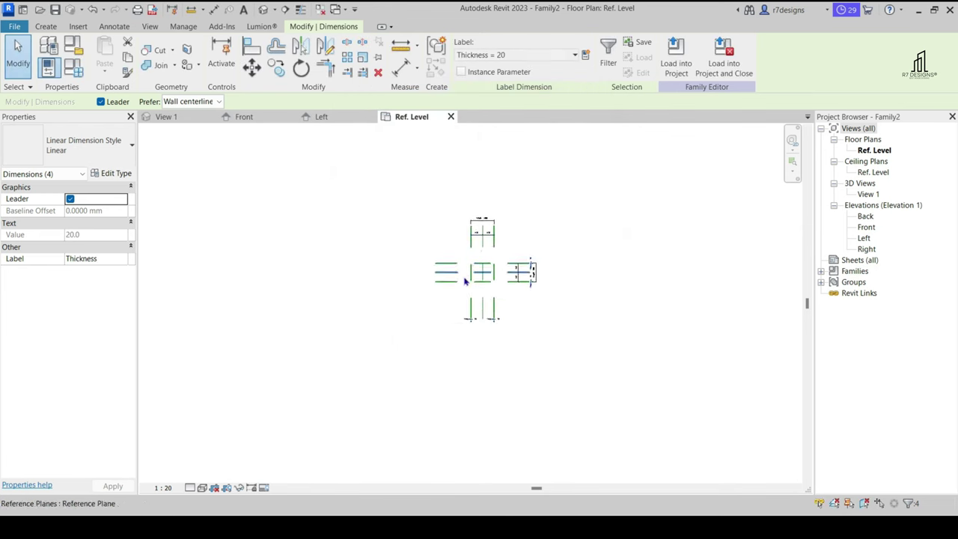
{"action": "left_click", "coordinate": [576, 336]}
{"action": "scroll", "coordinate": [531, 240], "scroll_direction": "up", "scroll_amount": 2}
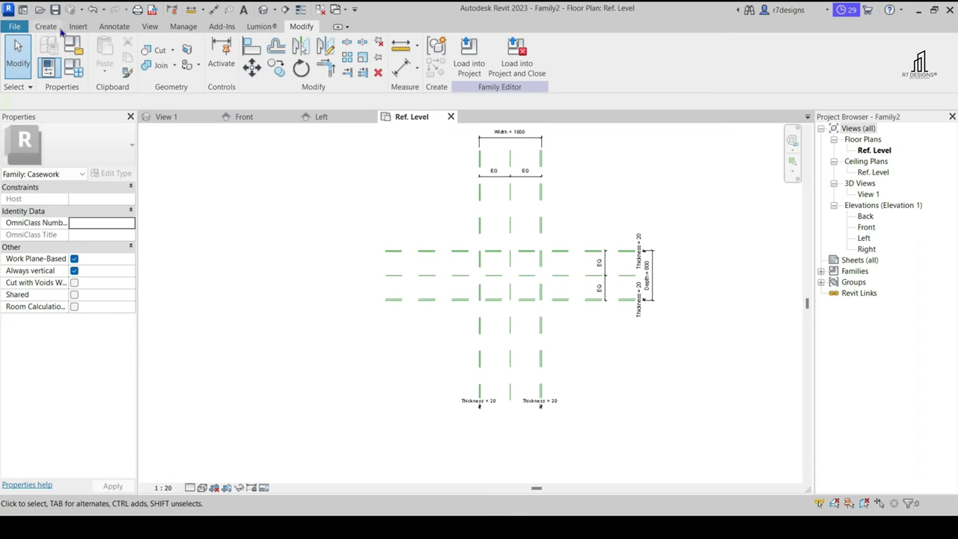
Sketch a rectangle between the outer reference planes and finish it as a 1000 × 800 extrusion
{"action": "left_click", "coordinate": [49, 27]}
{"action": "left_click", "coordinate": [106, 57]}
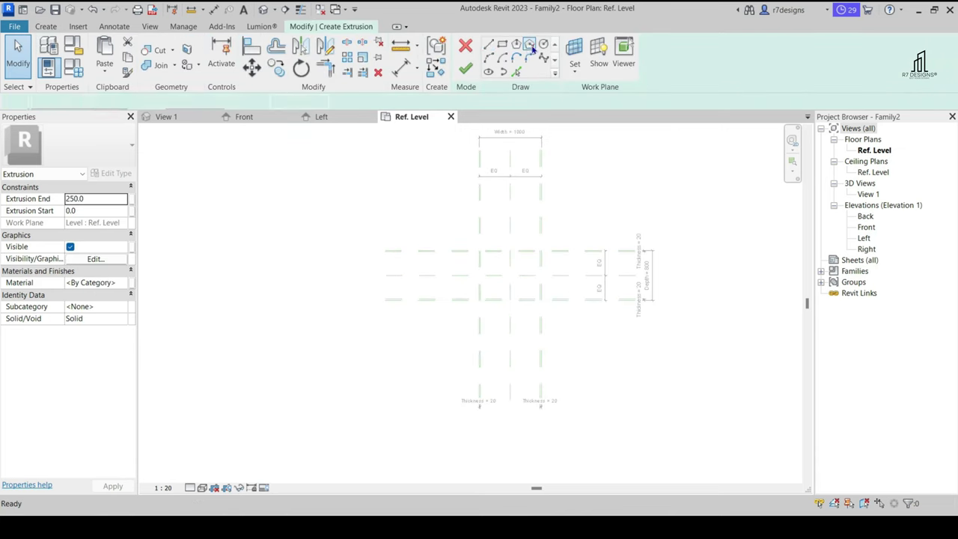
{"action": "left_click", "coordinate": [504, 45]}
{"action": "scroll", "coordinate": [509, 235], "scroll_direction": "up", "scroll_amount": 3}
{"action": "scroll", "coordinate": [466, 277], "scroll_direction": "up", "scroll_amount": 2}
{"action": "scroll", "coordinate": [466, 278], "scroll_direction": "up", "scroll_amount": 2}
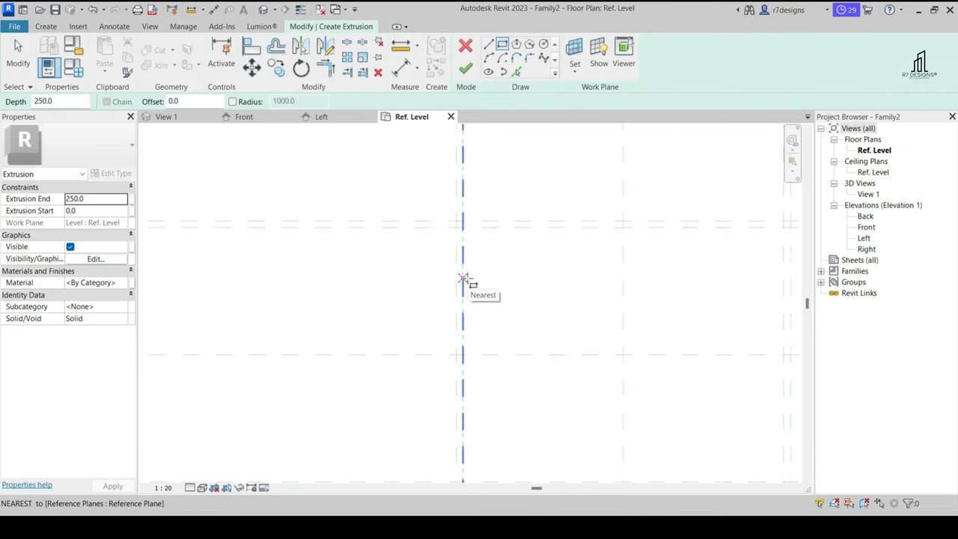
{"action": "left_click", "coordinate": [455, 218]}
{"action": "scroll", "coordinate": [502, 293], "scroll_direction": "up", "scroll_amount": 3}
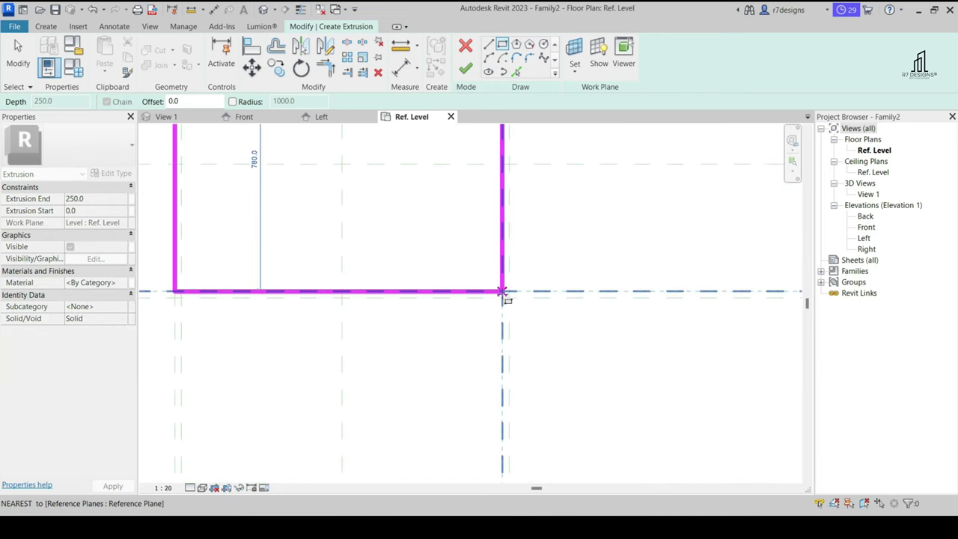
{"action": "left_click", "coordinate": [509, 298]}
{"action": "scroll", "coordinate": [498, 340], "scroll_direction": "down", "scroll_amount": 4}
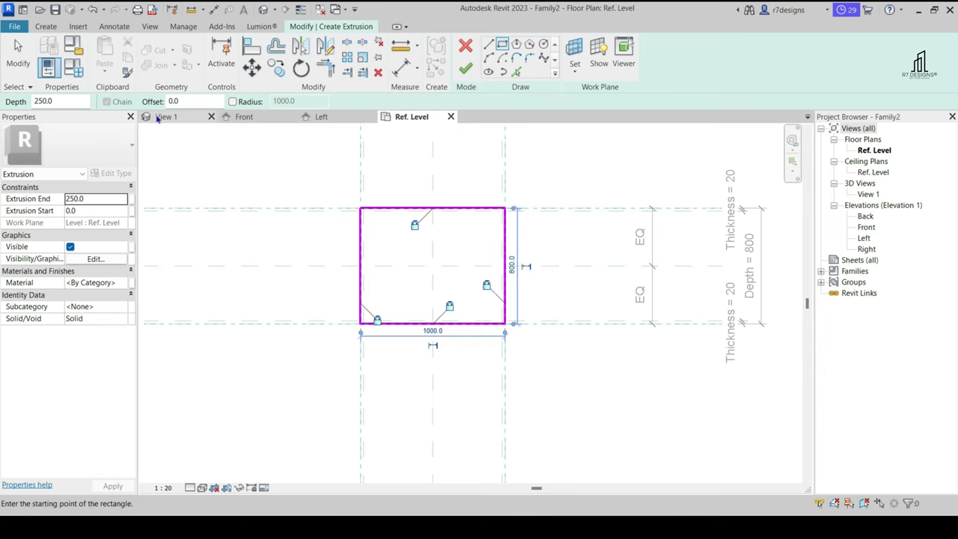
{"action": "left_click", "coordinate": [467, 69]}
In the Front elevation, draw two horizontal reference planes at 500 and 1000 above the level
{"action": "left_click", "coordinate": [244, 116]}
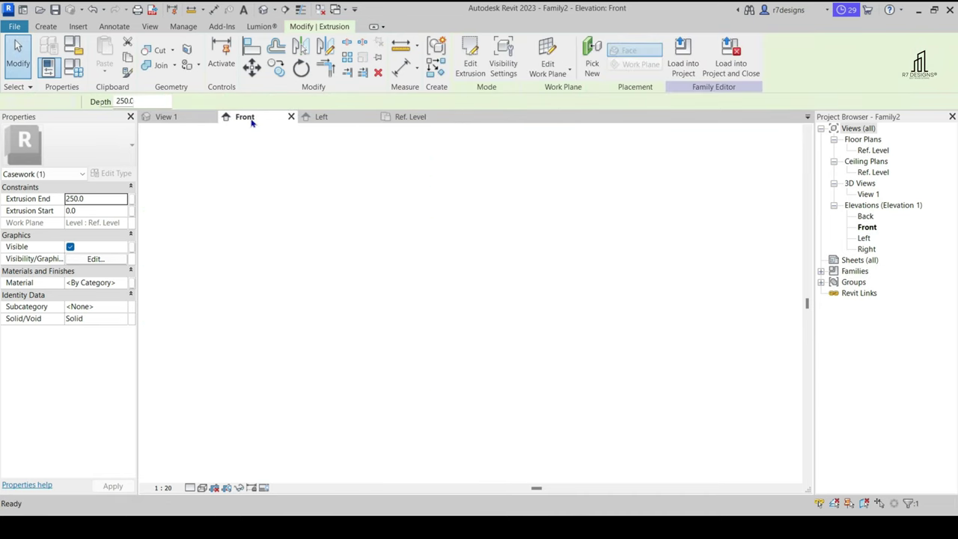
{"action": "scroll", "coordinate": [543, 374], "scroll_direction": "up", "scroll_amount": 4}
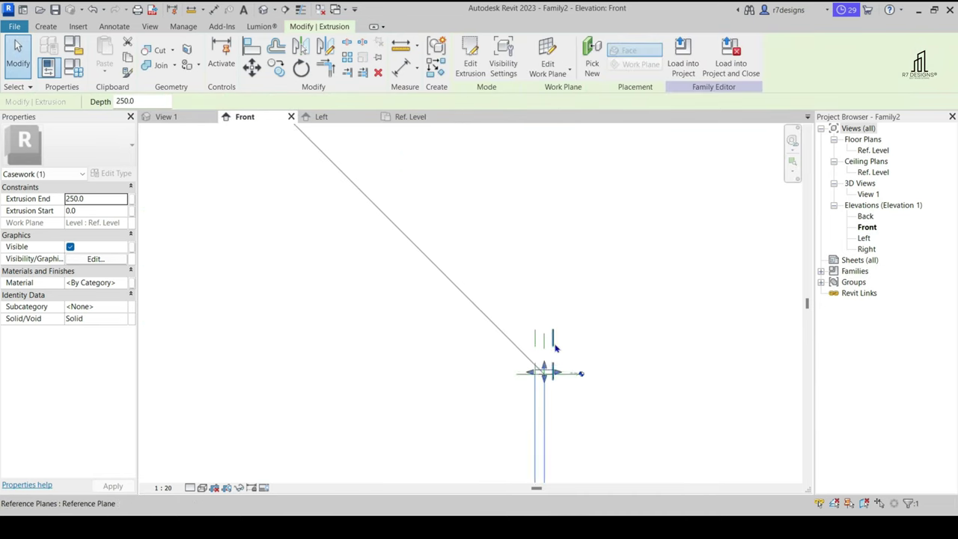
{"action": "scroll", "coordinate": [544, 409], "scroll_direction": "up", "scroll_amount": 1}
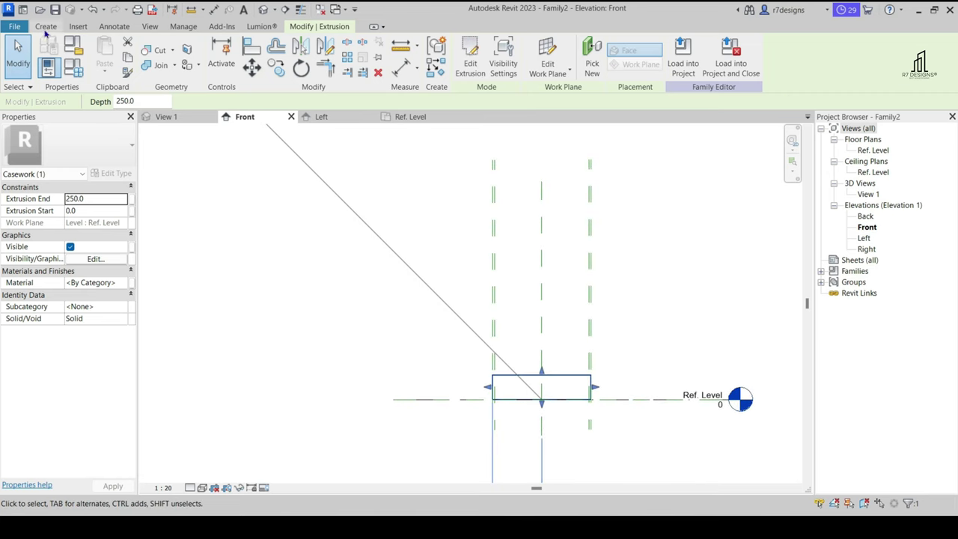
{"action": "left_click", "coordinate": [45, 26]}
{"action": "left_click", "coordinate": [704, 58]}
{"action": "left_click", "coordinate": [346, 398]}
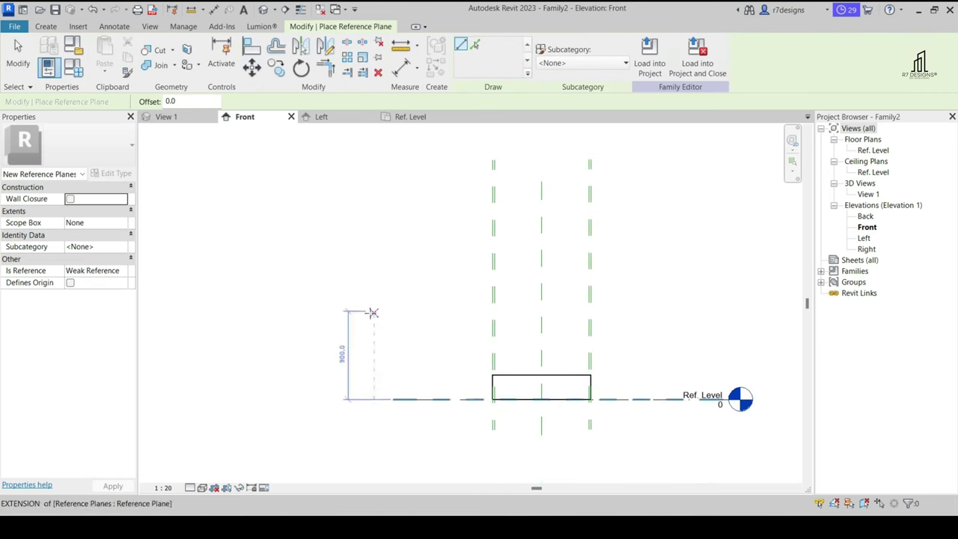
{"action": "left_click", "coordinate": [373, 301]}
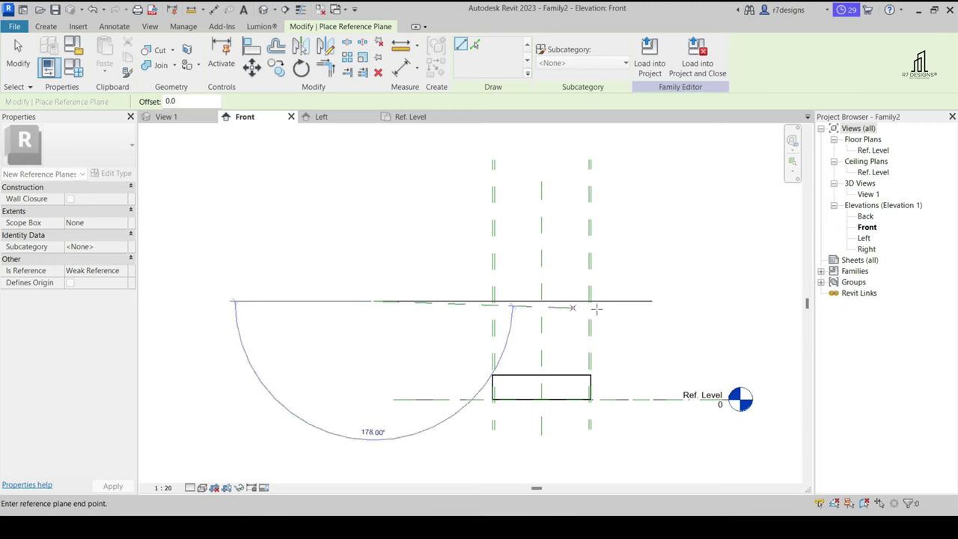
{"action": "left_click", "coordinate": [723, 301]}
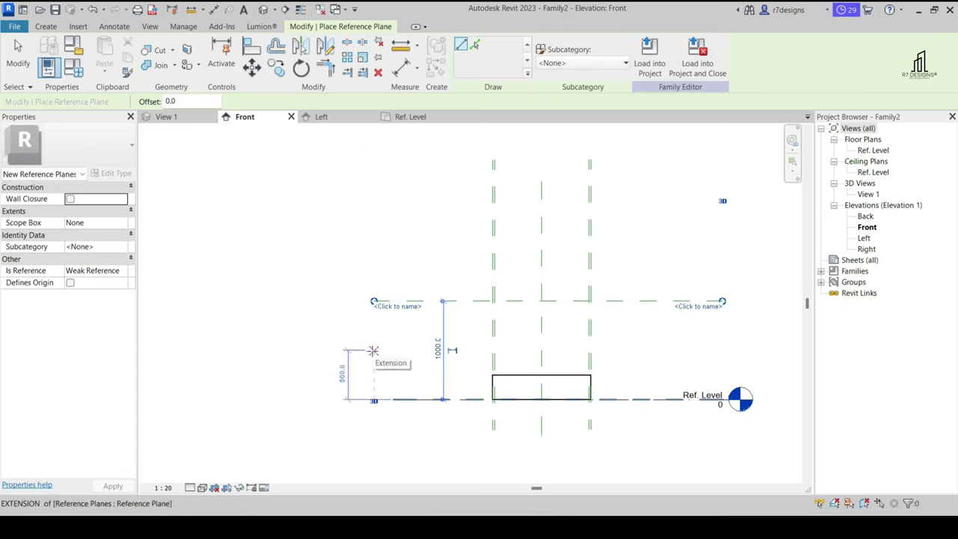
{"action": "left_click", "coordinate": [372, 350]}
{"action": "left_click", "coordinate": [731, 348]}
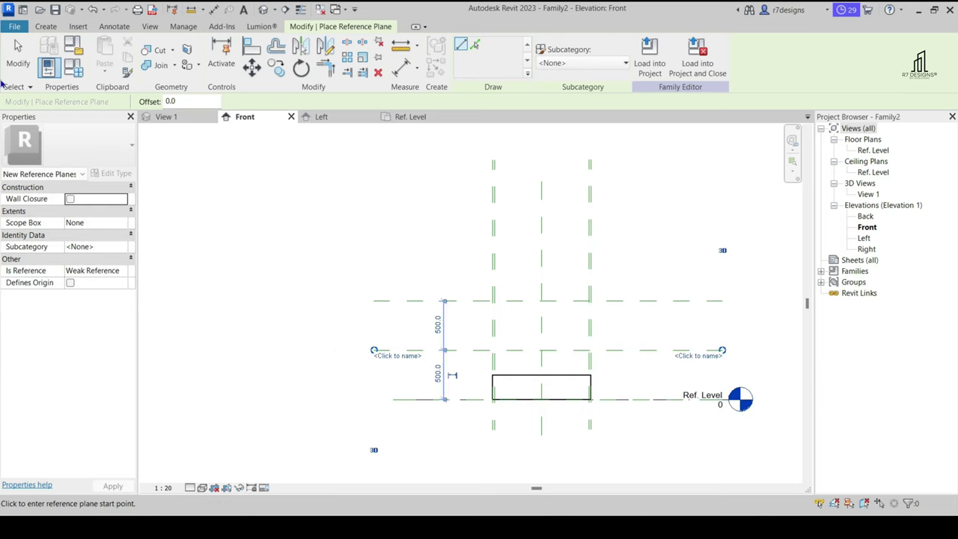
{"action": "left_click", "coordinate": [25, 69]}
Dimension the level and both planes as a 500/500 chain and make the spaces equal (EQ)
{"action": "scroll", "coordinate": [464, 349], "scroll_direction": "up", "scroll_amount": 2}
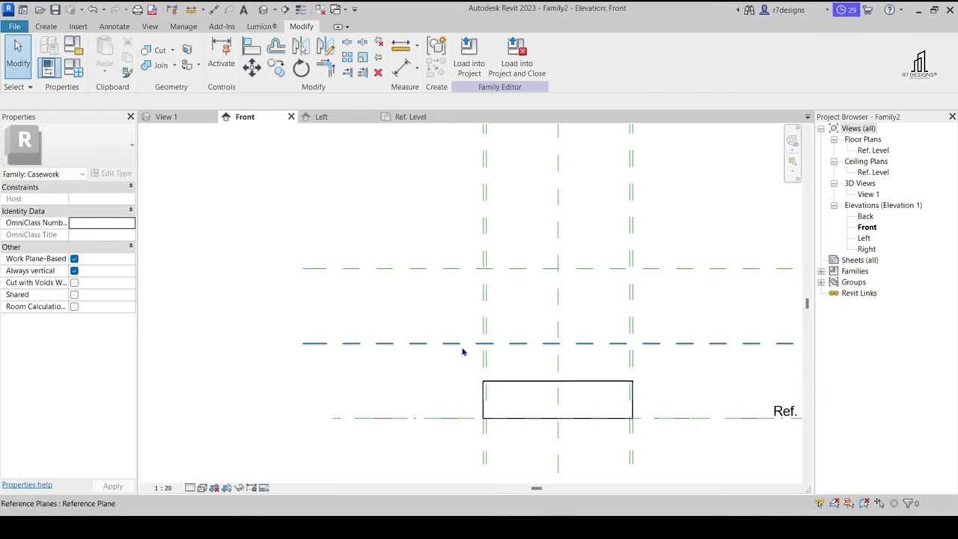
{"action": "left_click", "coordinate": [398, 70]}
{"action": "left_click", "coordinate": [378, 417]}
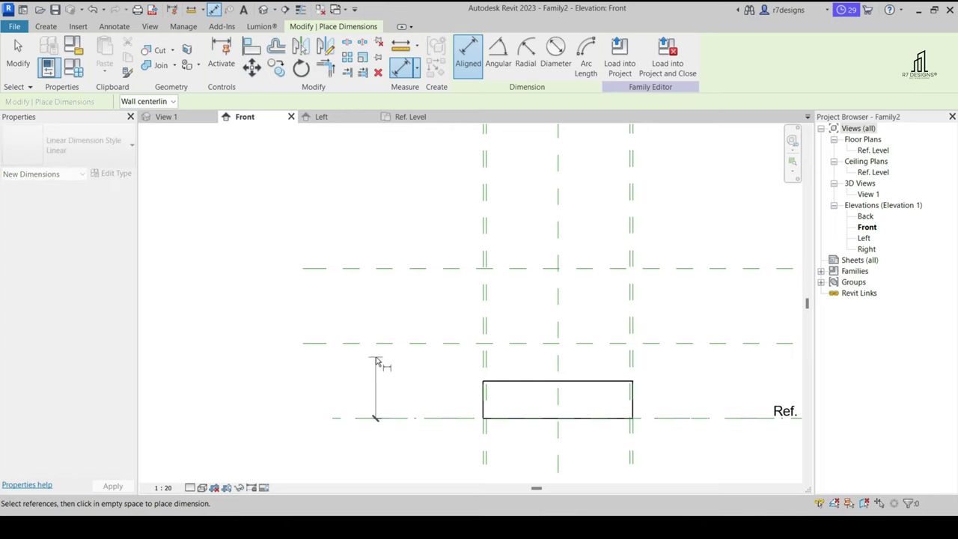
{"action": "left_click", "coordinate": [383, 343]}
{"action": "left_click", "coordinate": [389, 269]}
{"action": "left_click", "coordinate": [383, 307]}
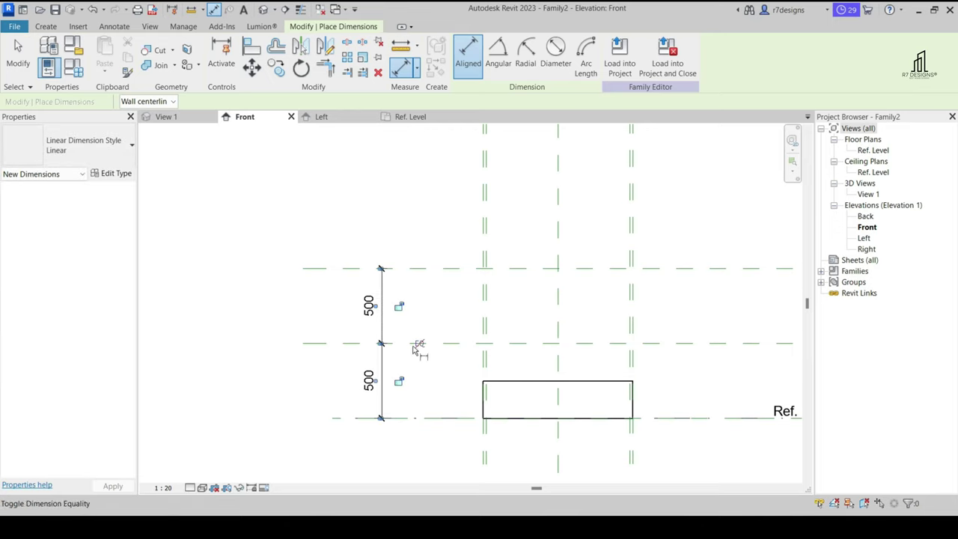
Add an overall 1000 dimension from level to top plane and label it Height
{"action": "left_click", "coordinate": [333, 419]}
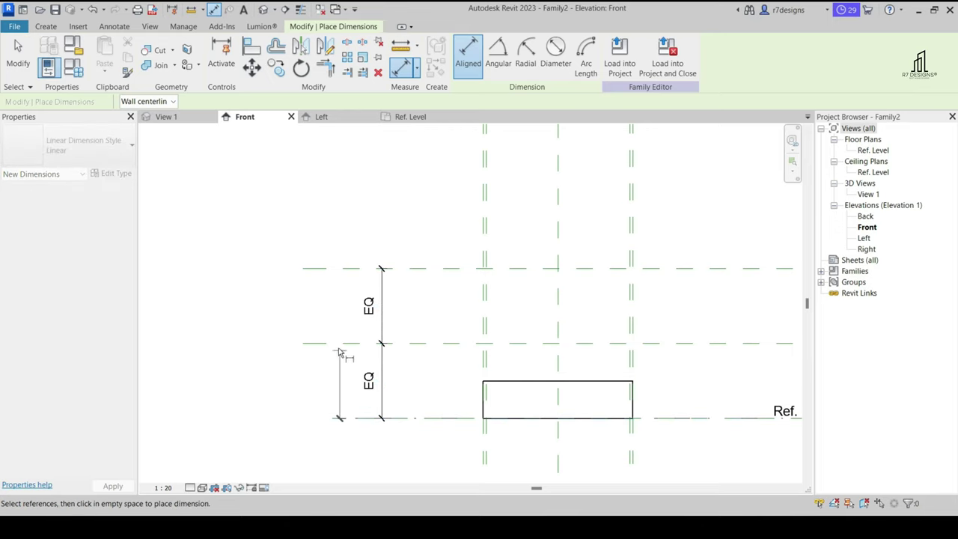
{"action": "left_click", "coordinate": [337, 269]}
{"action": "left_click", "coordinate": [232, 312]}
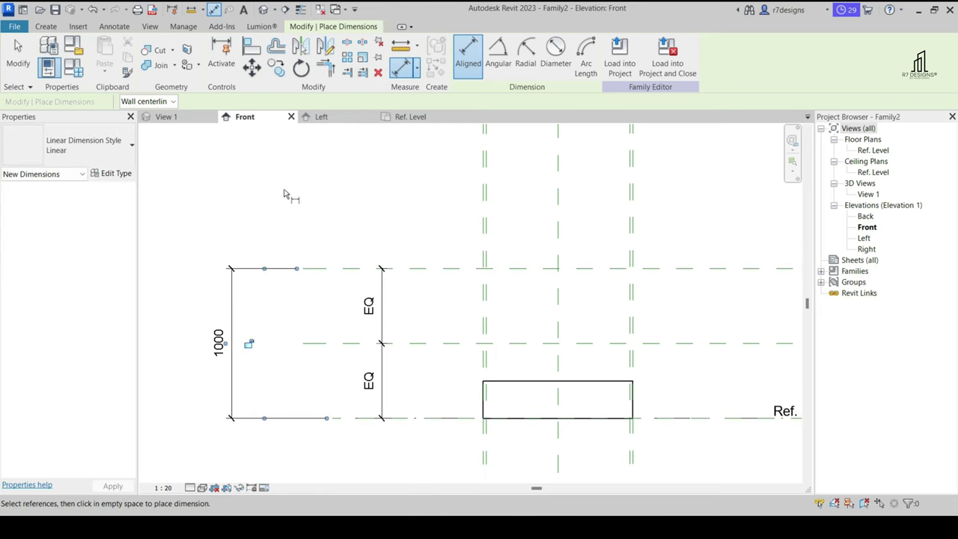
{"action": "key", "text": "Escape"}
{"action": "key", "text": "Escape"}
{"action": "left_click", "coordinate": [234, 320]}
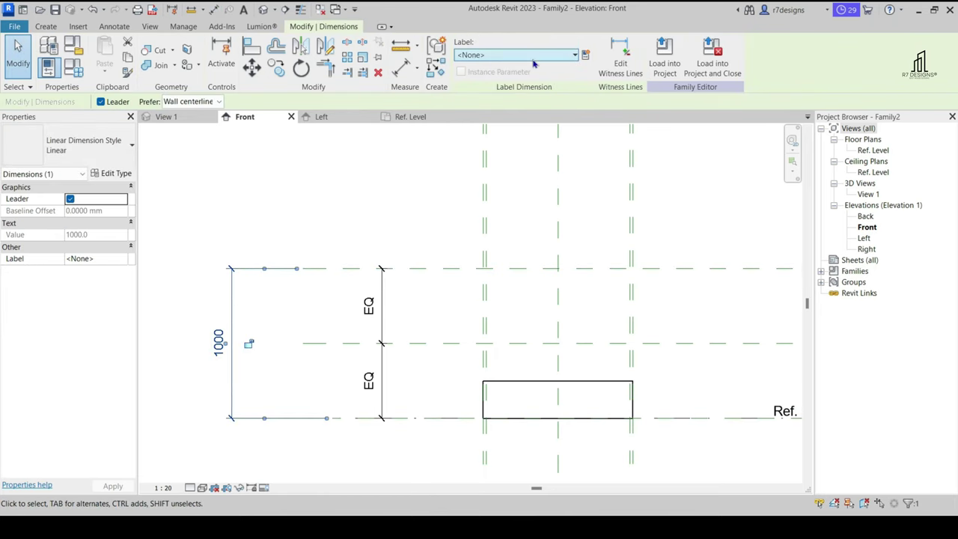
{"action": "left_click", "coordinate": [515, 55]}
{"action": "left_click", "coordinate": [484, 133]}
{"action": "key", "text": "Escape"}
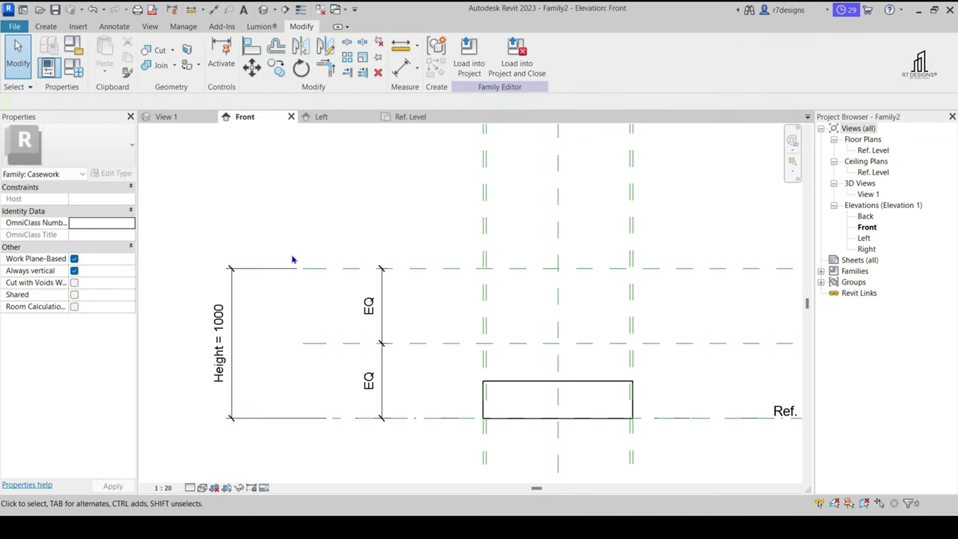
{"action": "scroll", "coordinate": [293, 259], "scroll_direction": "down", "scroll_amount": 1}
Stretch the extrusion's top to the top plane and snap its bottom onto the level
{"action": "left_click", "coordinate": [474, 356]}
{"action": "left_click_drag", "start_coordinate": [492, 350], "coordinate": [492, 266]}
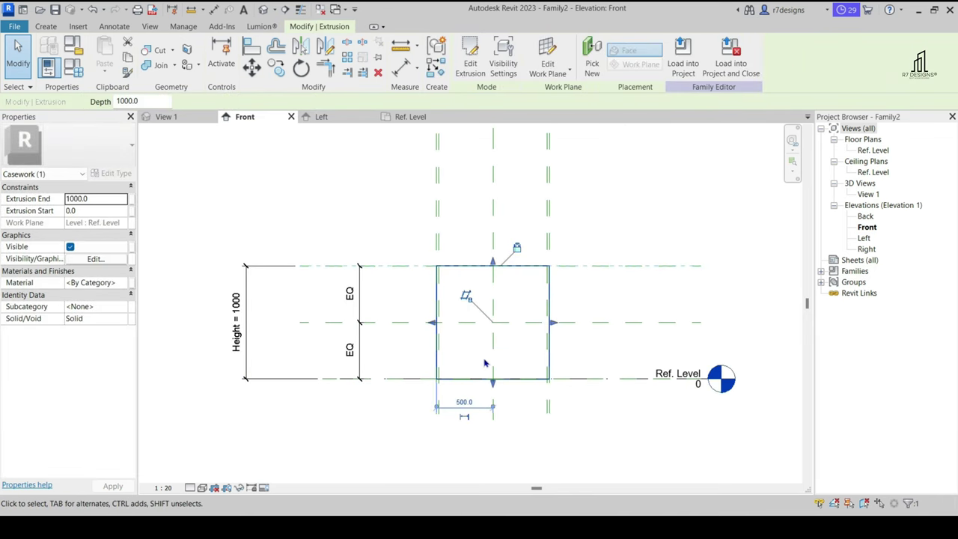
{"action": "scroll", "coordinate": [484, 364], "scroll_direction": "up", "scroll_amount": 2}
{"action": "mouse_move", "coordinate": [494, 381]}
{"action": "left_mouse_down"}
{"action": "mouse_move", "coordinate": [495, 371]}
{"action": "mouse_move", "coordinate": [495, 383]}
{"action": "left_mouse_up"}
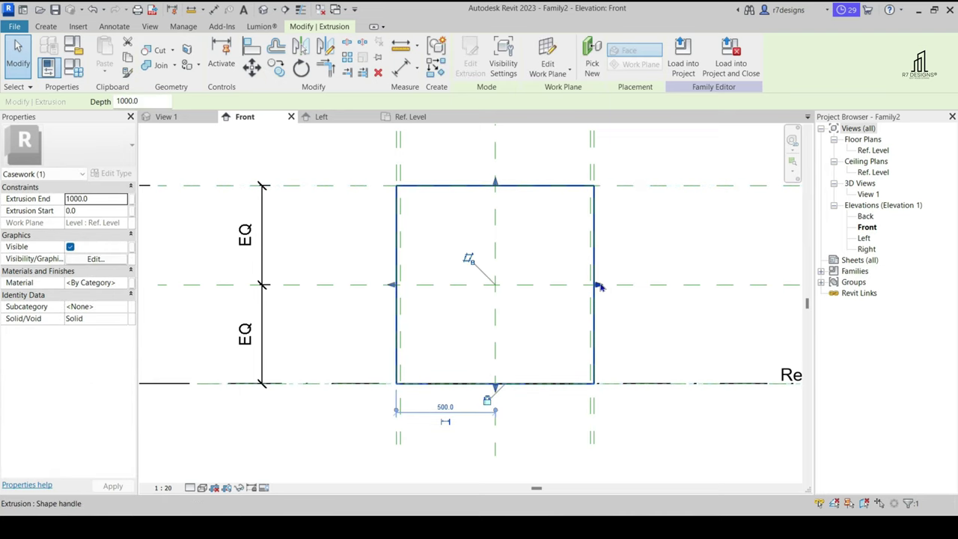
{"action": "key", "text": "Escape"}
{"action": "scroll", "coordinate": [436, 317], "scroll_direction": "down", "scroll_amount": 3}
{"action": "scroll", "coordinate": [403, 273], "scroll_direction": "up", "scroll_amount": 3}
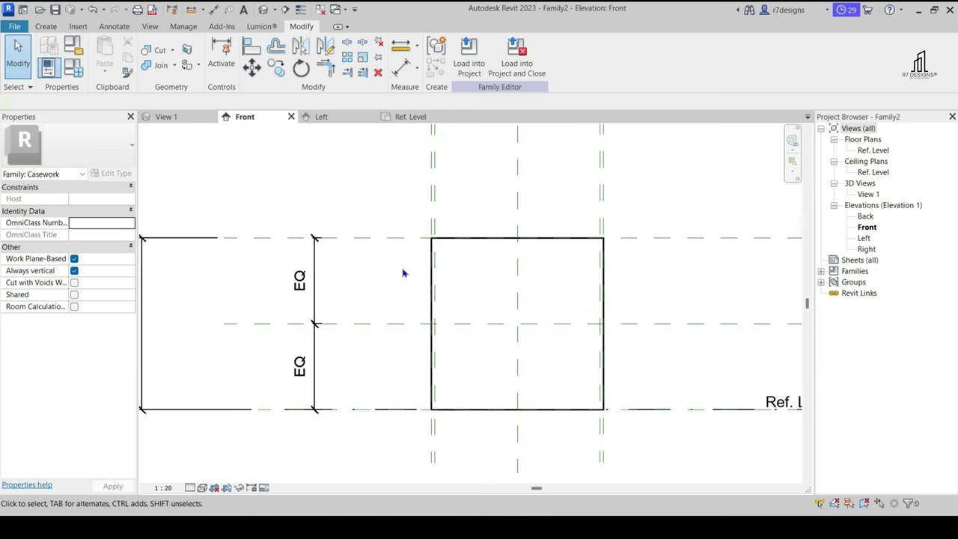
Draw a horizontal reference plane just below the top plane
{"action": "left_click", "coordinate": [46, 26]}
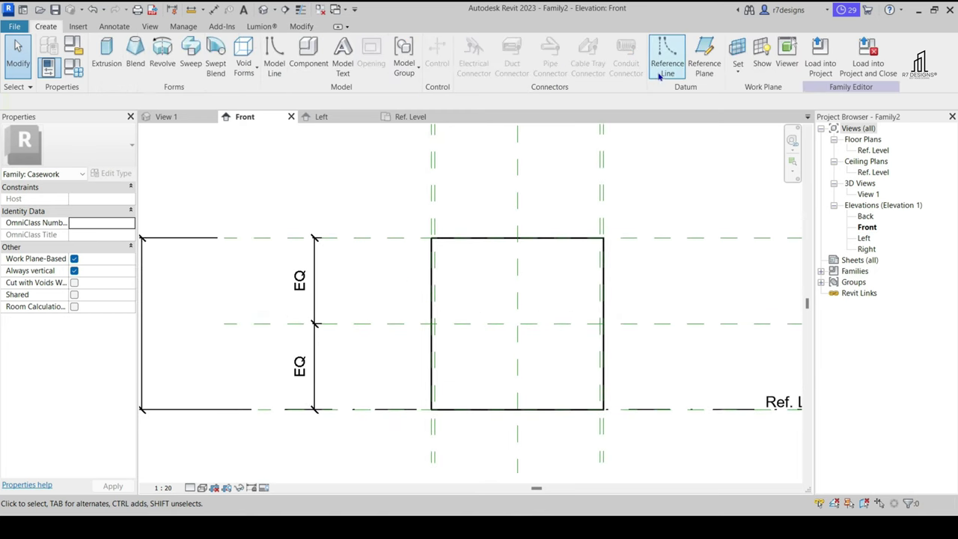
{"action": "left_click", "coordinate": [667, 60]}
{"action": "scroll", "coordinate": [225, 240], "scroll_direction": "up", "scroll_amount": 3}
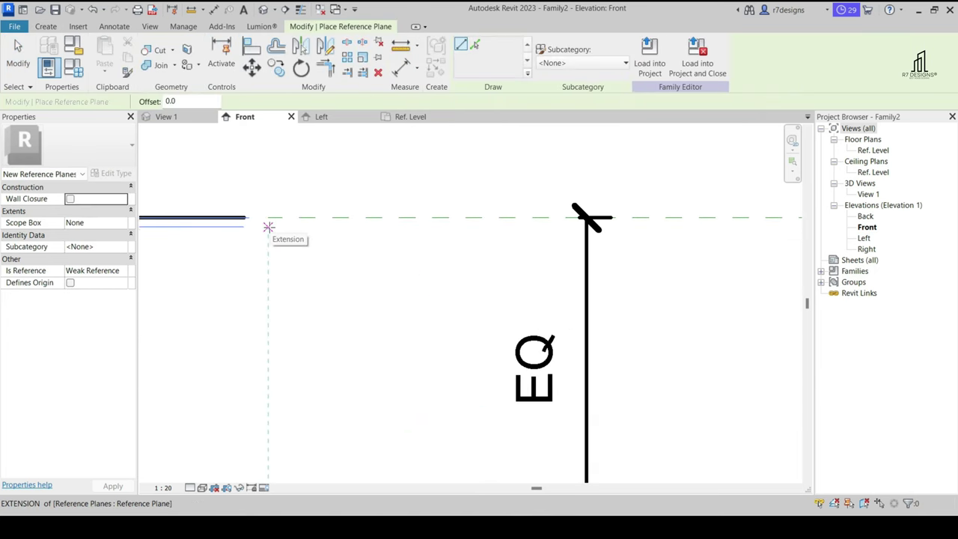
{"action": "scroll", "coordinate": [269, 227], "scroll_direction": "down", "scroll_amount": 2}
{"action": "left_click", "coordinate": [269, 236]}
{"action": "scroll", "coordinate": [268, 236], "scroll_direction": "down", "scroll_amount": 3}
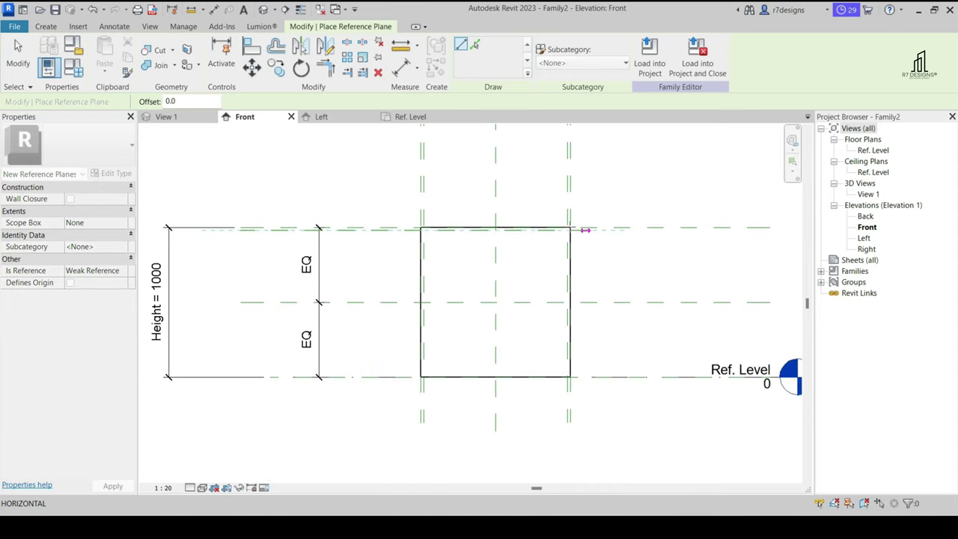
{"action": "scroll", "coordinate": [683, 225], "scroll_direction": "up", "scroll_amount": 2}
{"action": "left_click", "coordinate": [683, 225]}
{"action": "scroll", "coordinate": [481, 320], "scroll_direction": "down", "scroll_amount": 3}
{"action": "scroll", "coordinate": [384, 246], "scroll_direction": "up", "scroll_amount": 3}
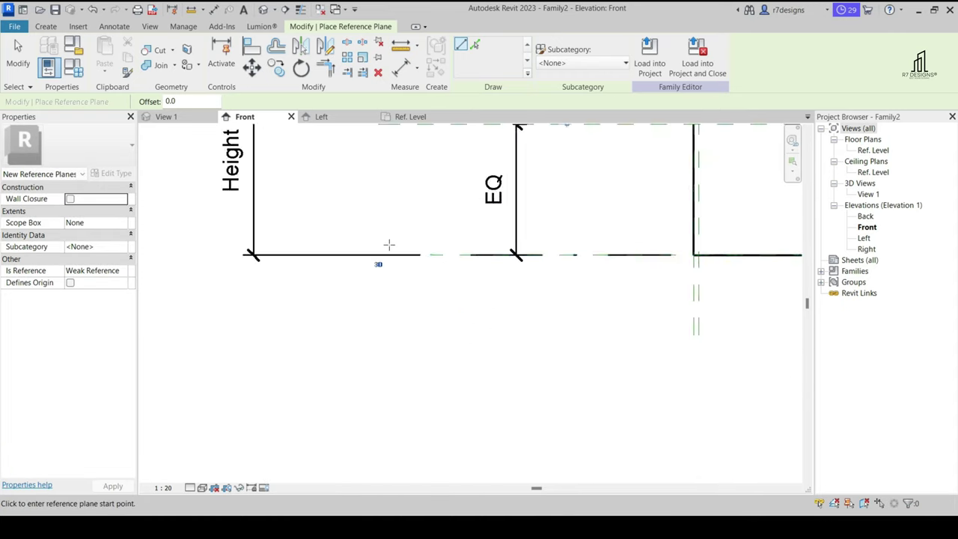
{"action": "scroll", "coordinate": [414, 248], "scroll_direction": "up", "scroll_amount": 2}
{"action": "scroll", "coordinate": [405, 247], "scroll_direction": "down", "scroll_amount": 1}
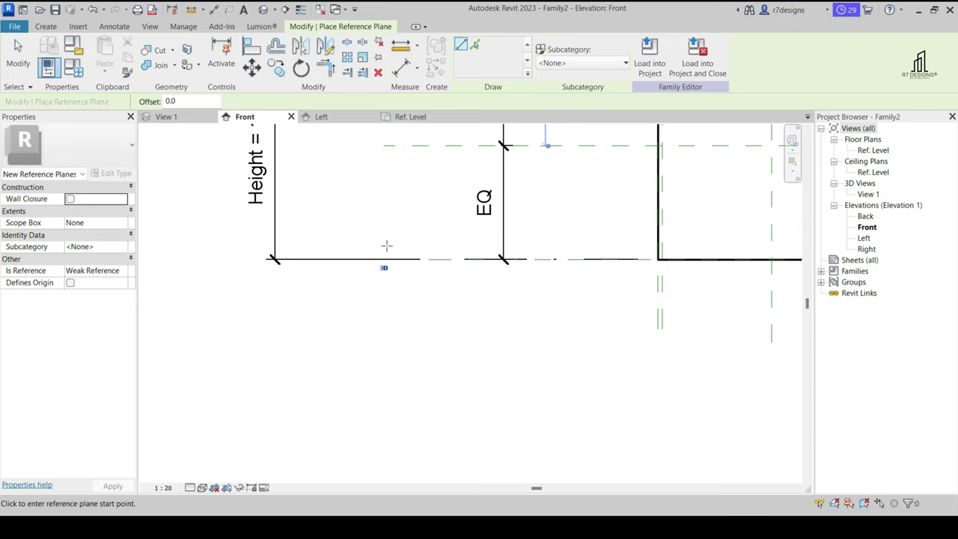
Draw another horizontal reference plane about 40 above the reference level
{"action": "left_click", "coordinate": [383, 250]}
{"action": "scroll", "coordinate": [383, 250], "scroll_direction": "down", "scroll_amount": 3}
{"action": "scroll", "coordinate": [598, 243], "scroll_direction": "up", "scroll_amount": 3}
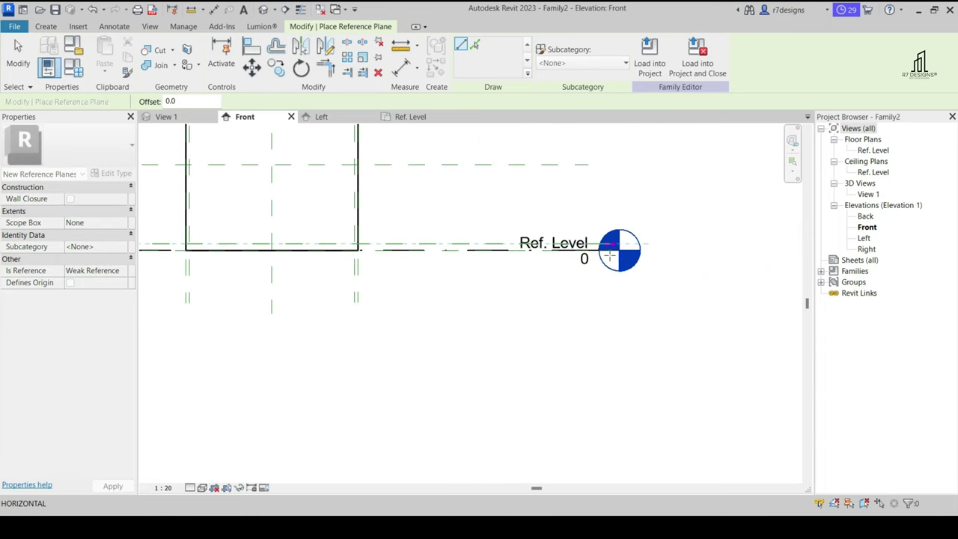
{"action": "scroll", "coordinate": [580, 240], "scroll_direction": "up", "scroll_amount": 2}
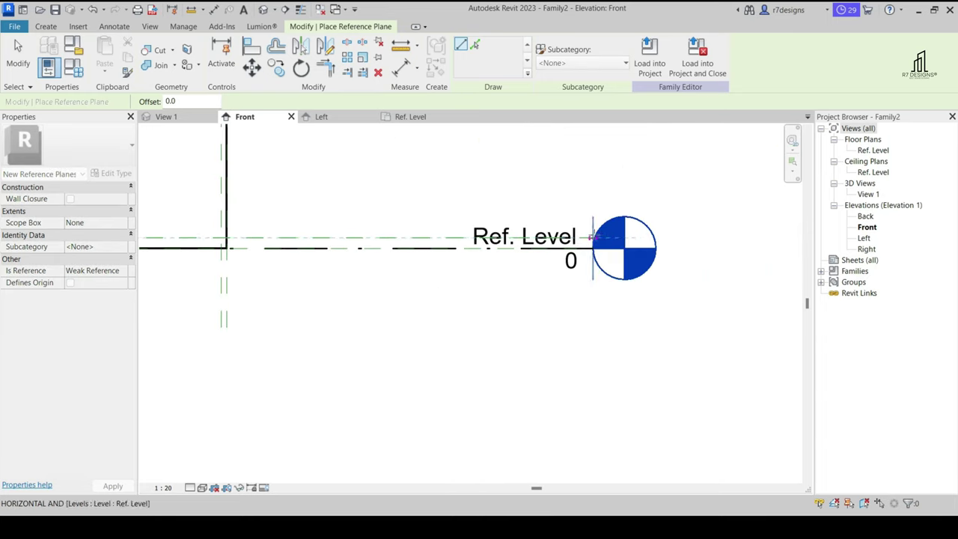
{"action": "scroll", "coordinate": [593, 237], "scroll_direction": "down", "scroll_amount": 3}
{"action": "left_click", "coordinate": [583, 240]}
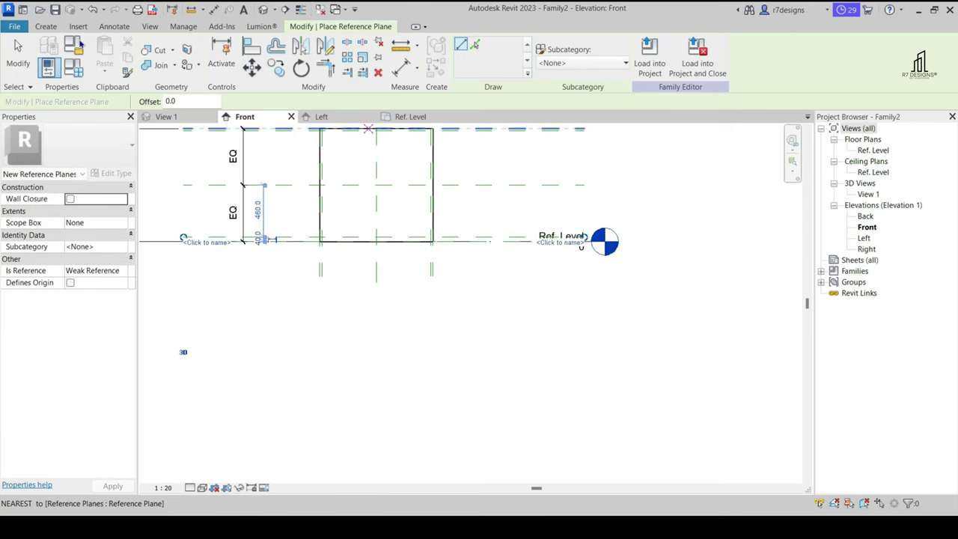
{"action": "left_click", "coordinate": [16, 60]}
With the DI aligned dimension, dimension the top plane gap and the level-to-low-plane gap
{"action": "key", "text": "d"}
{"action": "key", "text": "i"}
{"action": "scroll", "coordinate": [564, 196], "scroll_direction": "up", "scroll_amount": 3}
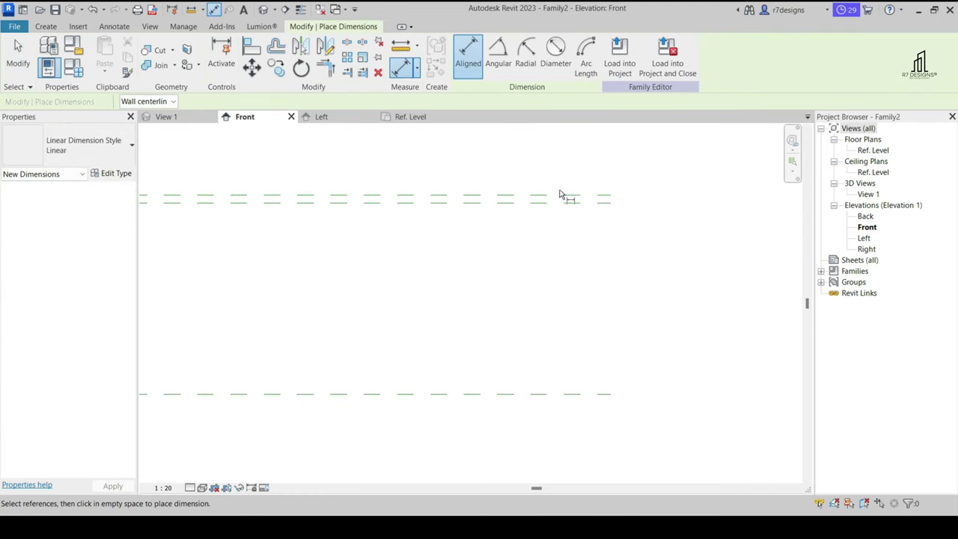
{"action": "left_click", "coordinate": [556, 204]}
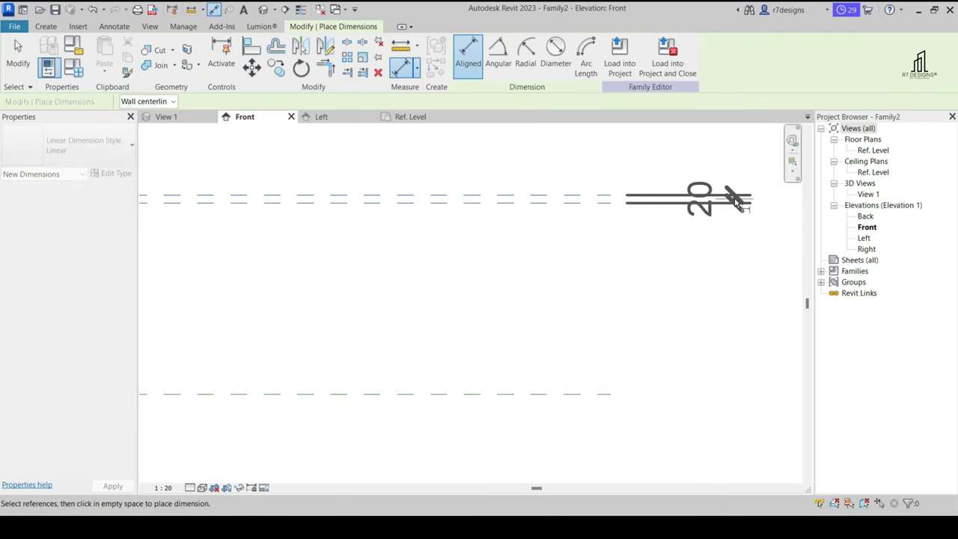
{"action": "scroll", "coordinate": [624, 201], "scroll_direction": "down", "scroll_amount": 3}
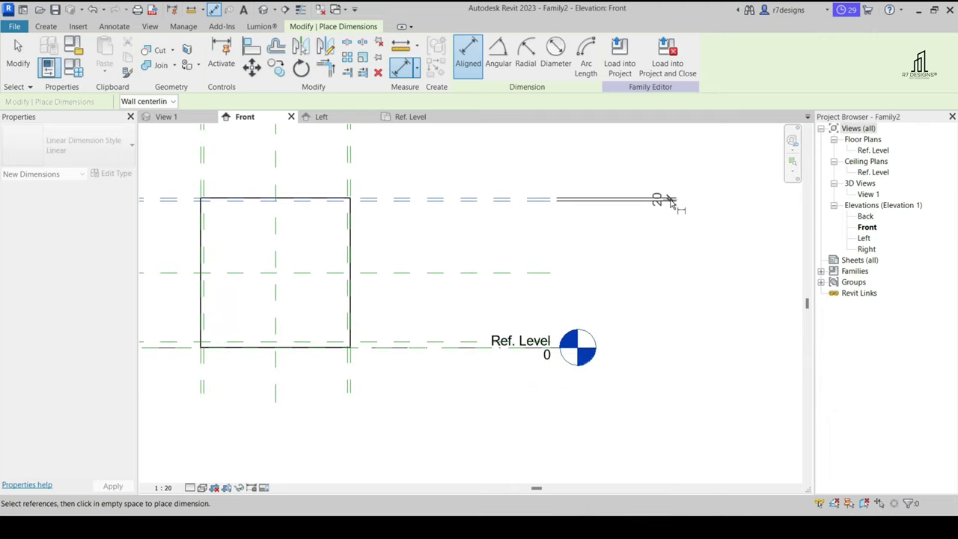
{"action": "scroll", "coordinate": [449, 314], "scroll_direction": "up", "scroll_amount": 3}
{"action": "scroll", "coordinate": [417, 329], "scroll_direction": "up", "scroll_amount": 2}
{"action": "scroll", "coordinate": [287, 296], "scroll_direction": "down", "scroll_amount": 4}
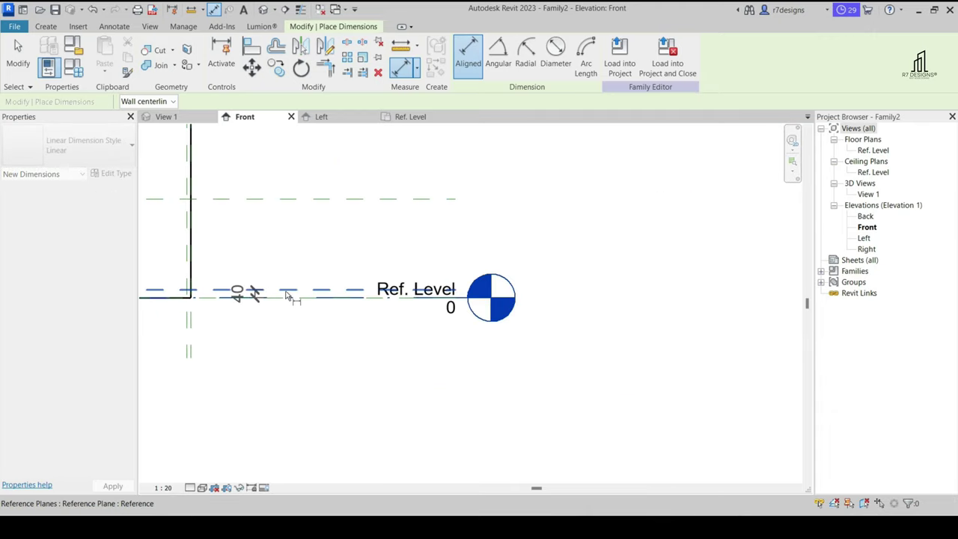
{"action": "scroll", "coordinate": [551, 284], "scroll_direction": "down", "scroll_amount": 3}
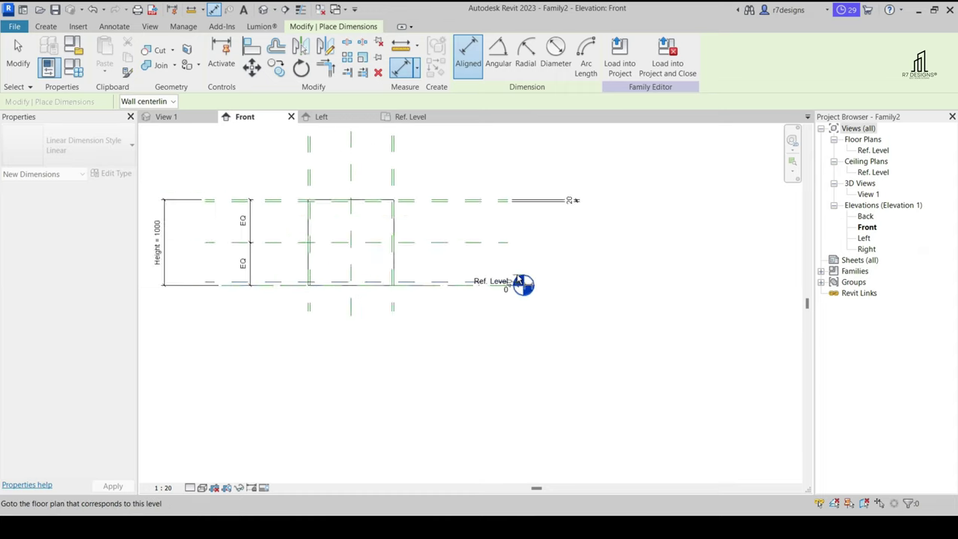
{"action": "scroll", "coordinate": [313, 285], "scroll_direction": "up", "scroll_amount": 2}
{"action": "scroll", "coordinate": [486, 275], "scroll_direction": "up", "scroll_amount": 3}
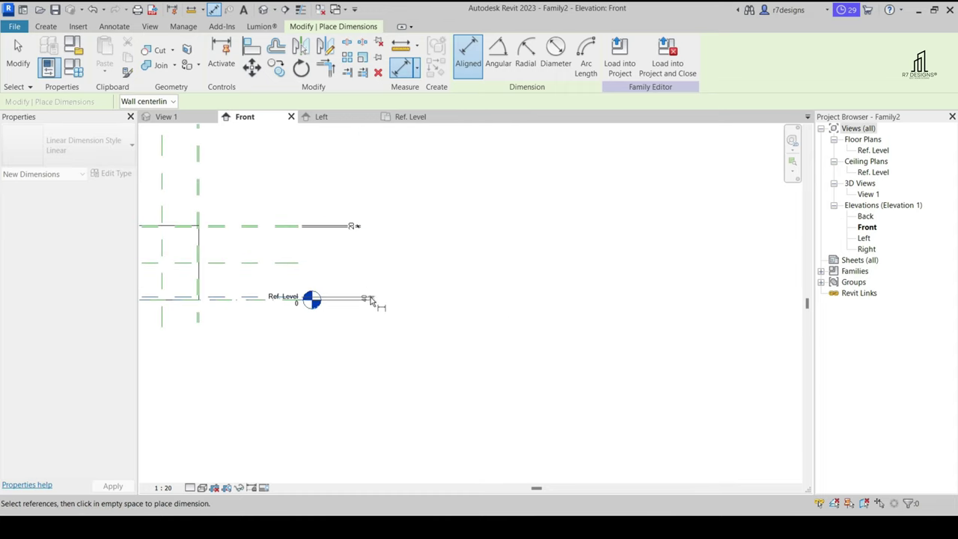
{"action": "left_click", "coordinate": [358, 300]}
{"action": "left_click", "coordinate": [16, 75]}
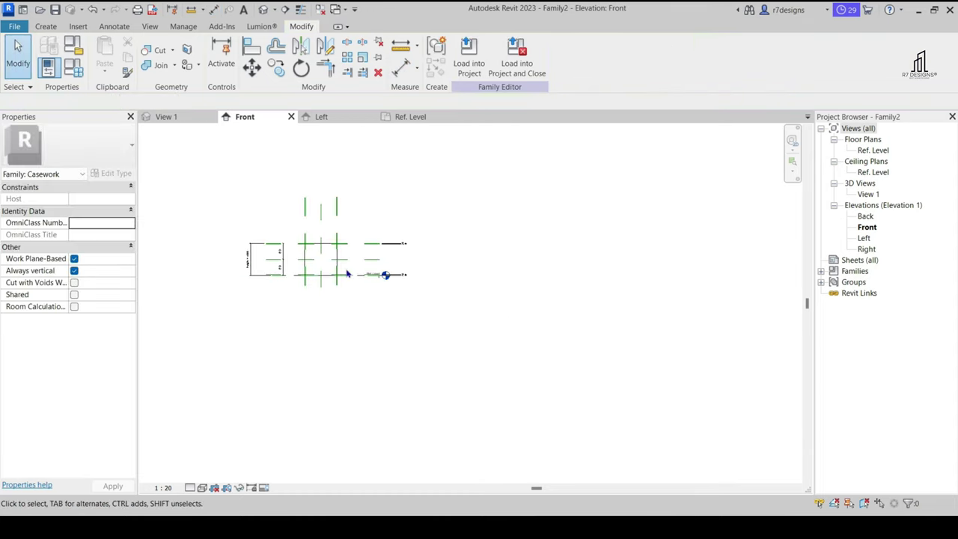
Move the low reference plane so its gap above the level is 20
{"action": "scroll", "coordinate": [374, 288], "scroll_direction": "up", "scroll_amount": 3}
{"action": "left_click", "coordinate": [374, 290]}
{"action": "scroll", "coordinate": [385, 287], "scroll_direction": "up", "scroll_amount": 2}
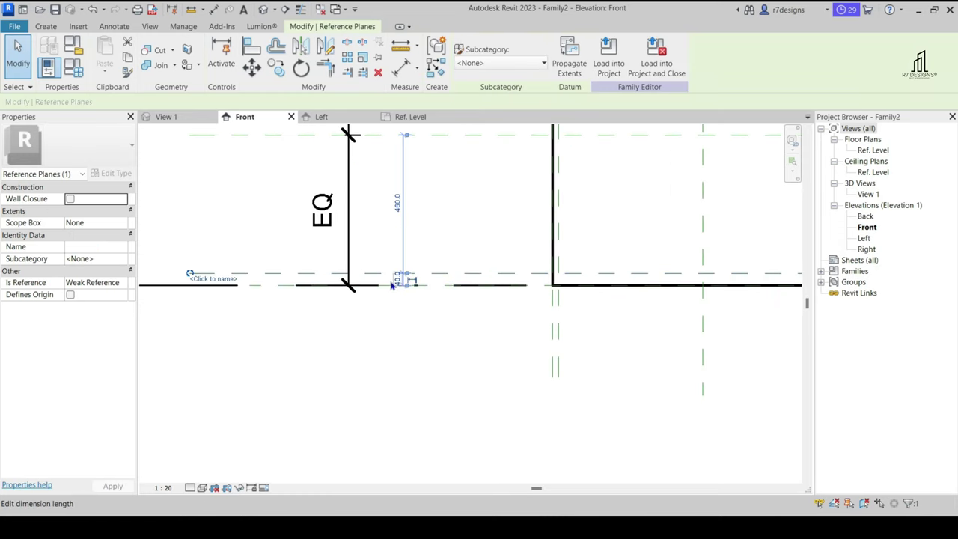
{"action": "left_click", "coordinate": [391, 285]}
{"action": "type", "text": "0"}
{"action": "key", "text": "Return"}
{"action": "scroll", "coordinate": [404, 262], "scroll_direction": "down", "scroll_amount": 2}
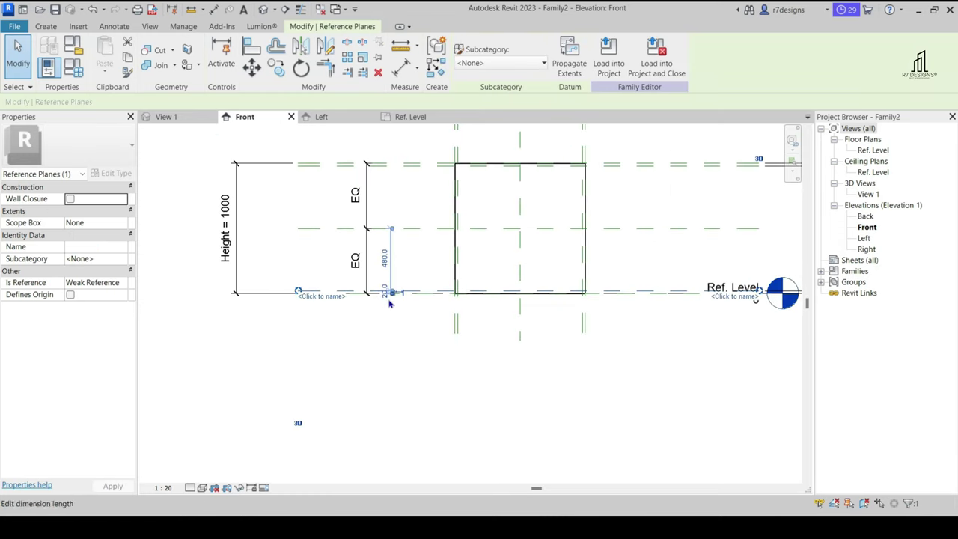
{"action": "scroll", "coordinate": [414, 247], "scroll_direction": "down", "scroll_amount": 1}
{"action": "left_click", "coordinate": [591, 379]}
{"action": "scroll", "coordinate": [681, 232], "scroll_direction": "up", "scroll_amount": 2}
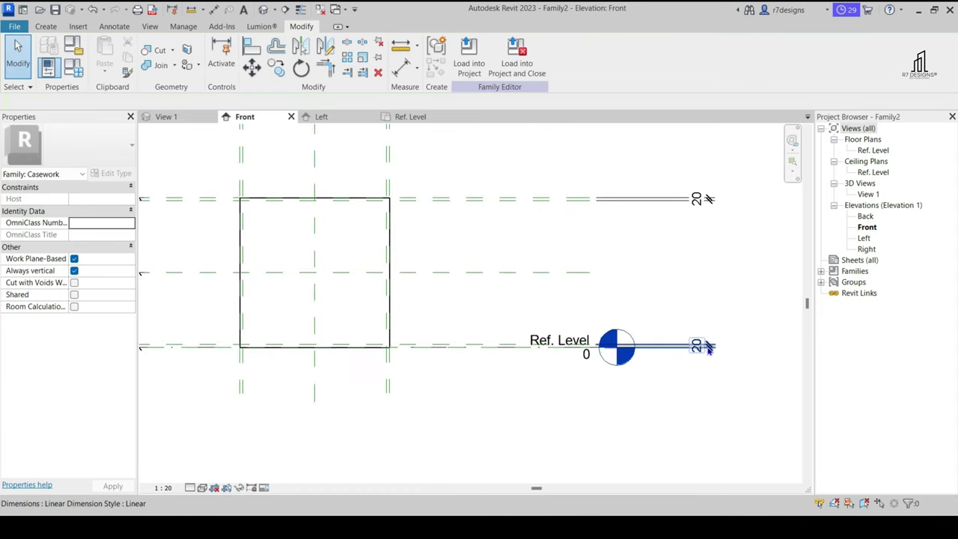
{"action": "scroll", "coordinate": [713, 343], "scroll_direction": "down", "scroll_amount": 3}
{"action": "left_click", "coordinate": [45, 26]}
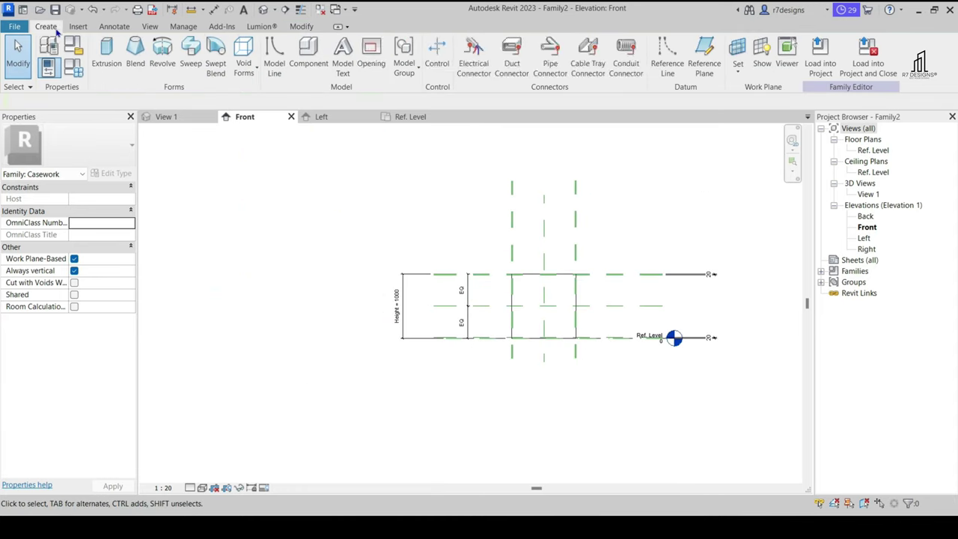
Draw a horizontal reference plane near the mid-height plane for the shelf
{"action": "left_click", "coordinate": [703, 57]}
{"action": "scroll", "coordinate": [438, 306], "scroll_direction": "up", "scroll_amount": 2}
{"action": "scroll", "coordinate": [439, 306], "scroll_direction": "up", "scroll_amount": 3}
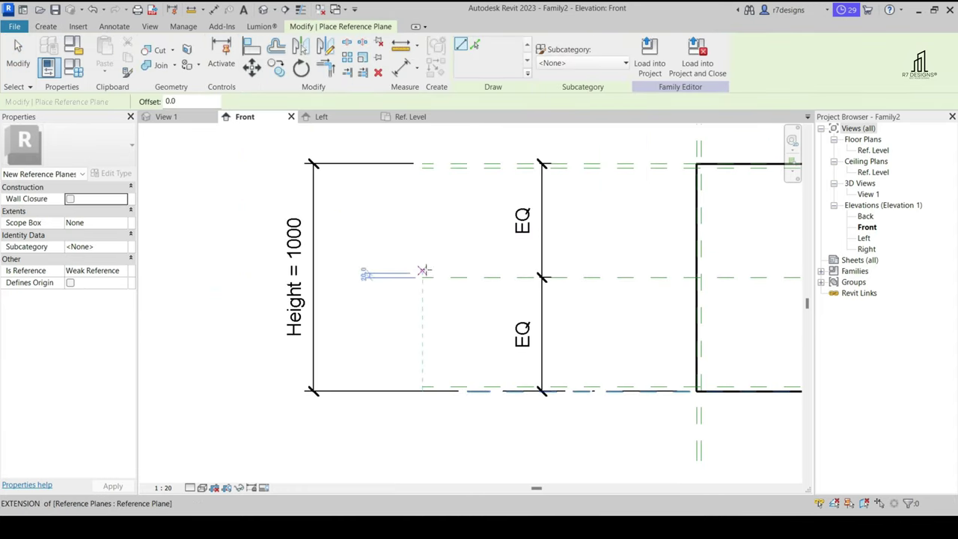
{"action": "scroll", "coordinate": [424, 273], "scroll_direction": "up", "scroll_amount": 2}
{"action": "left_click", "coordinate": [421, 274]}
{"action": "scroll", "coordinate": [324, 271], "scroll_direction": "down", "scroll_amount": 1}
{"action": "scroll", "coordinate": [324, 271], "scroll_direction": "down", "scroll_amount": 3}
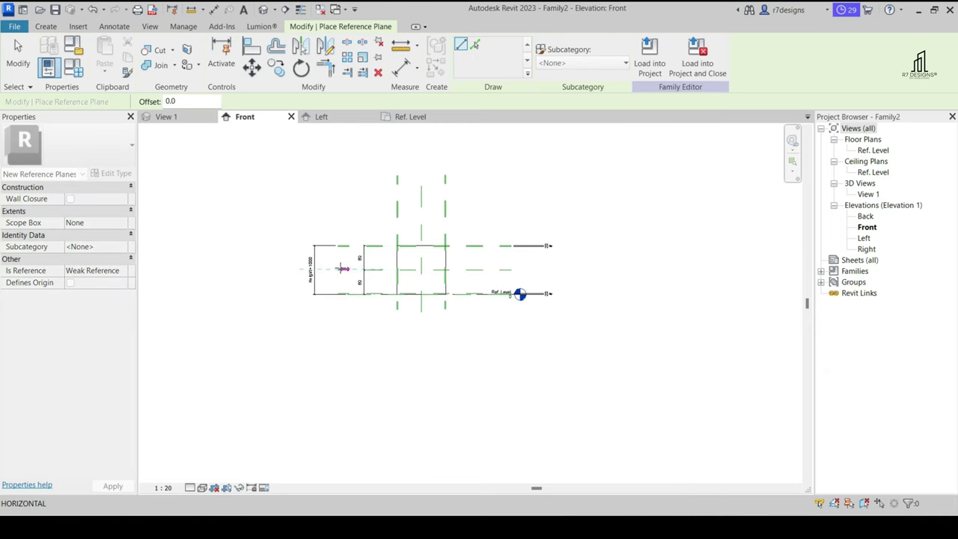
{"action": "scroll", "coordinate": [523, 268], "scroll_direction": "up", "scroll_amount": 3}
{"action": "left_click", "coordinate": [491, 203]}
{"action": "scroll", "coordinate": [331, 157], "scroll_direction": "down", "scroll_amount": 2}
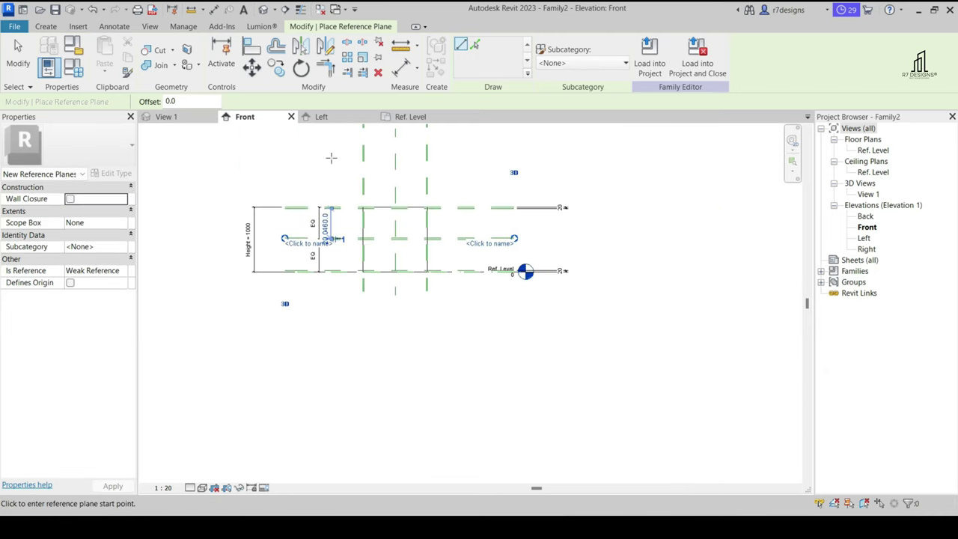
{"action": "left_click", "coordinate": [21, 58]}
Select the new plane and confirm it sits 20 below the mid-height plane
{"action": "scroll", "coordinate": [311, 264], "scroll_direction": "up", "scroll_amount": 3}
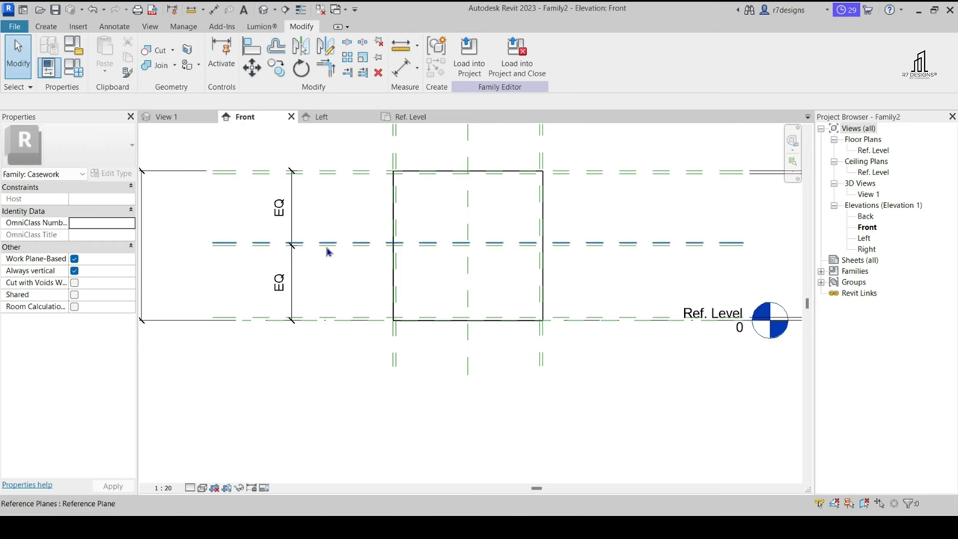
{"action": "left_click", "coordinate": [326, 254]}
{"action": "scroll", "coordinate": [366, 320], "scroll_direction": "up", "scroll_amount": 3}
{"action": "scroll", "coordinate": [374, 325], "scroll_direction": "down", "scroll_amount": 3}
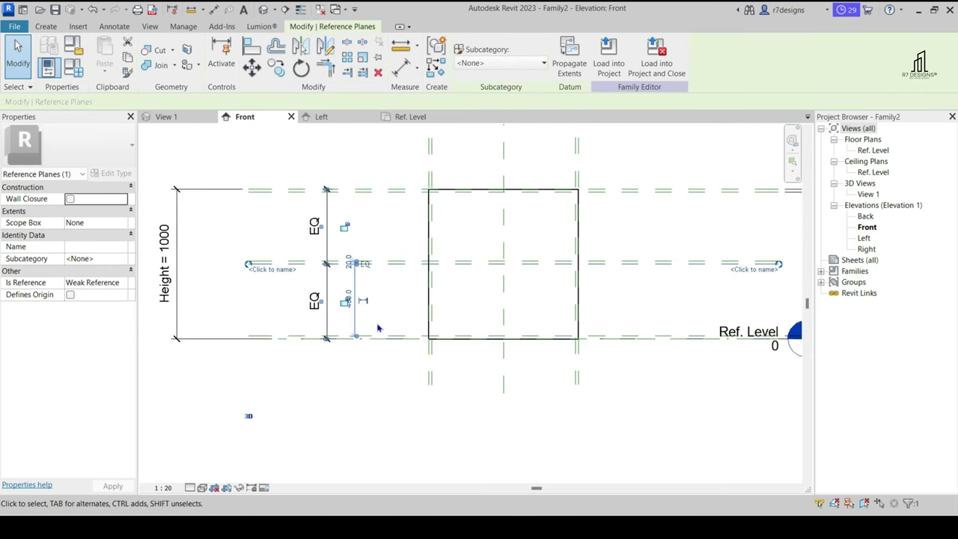
{"action": "scroll", "coordinate": [378, 327], "scroll_direction": "down", "scroll_amount": 1}
{"action": "scroll", "coordinate": [360, 255], "scroll_direction": "up", "scroll_amount": 3}
{"action": "scroll", "coordinate": [355, 277], "scroll_direction": "down", "scroll_amount": 3}
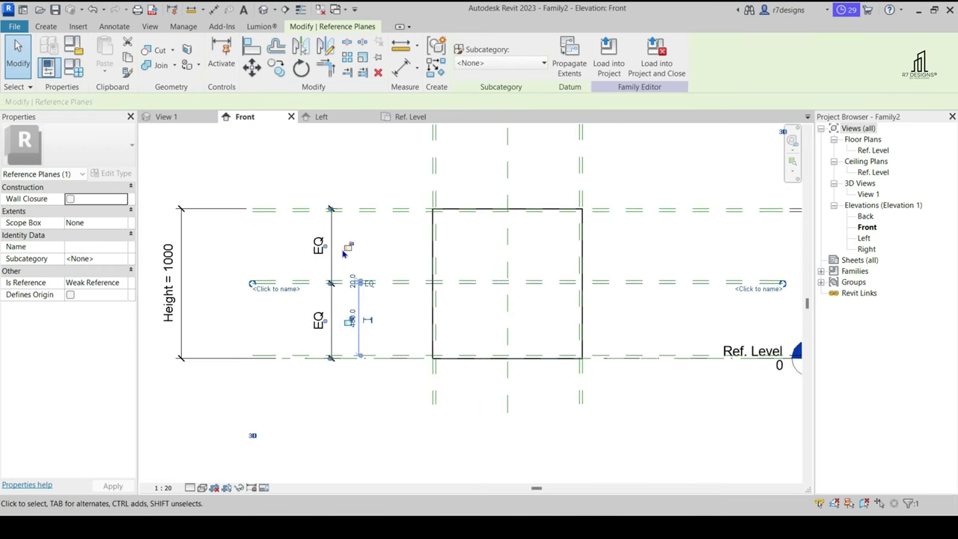
{"action": "scroll", "coordinate": [359, 277], "scroll_direction": "up", "scroll_amount": 2}
{"action": "scroll", "coordinate": [359, 297], "scroll_direction": "up", "scroll_amount": 2}
{"action": "scroll", "coordinate": [402, 307], "scroll_direction": "down", "scroll_amount": 1}
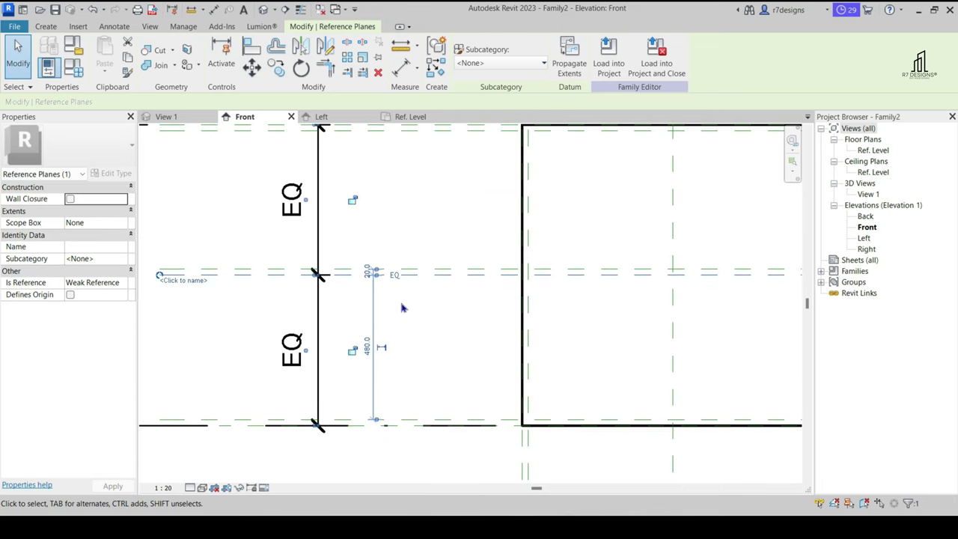
{"action": "scroll", "coordinate": [404, 299], "scroll_direction": "up", "scroll_amount": 1}
{"action": "scroll", "coordinate": [415, 323], "scroll_direction": "down", "scroll_amount": 3}
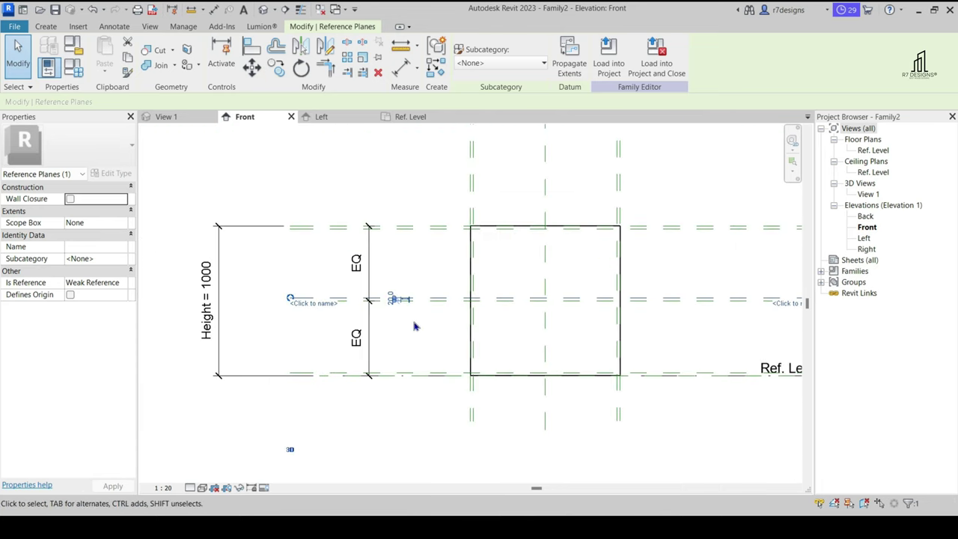
{"action": "scroll", "coordinate": [415, 325], "scroll_direction": "down", "scroll_amount": 1}
{"action": "key", "text": "Escape"}
{"action": "middle_click_drag", "start_coordinate": [524, 314], "coordinate": [438, 314]}
Add a 20 aligned dimension between the shelf reference plane pair
{"action": "scroll", "coordinate": [449, 300], "scroll_direction": "up", "scroll_amount": 1}
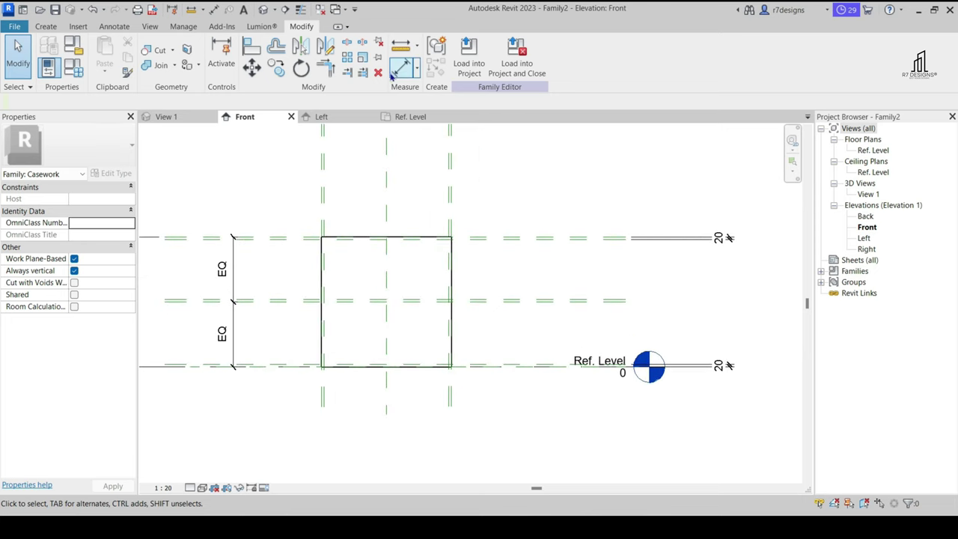
{"action": "left_click", "coordinate": [402, 68]}
{"action": "scroll", "coordinate": [658, 305], "scroll_direction": "up", "scroll_amount": 1}
{"action": "scroll", "coordinate": [599, 303], "scroll_direction": "up", "scroll_amount": 2}
{"action": "scroll", "coordinate": [430, 303], "scroll_direction": "down", "scroll_amount": 3}
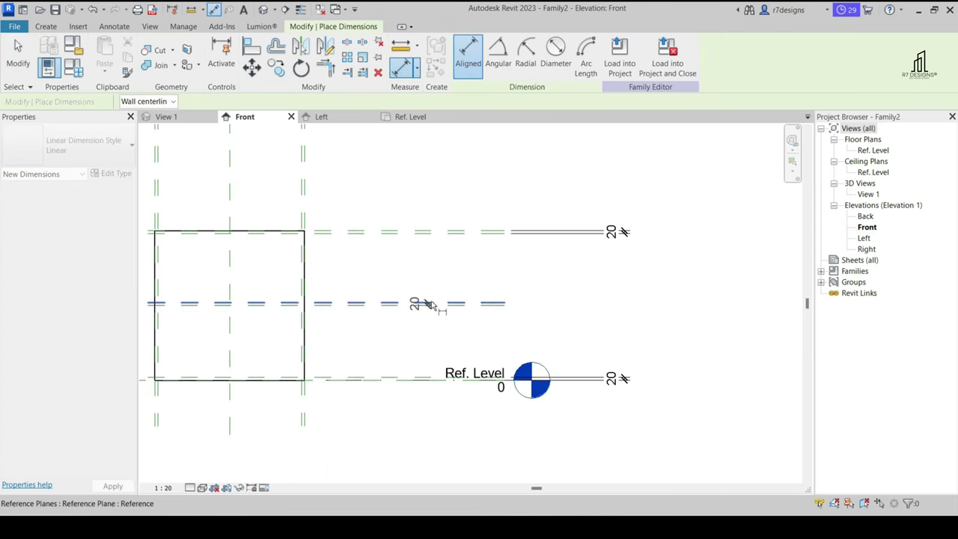
{"action": "left_click", "coordinate": [26, 73]}
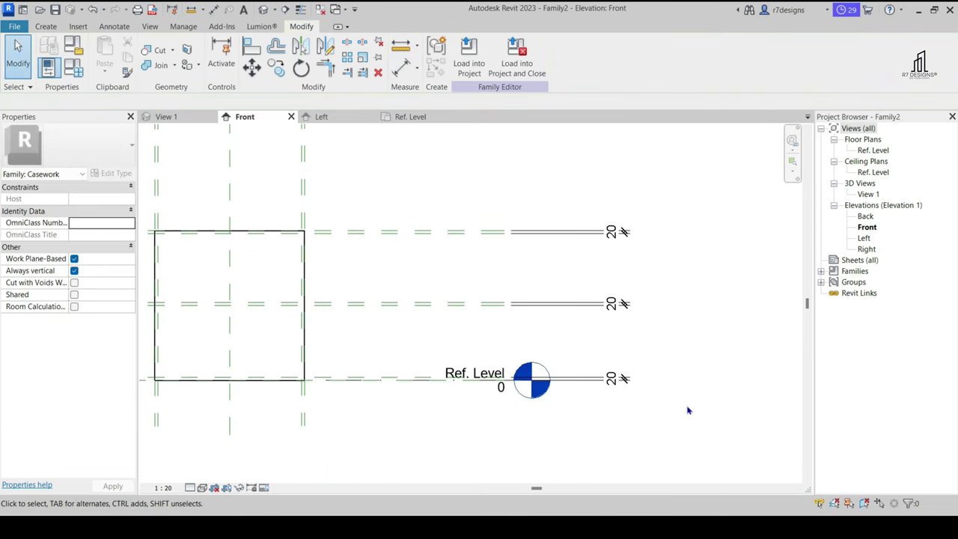
Label the shelf, top and bottom 20 dimensions with the Thickness parameter
{"action": "left_click_drag", "start_coordinate": [688, 406], "coordinate": [508, 206]}
{"action": "left_click", "coordinate": [508, 54]}
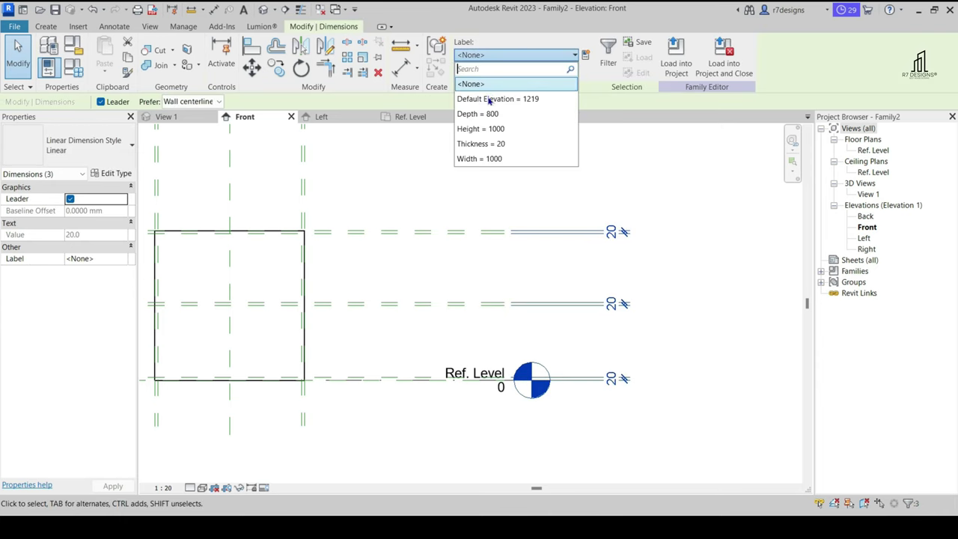
{"action": "left_click", "coordinate": [494, 141]}
{"action": "left_click", "coordinate": [676, 224]}
{"action": "scroll", "coordinate": [679, 231], "scroll_direction": "down", "scroll_amount": 3}
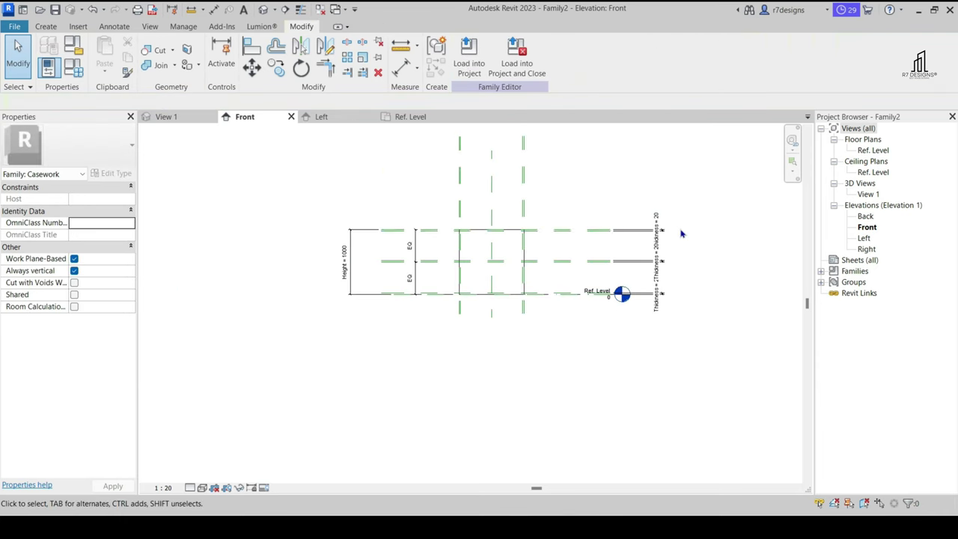
{"action": "scroll", "coordinate": [524, 224], "scroll_direction": "up", "scroll_amount": 3}
{"action": "middle_click_drag", "start_coordinate": [374, 315], "coordinate": [408, 316]}
{"action": "scroll", "coordinate": [449, 299], "scroll_direction": "down", "scroll_amount": 2}
{"action": "scroll", "coordinate": [490, 286], "scroll_direction": "up", "scroll_amount": 1}
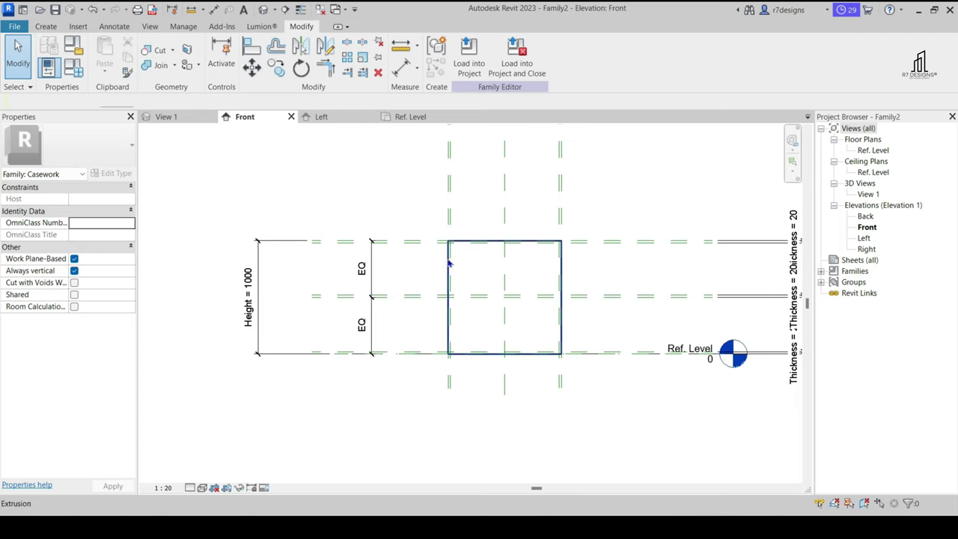
In the Left elevation, sketch a void extrusion rectangle at the cabinet's bottom corner
{"action": "left_click", "coordinate": [321, 116]}
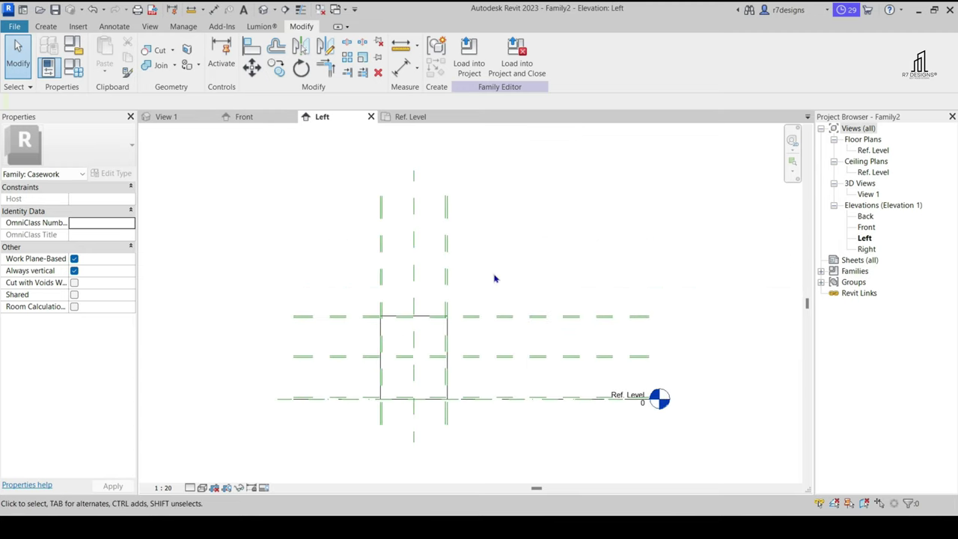
{"action": "scroll", "coordinate": [434, 349], "scroll_direction": "up", "scroll_amount": 1}
{"action": "scroll", "coordinate": [442, 345], "scroll_direction": "up", "scroll_amount": 2}
{"action": "scroll", "coordinate": [455, 364], "scroll_direction": "up", "scroll_amount": 1}
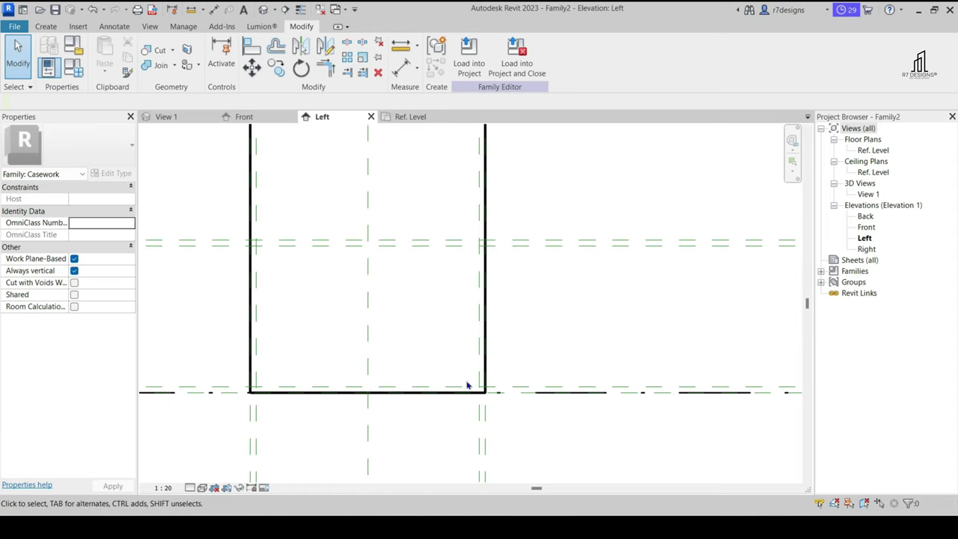
{"action": "scroll", "coordinate": [492, 405], "scroll_direction": "down", "scroll_amount": 1}
{"action": "left_click", "coordinate": [45, 26]}
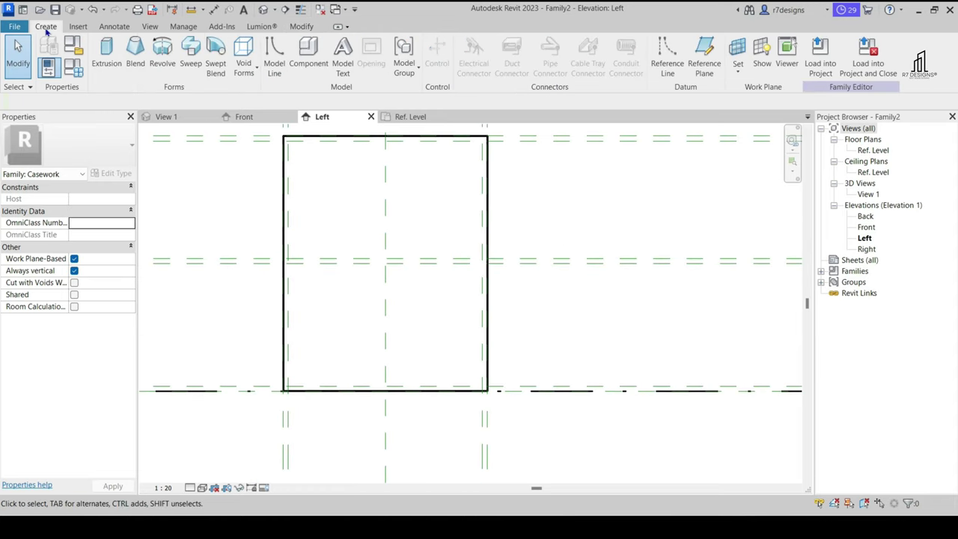
{"action": "left_click", "coordinate": [254, 71]}
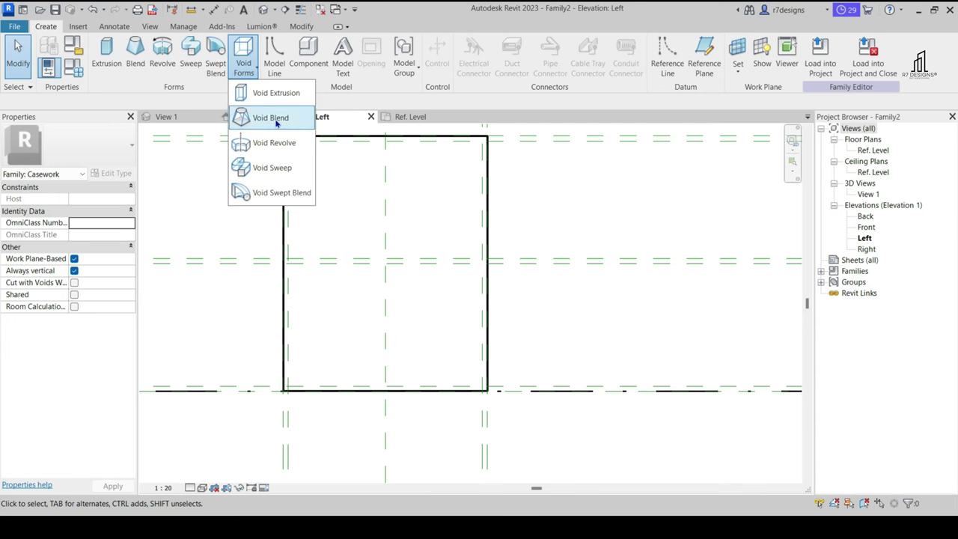
{"action": "left_click", "coordinate": [258, 92]}
{"action": "left_click", "coordinate": [435, 329]}
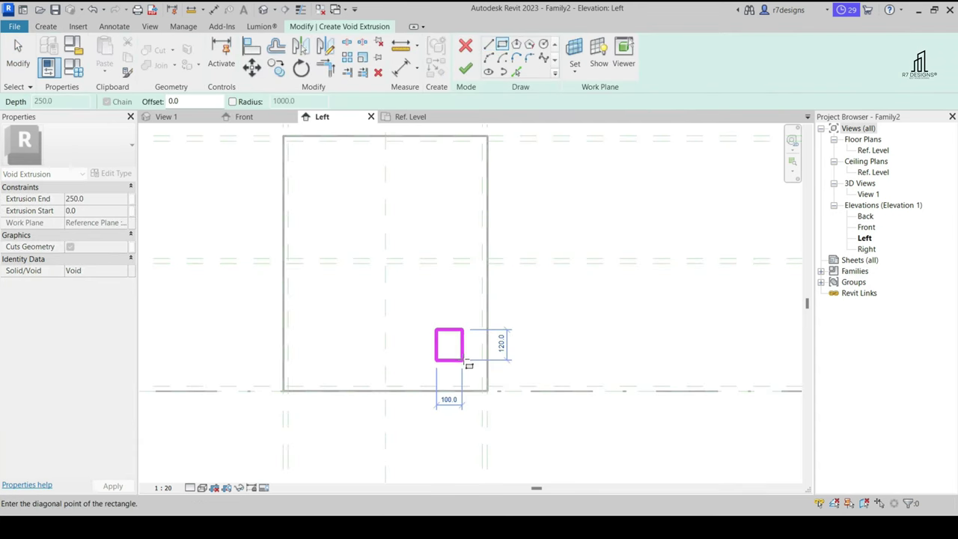
{"action": "left_click", "coordinate": [469, 366]}
Align the rectangle's edges to the Ref. Level and the vertical cabinet reference plane
{"action": "key", "text": "a"}
{"action": "key", "text": "l"}
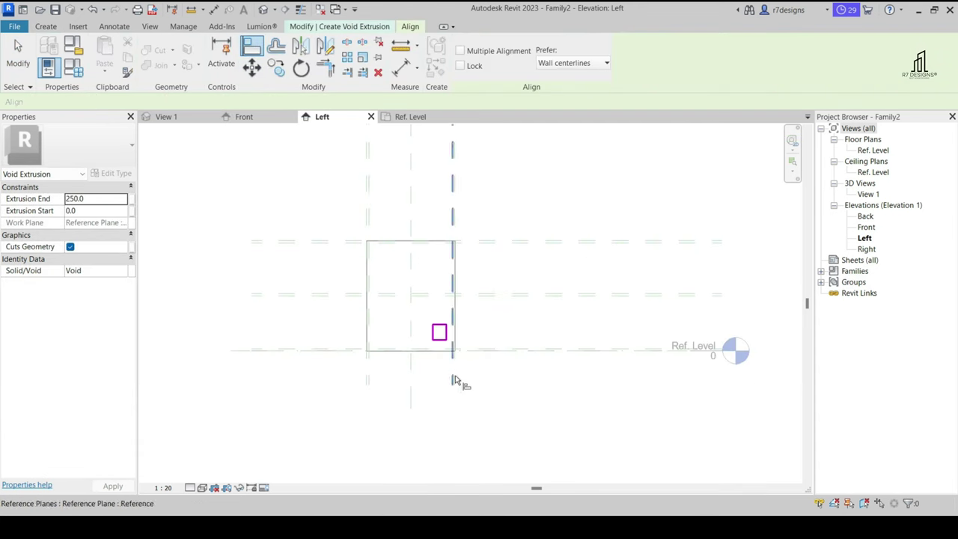
{"action": "scroll", "coordinate": [434, 344], "scroll_direction": "up", "scroll_amount": 3}
{"action": "left_click", "coordinate": [439, 337]}
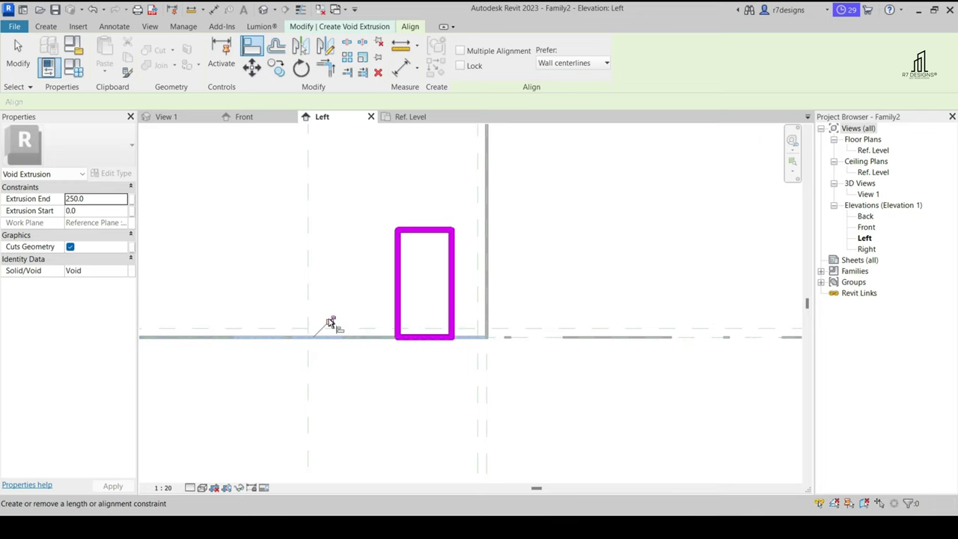
{"action": "left_click", "coordinate": [485, 288]}
{"action": "left_click", "coordinate": [452, 295]}
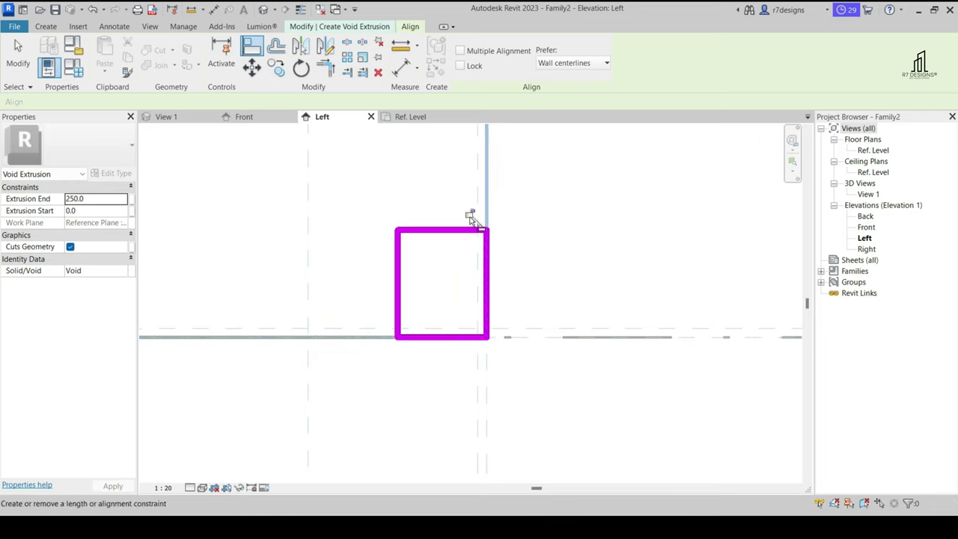
{"action": "left_click", "coordinate": [18, 53]}
Set the toe-kick rectangle height to 120, then switch to the Ref. Level plan
{"action": "left_click", "coordinate": [426, 230]}
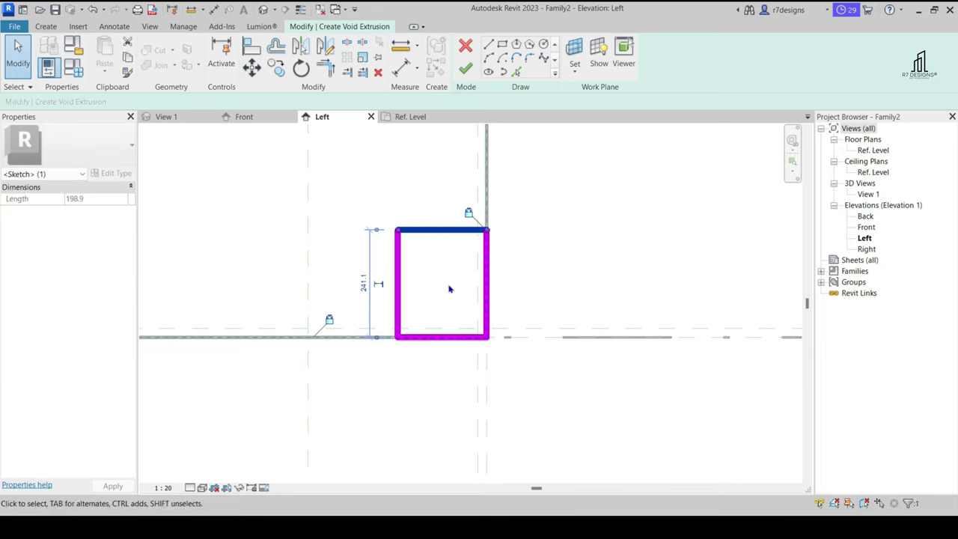
{"action": "type", "text": "120"}
{"action": "key", "text": "Return"}
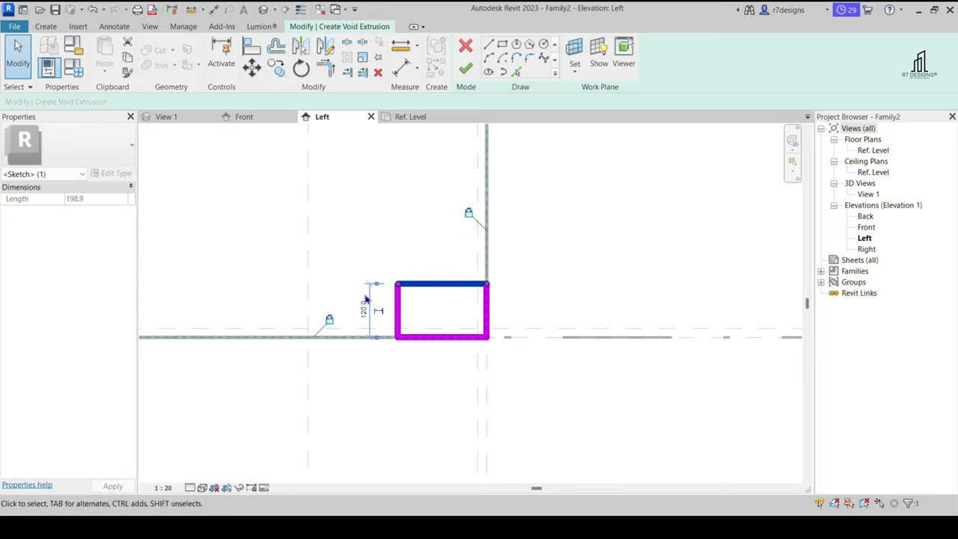
{"action": "left_click", "coordinate": [397, 310]}
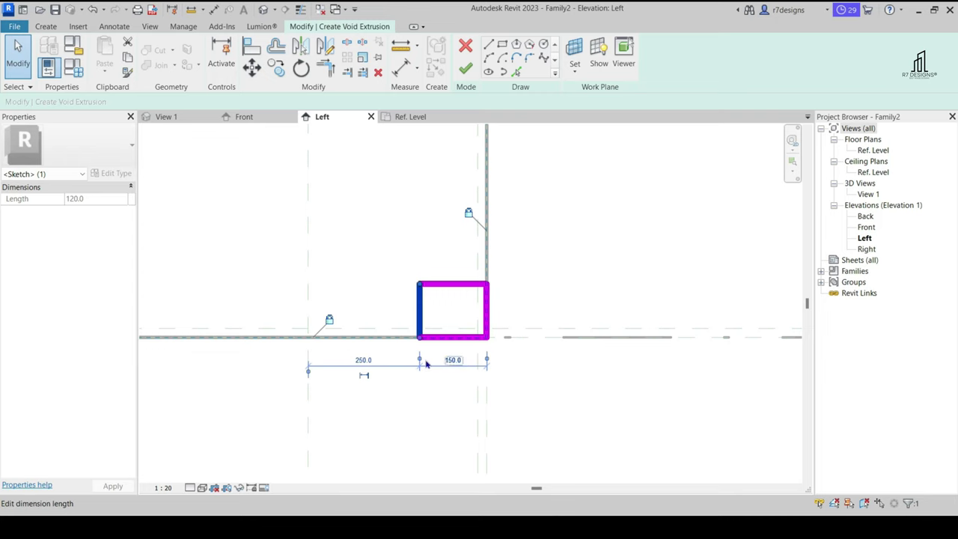
{"action": "key", "text": "Escape"}
{"action": "left_click", "coordinate": [410, 116]}
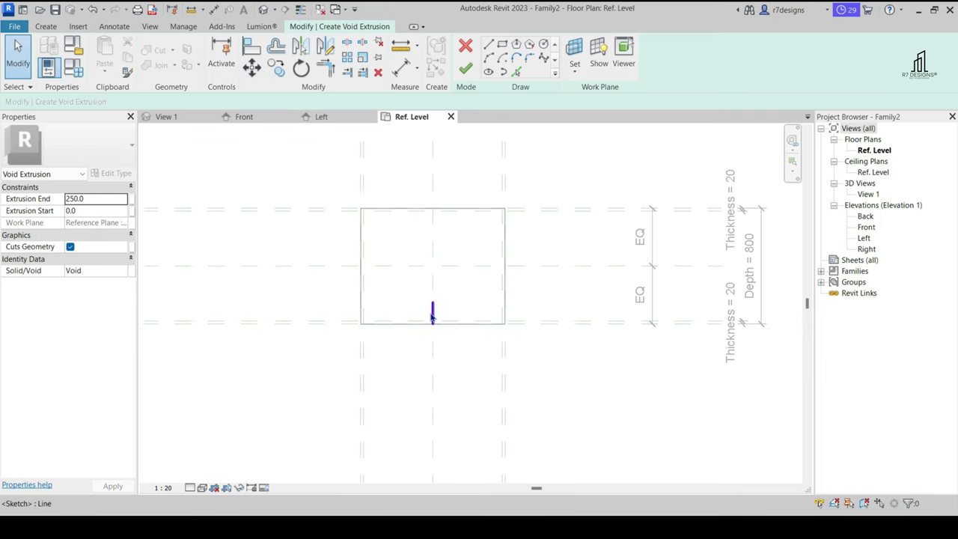
Finish the void extrusion and lock its left and right edges to the cabinet's outer edges
{"action": "left_click", "coordinate": [467, 72]}
{"action": "scroll", "coordinate": [402, 306], "scroll_direction": "up", "scroll_amount": 1}
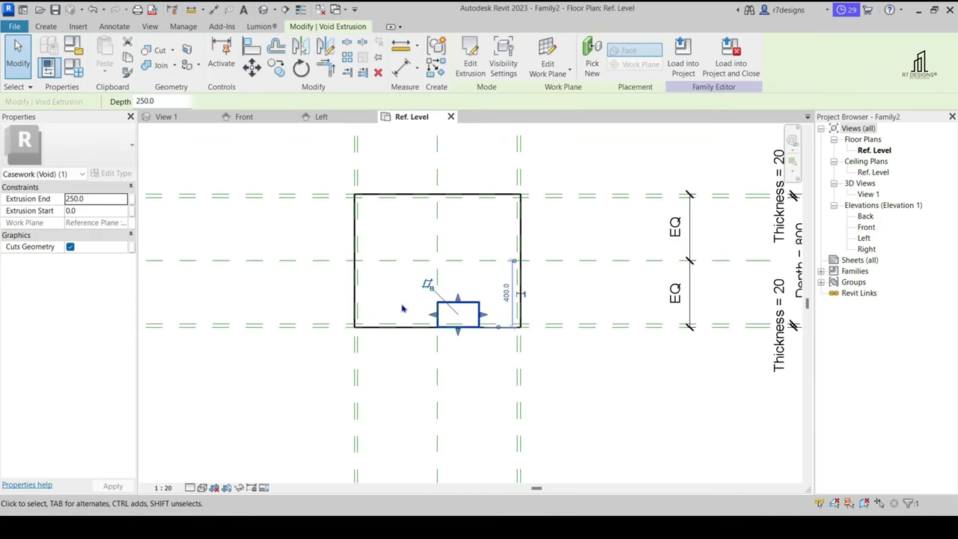
{"action": "scroll", "coordinate": [402, 306], "scroll_direction": "up", "scroll_amount": 3}
{"action": "left_click", "coordinate": [253, 48]}
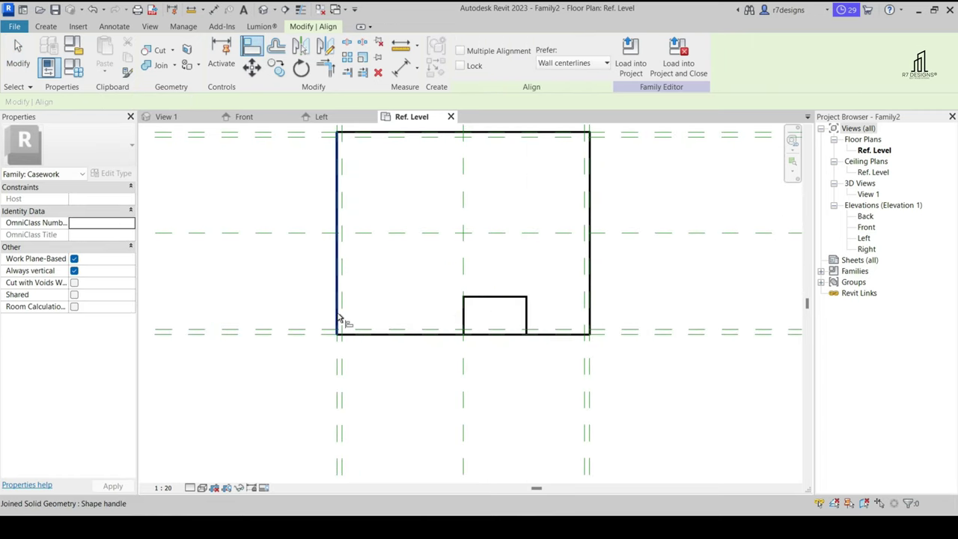
{"action": "left_click", "coordinate": [337, 318]}
{"action": "left_click", "coordinate": [463, 318]}
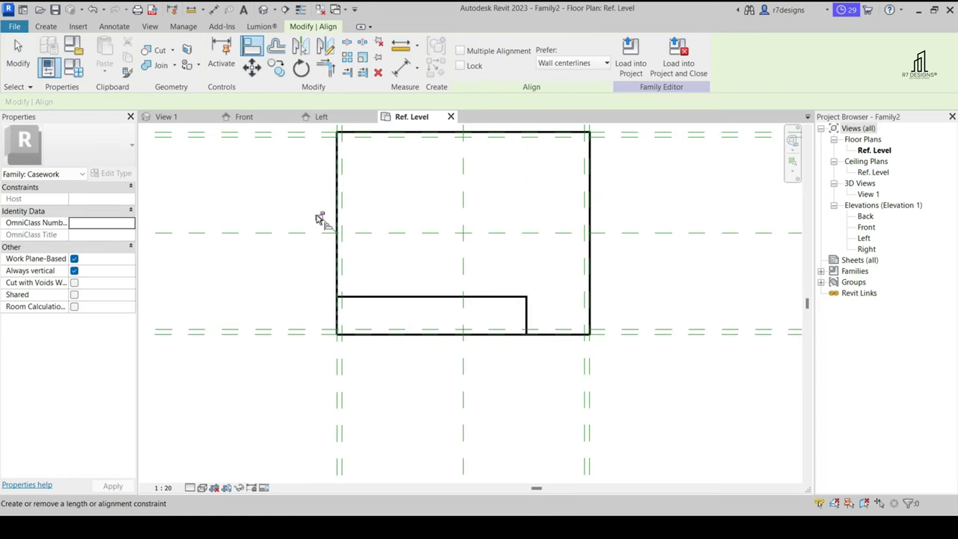
{"action": "left_click", "coordinate": [527, 320]}
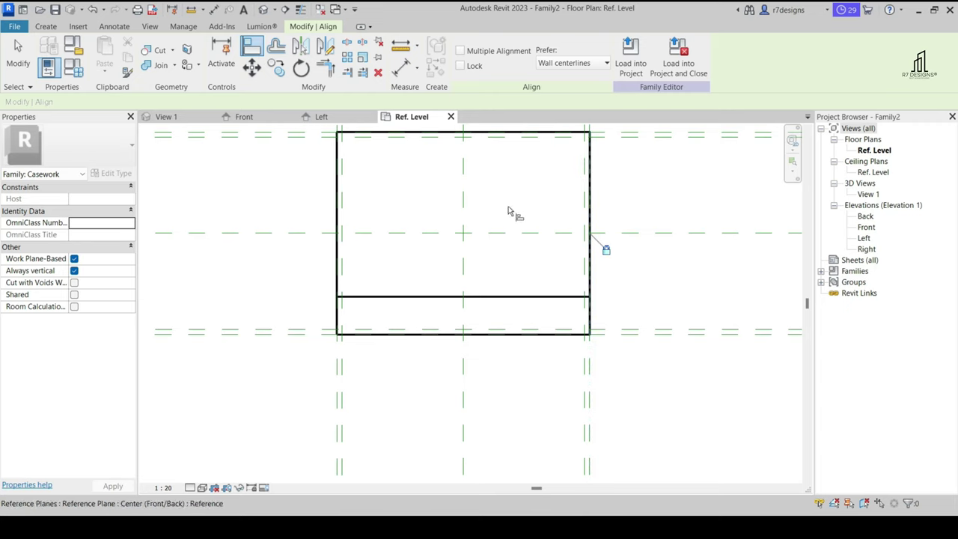
{"action": "left_click", "coordinate": [22, 78]}
In the Front elevation, check the lower toe-kick void extrusion
{"action": "left_click", "coordinate": [235, 119]}
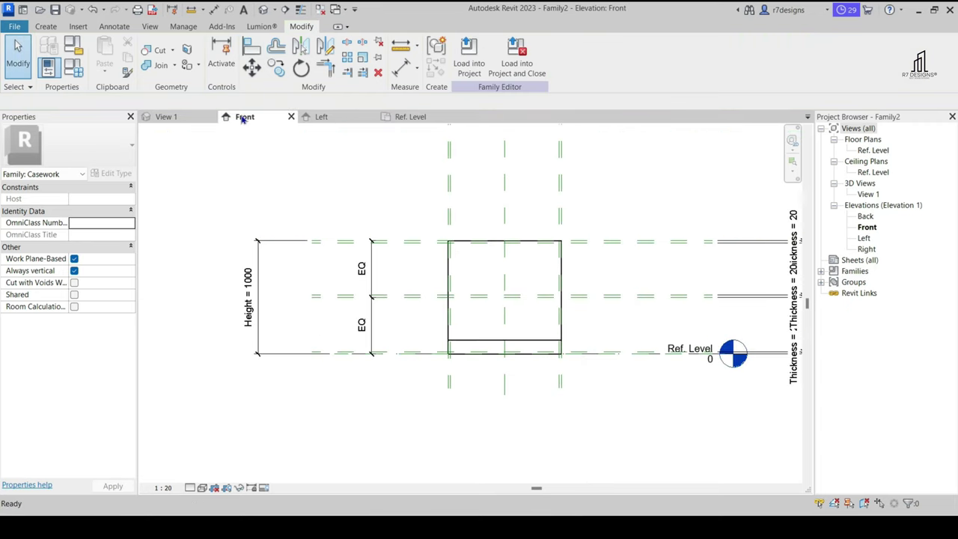
{"action": "scroll", "coordinate": [475, 349], "scroll_direction": "up", "scroll_amount": 2}
{"action": "scroll", "coordinate": [427, 349], "scroll_direction": "up", "scroll_amount": 2}
{"action": "scroll", "coordinate": [438, 383], "scroll_direction": "down", "scroll_amount": 3}
{"action": "scroll", "coordinate": [489, 352], "scroll_direction": "up", "scroll_amount": 2}
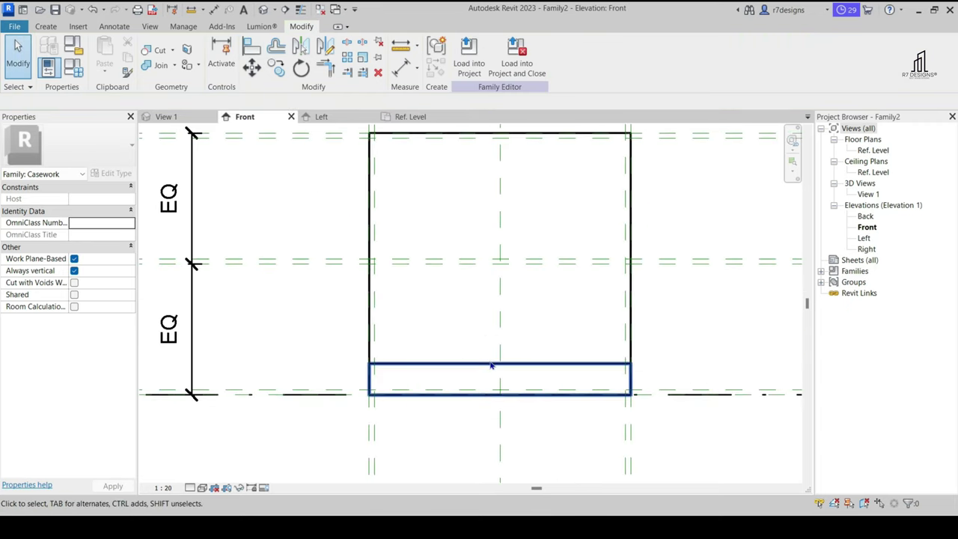
{"action": "left_click", "coordinate": [449, 364]}
{"action": "scroll", "coordinate": [424, 316], "scroll_direction": "down", "scroll_amount": 2}
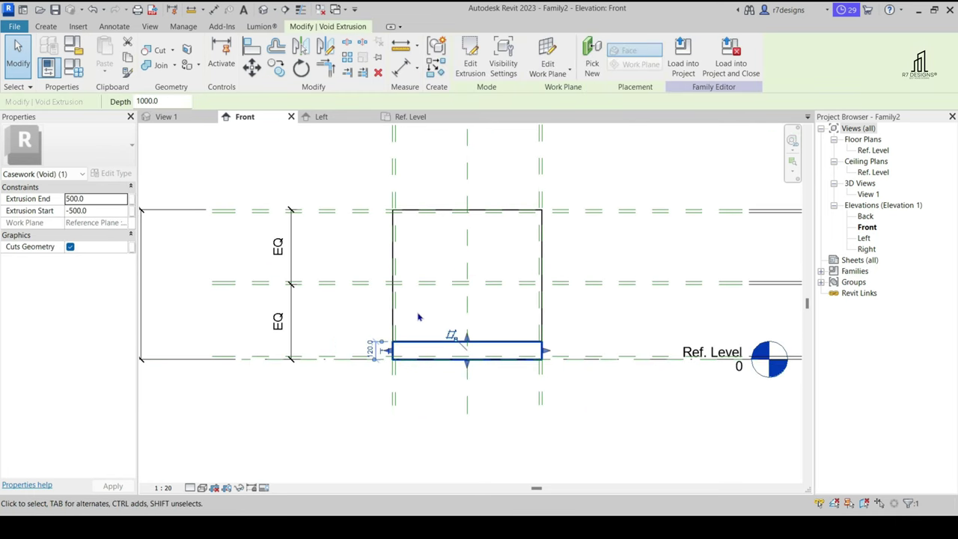
{"action": "left_click", "coordinate": [423, 316]}
Delete the small Thickness = 20 dimension near Ref. Level
{"action": "scroll", "coordinate": [359, 336], "scroll_direction": "down", "scroll_amount": 2}
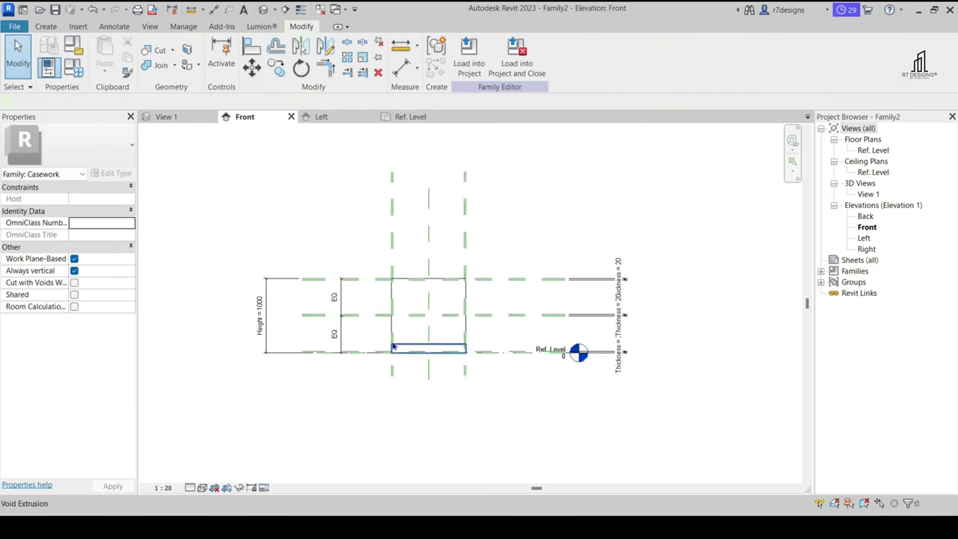
{"action": "scroll", "coordinate": [412, 340], "scroll_direction": "up", "scroll_amount": 2}
{"action": "scroll", "coordinate": [462, 317], "scroll_direction": "down", "scroll_amount": 2}
{"action": "scroll", "coordinate": [524, 329], "scroll_direction": "up", "scroll_amount": 2}
{"action": "scroll", "coordinate": [689, 350], "scroll_direction": "down", "scroll_amount": 2}
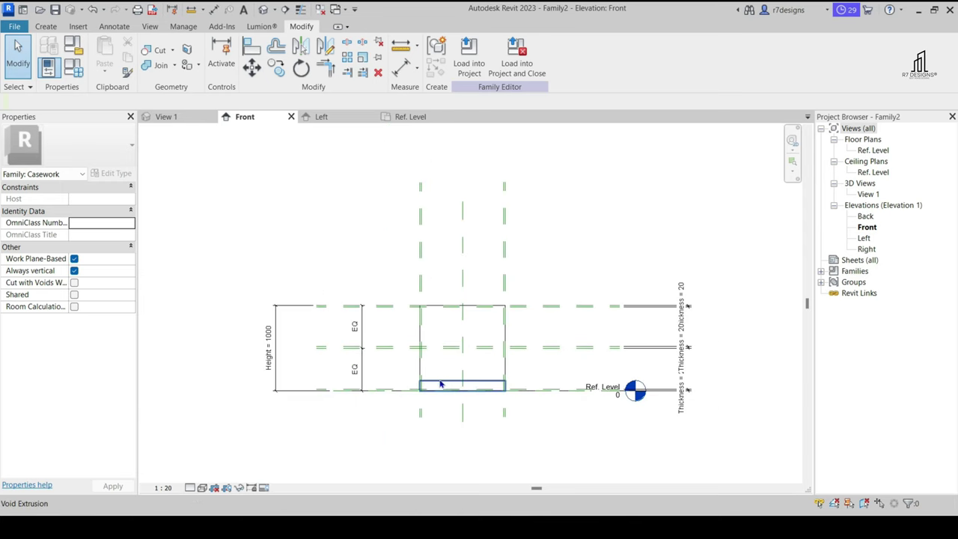
{"action": "scroll", "coordinate": [573, 387], "scroll_direction": "up", "scroll_amount": 2}
{"action": "left_click", "coordinate": [649, 410]}
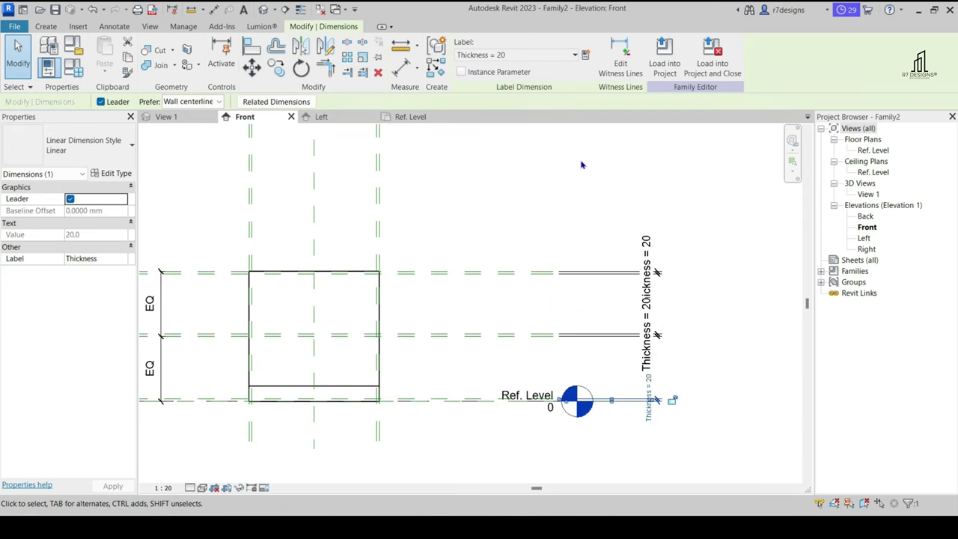
{"action": "left_click", "coordinate": [378, 73]}
{"action": "scroll", "coordinate": [449, 336], "scroll_direction": "down", "scroll_amount": 2}
{"action": "scroll", "coordinate": [414, 329], "scroll_direction": "up", "scroll_amount": 3}
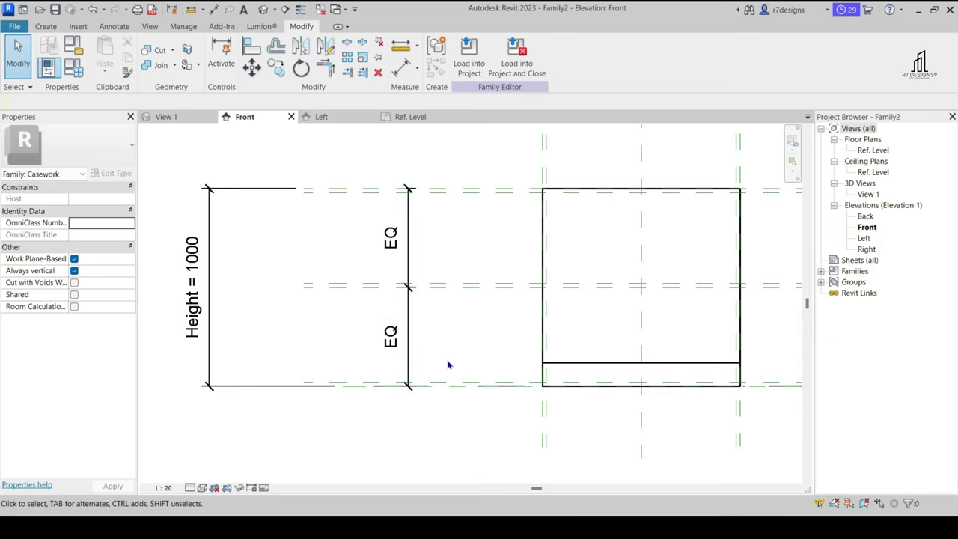
Delete the middle horizontal reference plane and its EQ dimension
{"action": "mouse_move", "coordinate": [468, 302]}
{"action": "left_mouse_down"}
{"action": "mouse_move", "coordinate": [436, 263]}
{"action": "mouse_move", "coordinate": [448, 272]}
{"action": "left_mouse_up"}
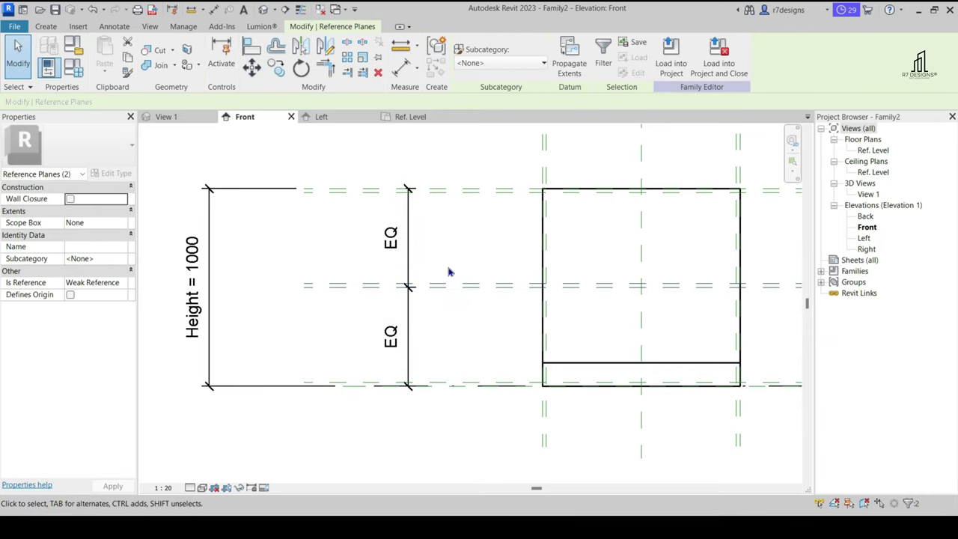
{"action": "key", "text": "Delete"}
{"action": "scroll", "coordinate": [444, 413], "scroll_direction": "down", "scroll_amount": 2}
{"action": "scroll", "coordinate": [444, 412], "scroll_direction": "up", "scroll_amount": 2}
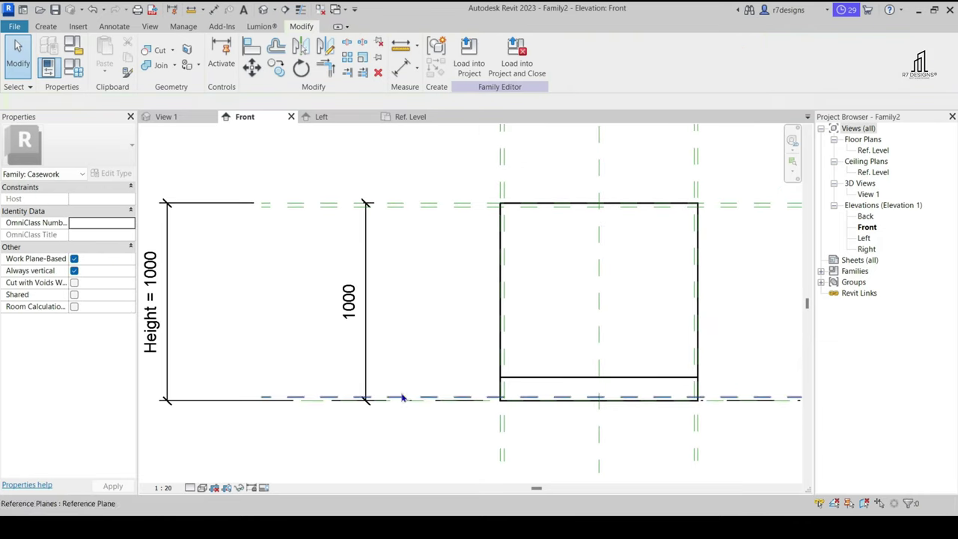
Move the bottom reference plane up onto the bottom panel's top edge
{"action": "left_click", "coordinate": [455, 398]}
{"action": "left_click", "coordinate": [251, 67]}
{"action": "scroll", "coordinate": [502, 378], "scroll_direction": "up", "scroll_amount": 3}
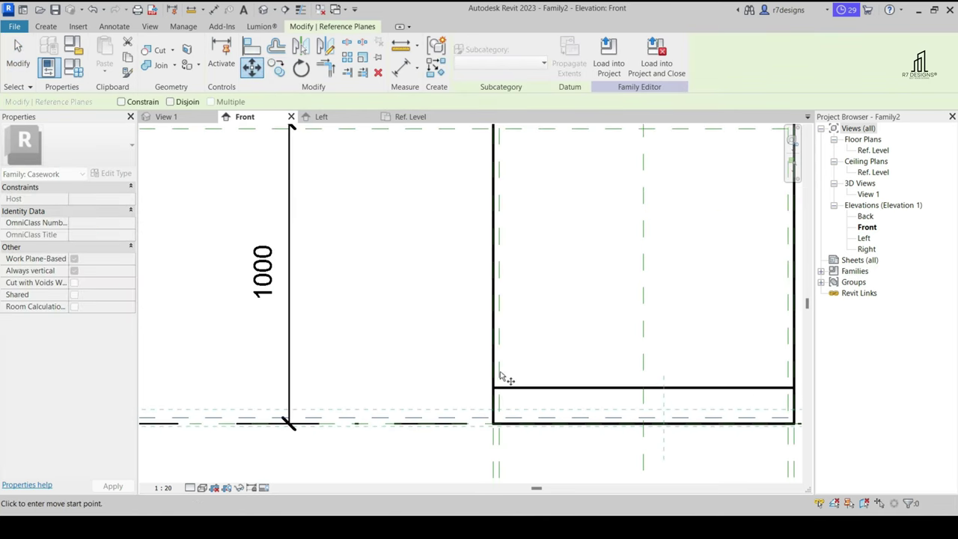
{"action": "scroll", "coordinate": [502, 438], "scroll_direction": "up", "scroll_amount": 2}
{"action": "left_click", "coordinate": [507, 446]}
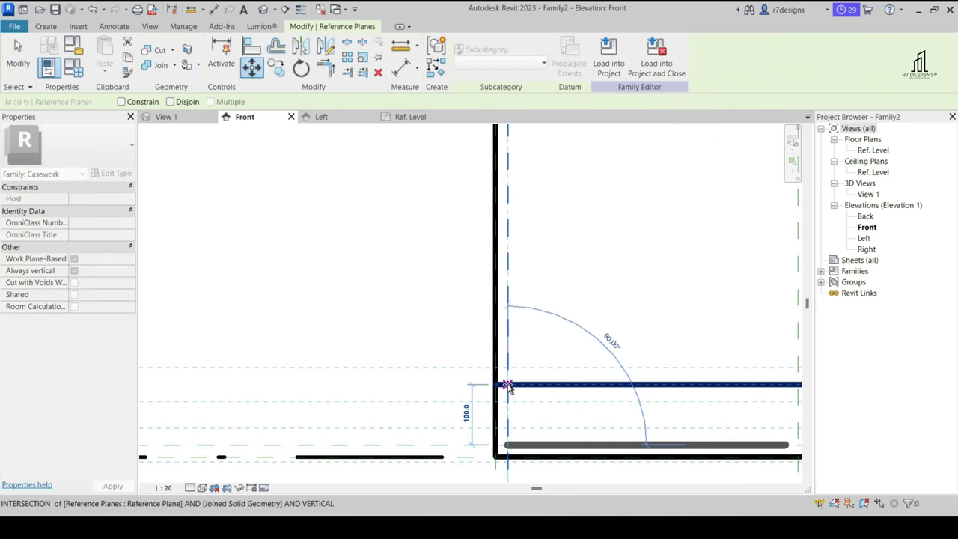
{"action": "left_click", "coordinate": [507, 384]}
Place a copy of that reference plane just above it
{"action": "left_click", "coordinate": [275, 67]}
{"action": "scroll", "coordinate": [503, 380], "scroll_direction": "up", "scroll_amount": 2}
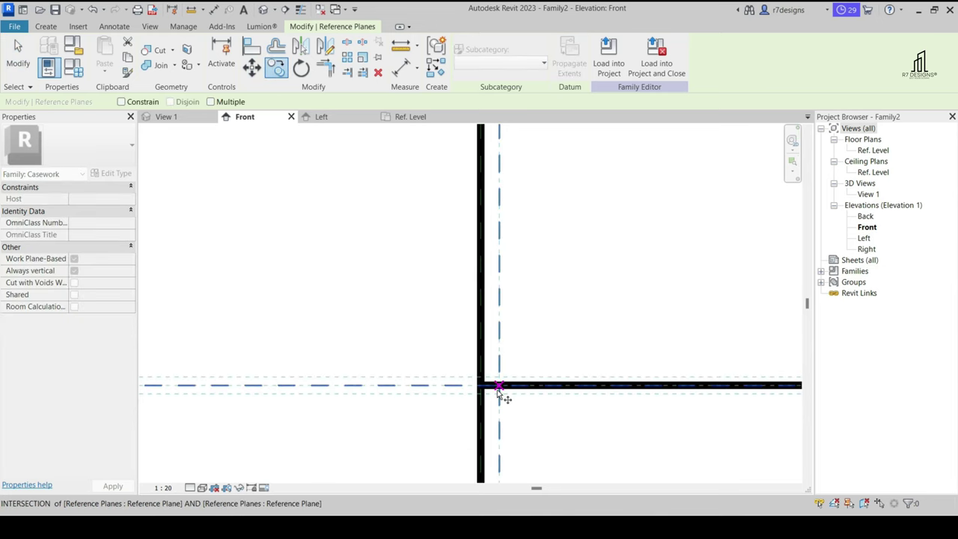
{"action": "left_click", "coordinate": [499, 371]}
{"action": "scroll", "coordinate": [519, 400], "scroll_direction": "down", "scroll_amount": 3}
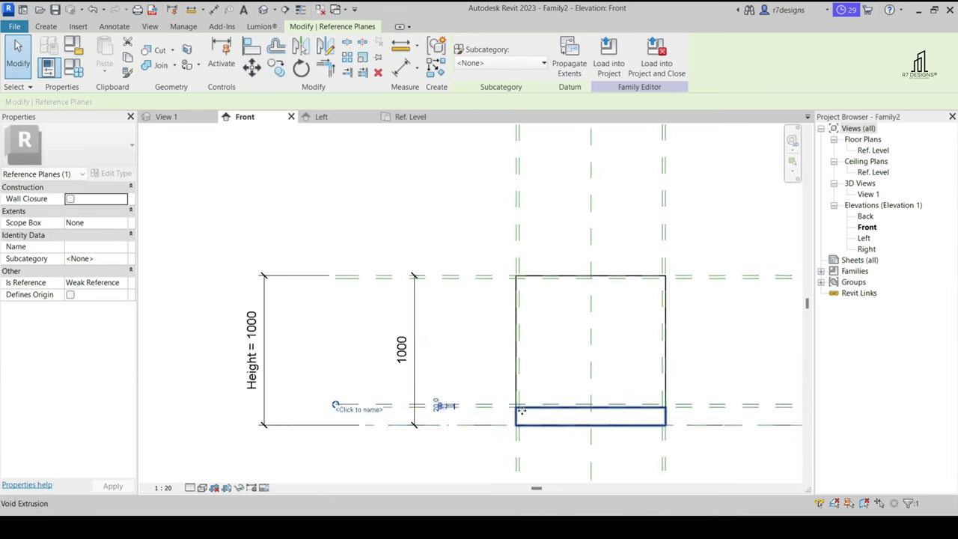
{"action": "scroll", "coordinate": [445, 342], "scroll_direction": "down", "scroll_amount": 1}
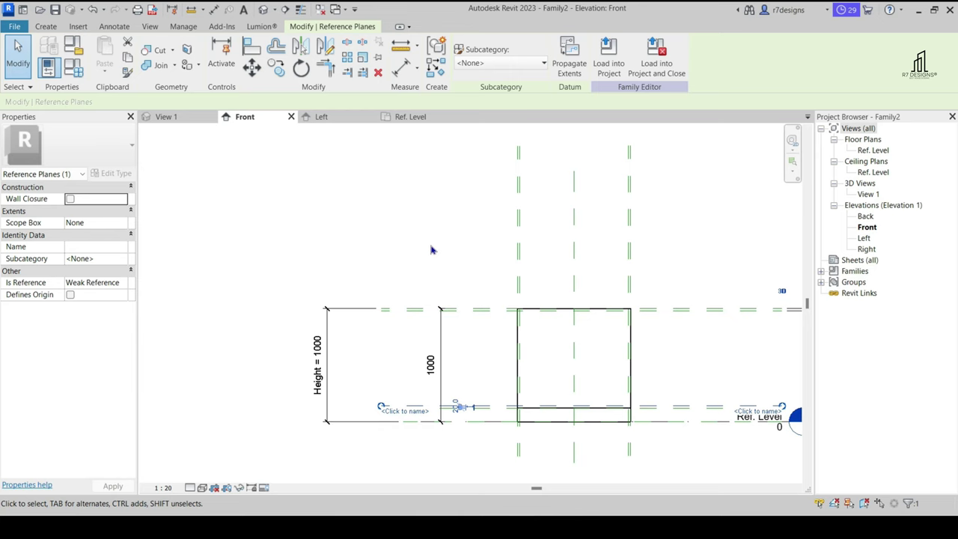
{"action": "key", "text": "Escape"}
Abandon the 880/120 dimension and delete the extra unlabelled 1000 dimension
{"action": "key", "text": "d"}
{"action": "key", "text": "i"}
{"action": "scroll", "coordinate": [430, 419], "scroll_direction": "up", "scroll_amount": 2}
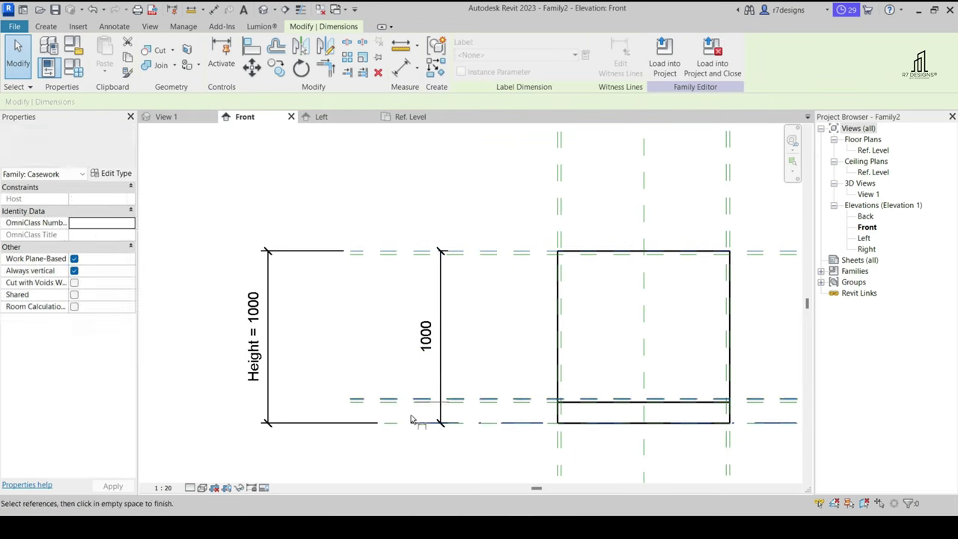
{"action": "left_click", "coordinate": [457, 411]}
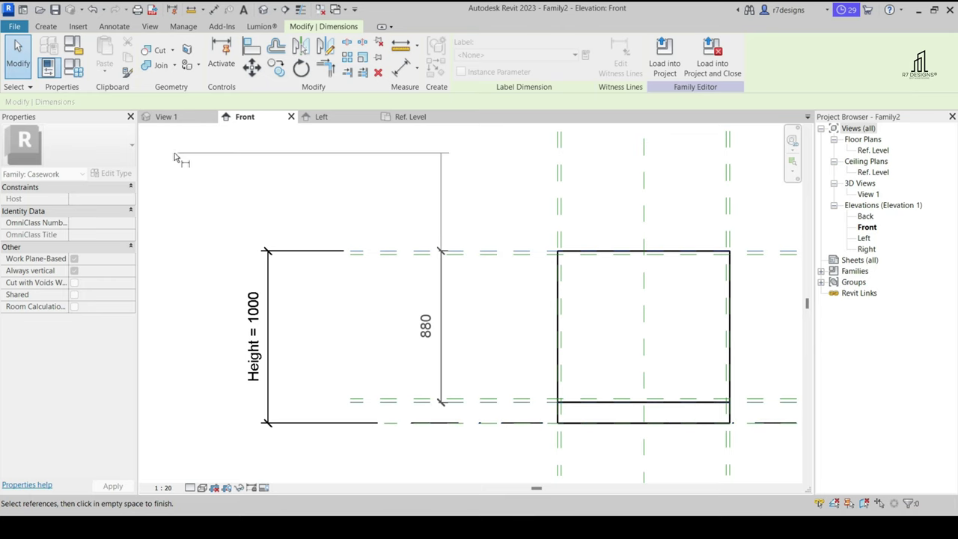
{"action": "key", "text": "Escape"}
{"action": "key", "text": "Escape"}
{"action": "left_click", "coordinate": [450, 371]}
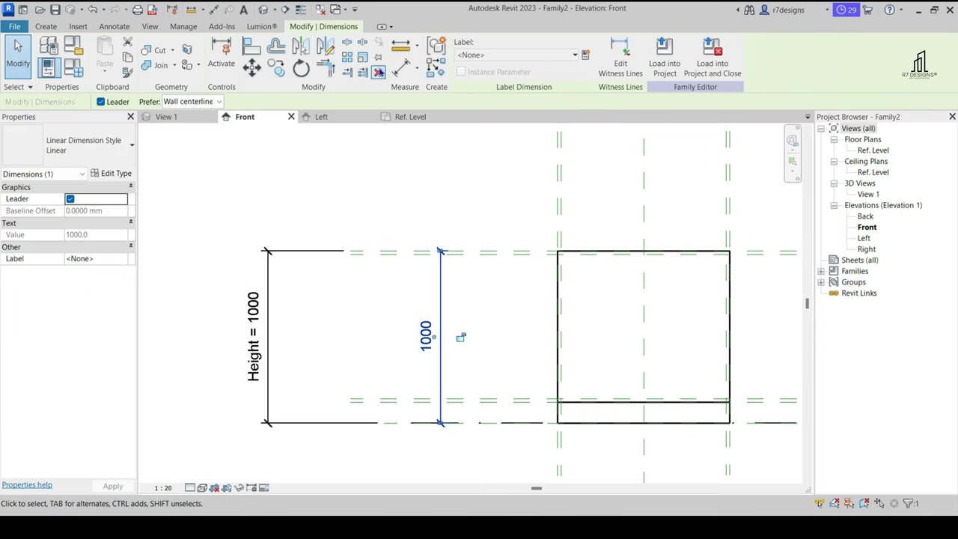
{"action": "key", "text": "Delete"}
{"action": "scroll", "coordinate": [460, 338], "scroll_direction": "down", "scroll_amount": 2}
{"action": "scroll", "coordinate": [428, 284], "scroll_direction": "up", "scroll_amount": 2}
Add a horizontal reference plane midway up the cabinet height
{"action": "left_click", "coordinate": [47, 26]}
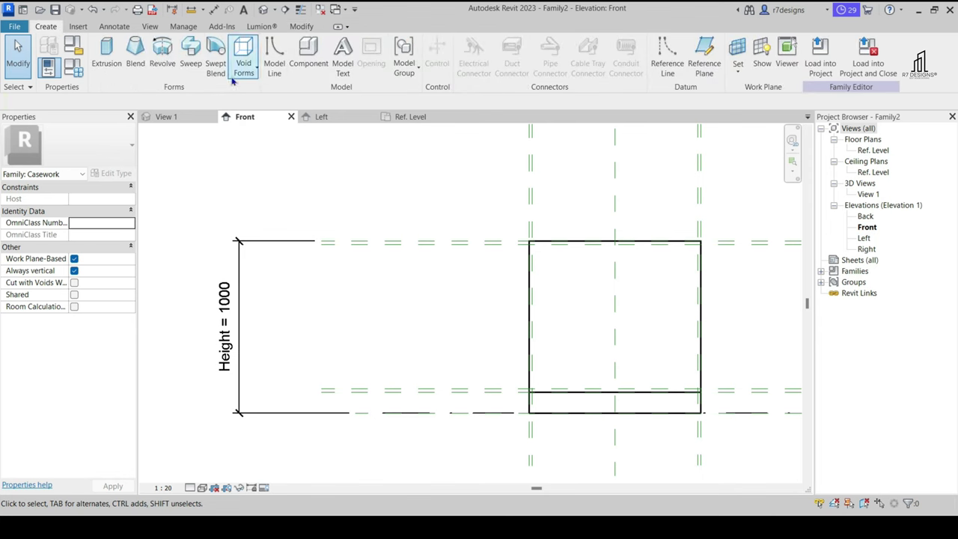
{"action": "left_click", "coordinate": [704, 60]}
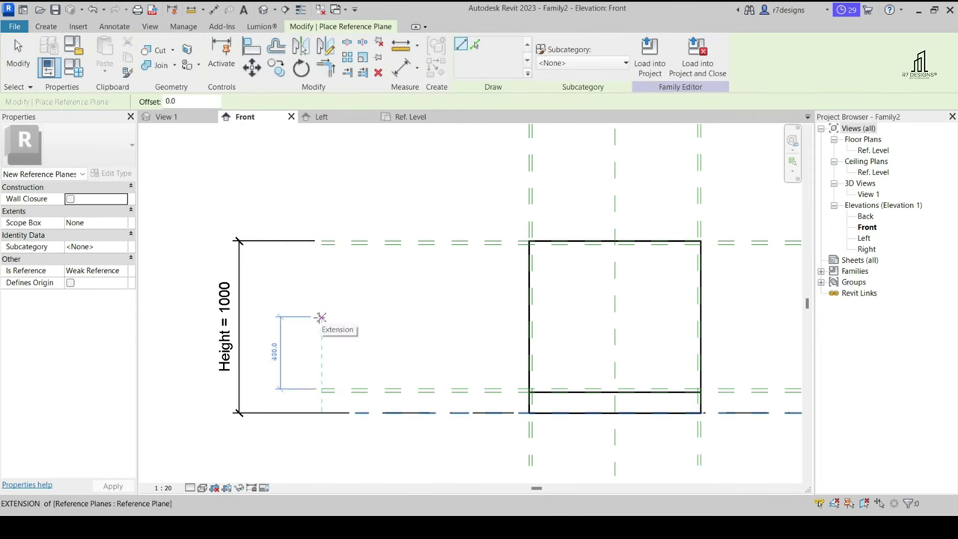
{"action": "scroll", "coordinate": [321, 317], "scroll_direction": "down", "scroll_amount": 3}
{"action": "left_click", "coordinate": [590, 314]}
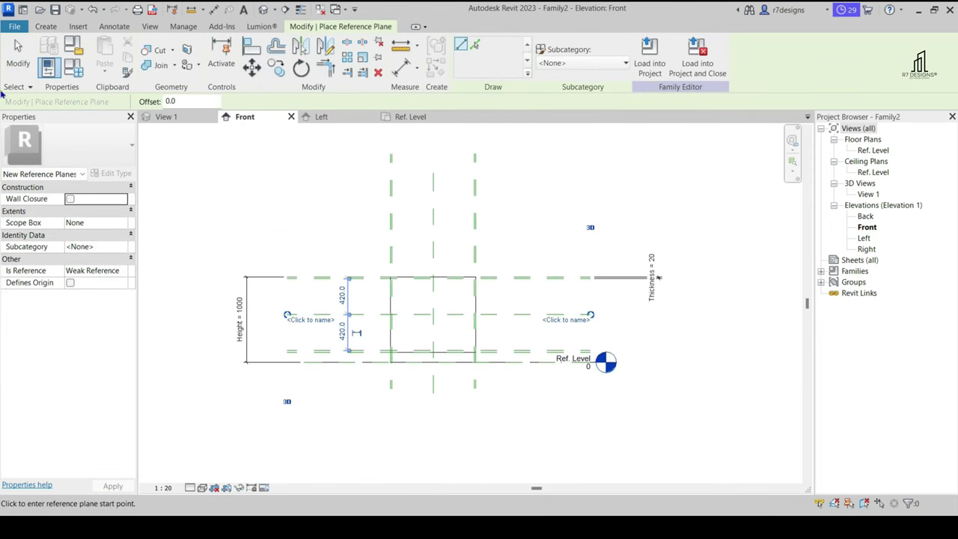
{"action": "key", "text": "Escape"}
{"action": "scroll", "coordinate": [306, 325], "scroll_direction": "up", "scroll_amount": 4}
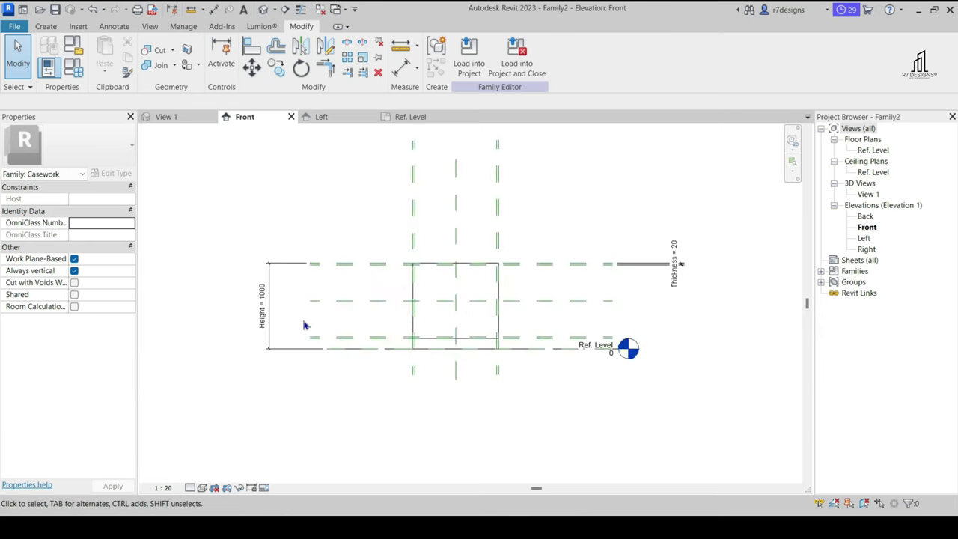
Dimension the bottom, middle and top planes (420/440) and make the segments EQ
{"action": "left_click", "coordinate": [400, 69]}
{"action": "left_click", "coordinate": [314, 368]}
{"action": "left_click", "coordinate": [342, 282]}
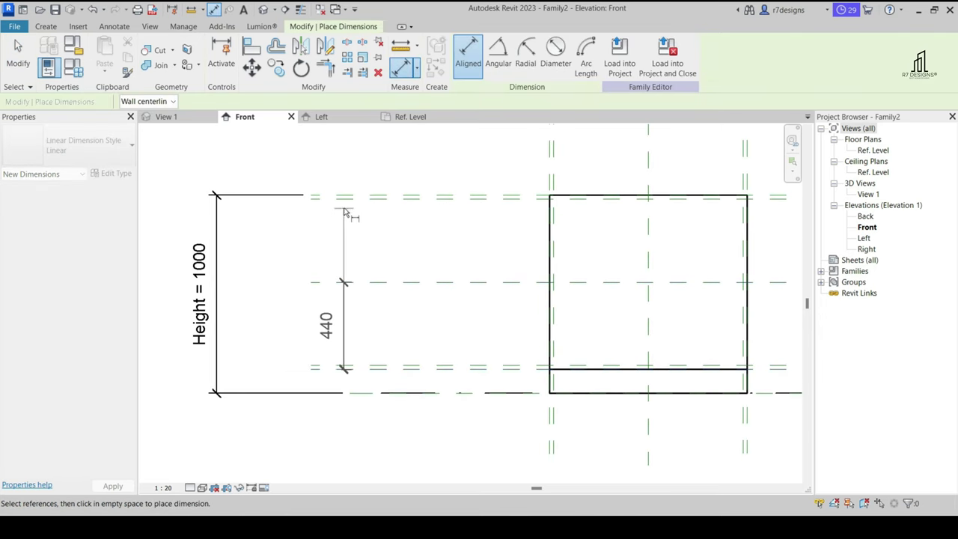
{"action": "left_click", "coordinate": [345, 199]}
{"action": "left_click", "coordinate": [364, 262]}
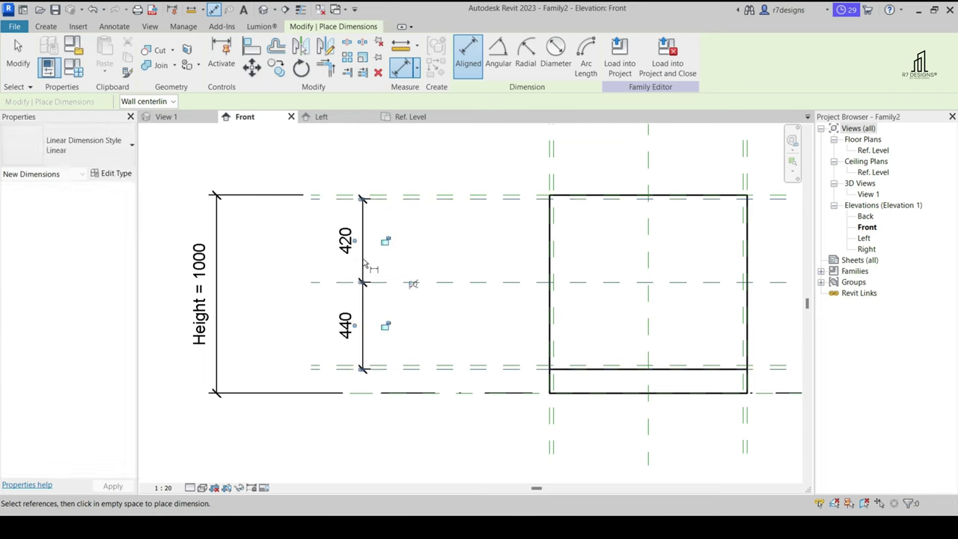
{"action": "left_click", "coordinate": [413, 284]}
{"action": "key", "text": "Escape"}
{"action": "key", "text": "Escape"}
{"action": "scroll", "coordinate": [384, 278], "scroll_direction": "down", "scroll_amount": 1}
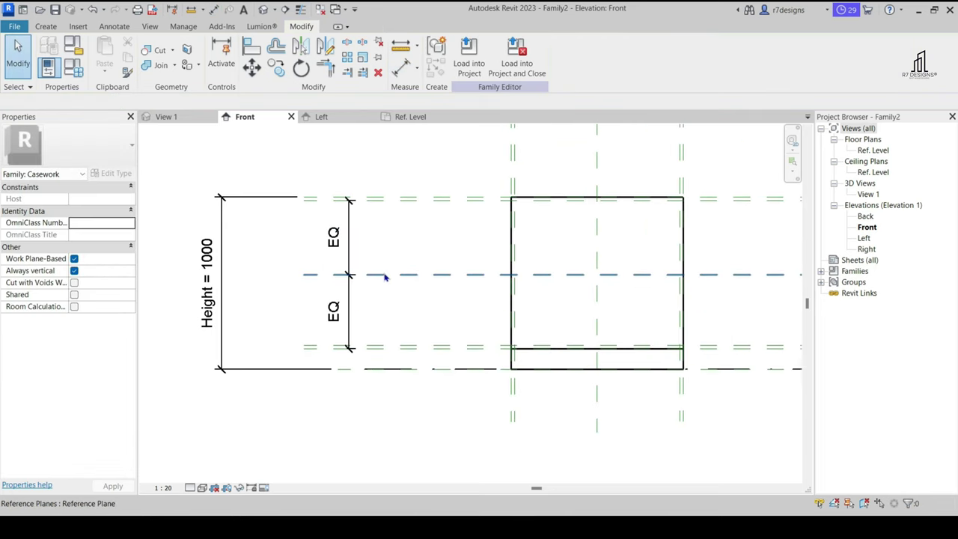
{"action": "scroll", "coordinate": [384, 278], "scroll_direction": "up", "scroll_amount": 2}
Draw another horizontal reference plane with the RP command near the middle plane
{"action": "left_click", "coordinate": [46, 26]}
{"action": "key", "text": "r"}
{"action": "key", "text": "p"}
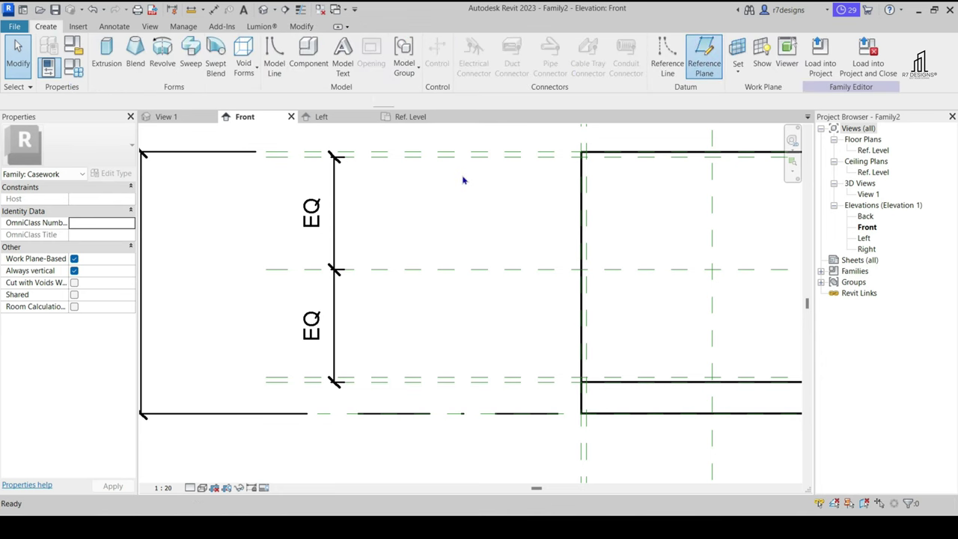
{"action": "left_click", "coordinate": [266, 264]}
{"action": "scroll", "coordinate": [456, 285], "scroll_direction": "down", "scroll_amount": 3}
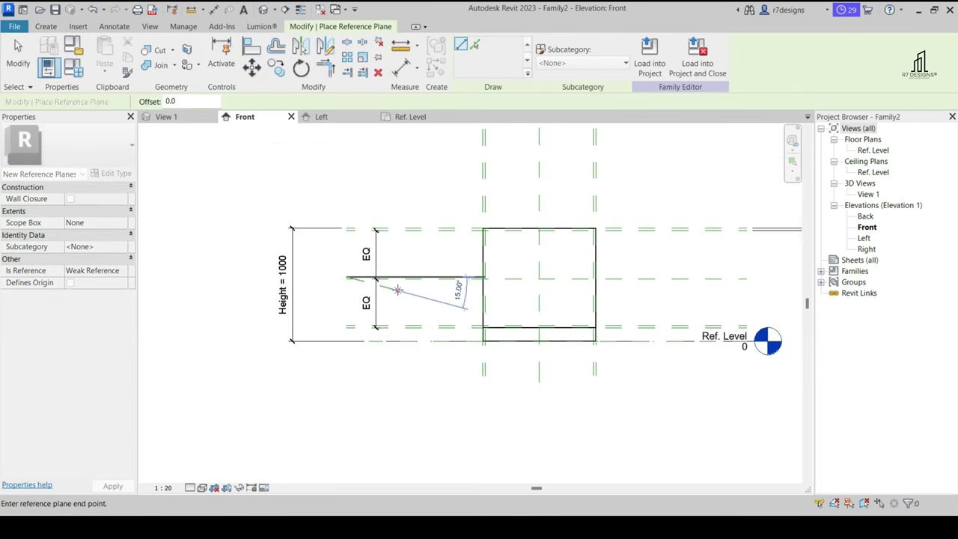
{"action": "scroll", "coordinate": [599, 271], "scroll_direction": "up", "scroll_amount": 2}
{"action": "scroll", "coordinate": [672, 293], "scroll_direction": "up", "scroll_amount": 2}
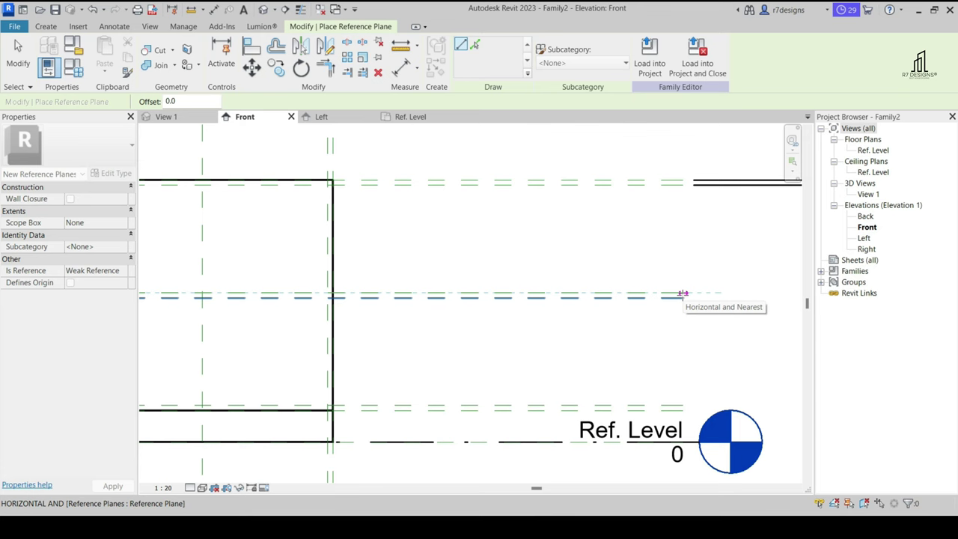
{"action": "left_click", "coordinate": [682, 294]}
{"action": "scroll", "coordinate": [682, 294], "scroll_direction": "down", "scroll_amount": 2}
{"action": "left_click", "coordinate": [14, 63]}
{"action": "scroll", "coordinate": [400, 327], "scroll_direction": "up", "scroll_amount": 3}
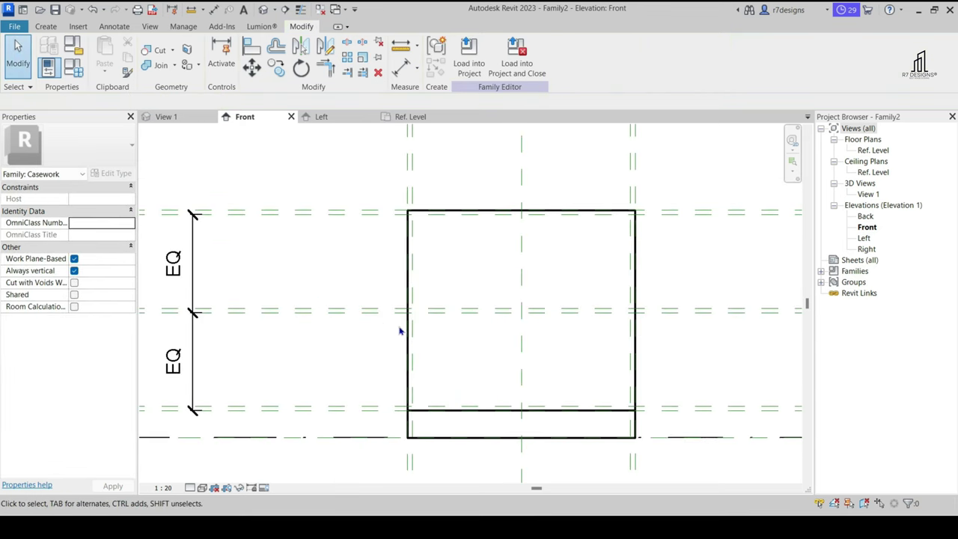
{"action": "scroll", "coordinate": [314, 325], "scroll_direction": "down", "scroll_amount": 2}
Check the temporary dimensions of the new and bottom reference planes
{"action": "left_click", "coordinate": [345, 321]}
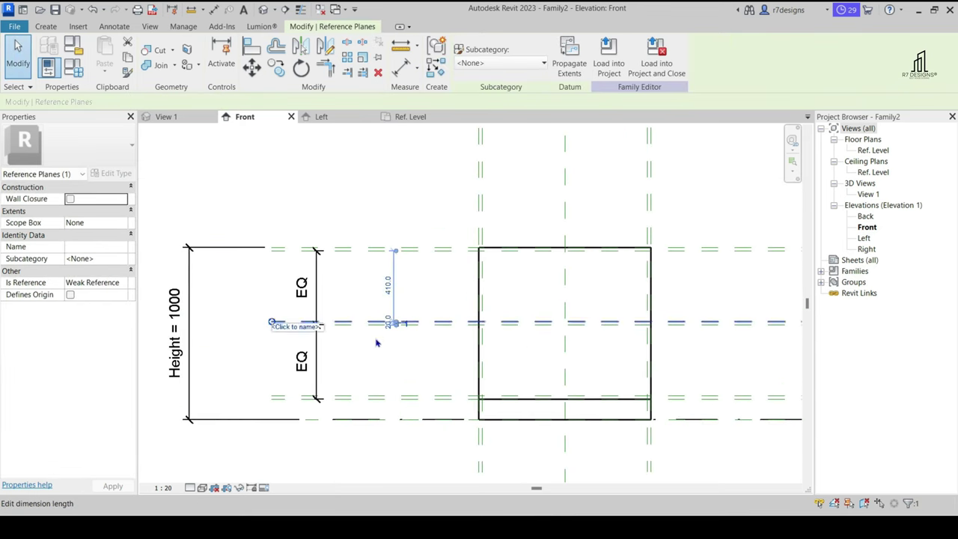
{"action": "left_click", "coordinate": [373, 397]}
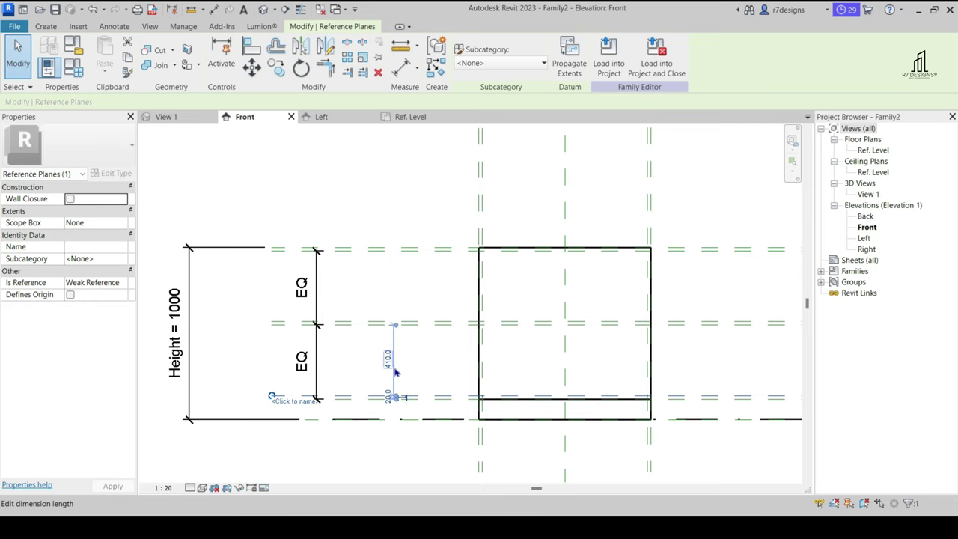
{"action": "left_click", "coordinate": [224, 343]}
{"action": "scroll", "coordinate": [262, 343], "scroll_direction": "down", "scroll_amount": 3}
Place 20 aligned dimensions on the middle and bottom reference plane pairs
{"action": "scroll", "coordinate": [548, 316], "scroll_direction": "up", "scroll_amount": 2}
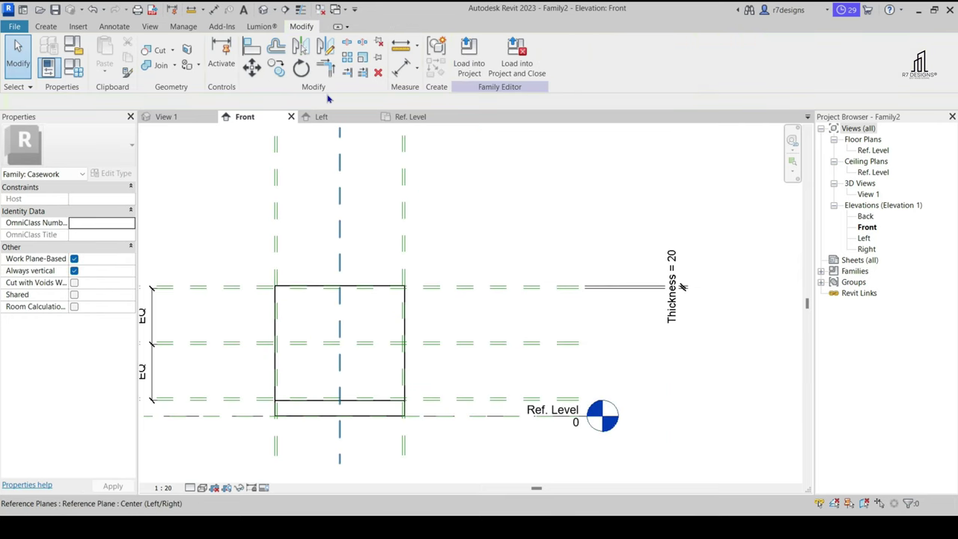
{"action": "left_click", "coordinate": [401, 69]}
{"action": "scroll", "coordinate": [573, 341], "scroll_direction": "up", "scroll_amount": 2}
{"action": "left_click", "coordinate": [581, 359]}
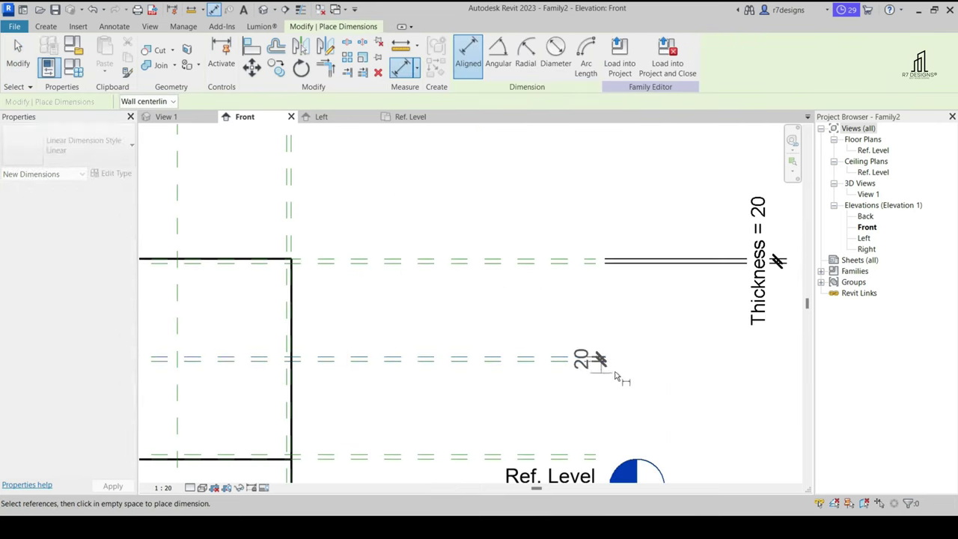
{"action": "scroll", "coordinate": [731, 295], "scroll_direction": "down", "scroll_amount": 2}
{"action": "scroll", "coordinate": [561, 342], "scroll_direction": "up", "scroll_amount": 3}
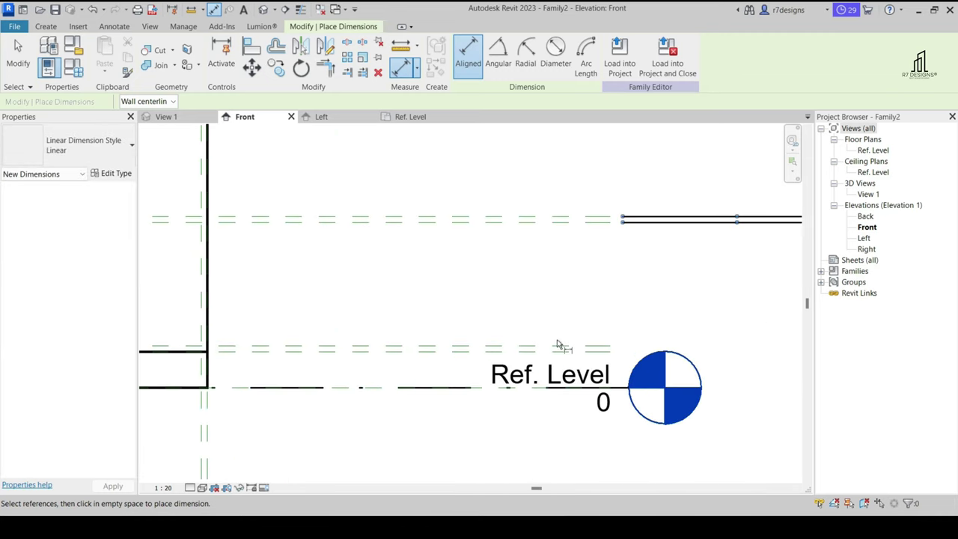
{"action": "scroll", "coordinate": [464, 338], "scroll_direction": "down", "scroll_amount": 3}
{"action": "left_click", "coordinate": [537, 339]}
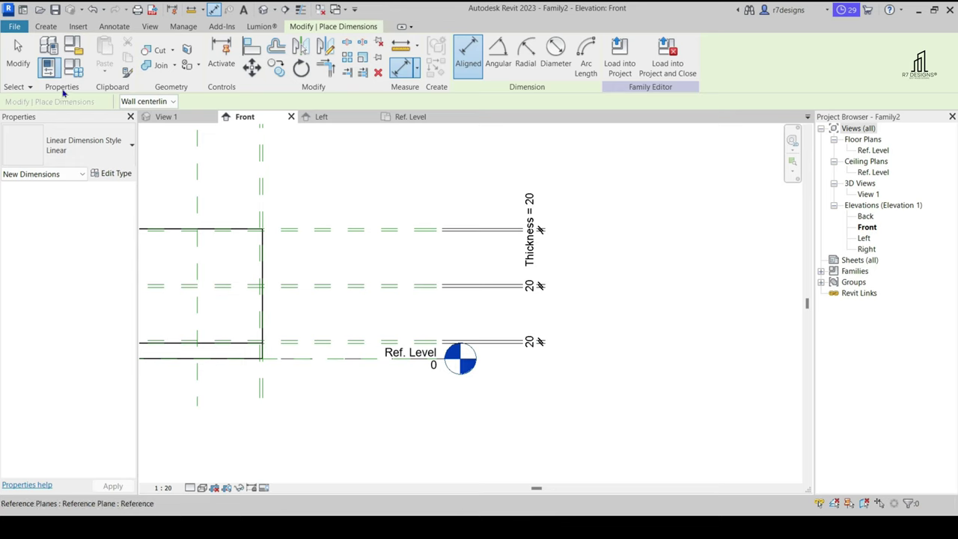
{"action": "left_click", "coordinate": [16, 63]}
Label both new 20 dimensions with the Thickness parameter
{"action": "left_click_drag", "start_coordinate": [583, 361], "coordinate": [542, 274]}
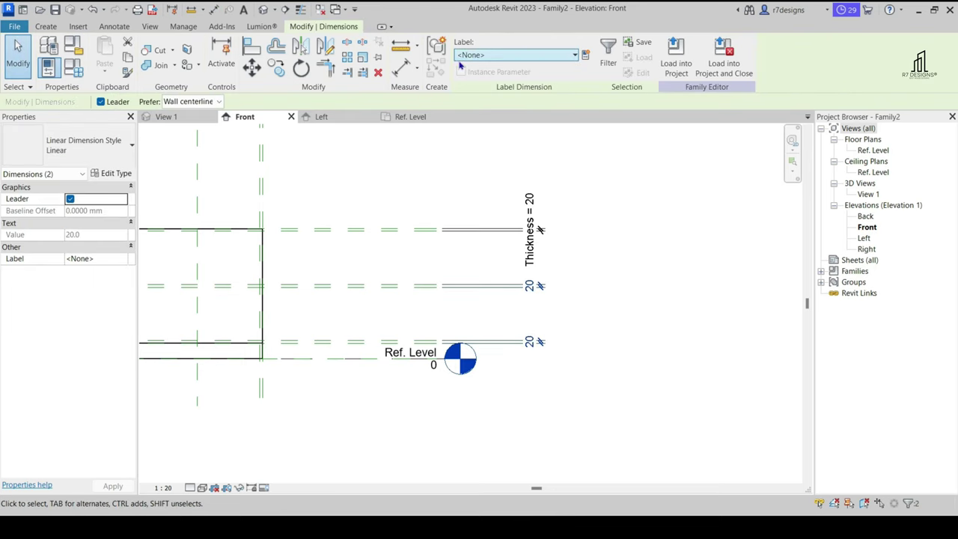
{"action": "left_click", "coordinate": [516, 55]}
{"action": "left_click", "coordinate": [481, 143]}
{"action": "left_click", "coordinate": [638, 306]}
{"action": "scroll", "coordinate": [558, 326], "scroll_direction": "down", "scroll_amount": 3}
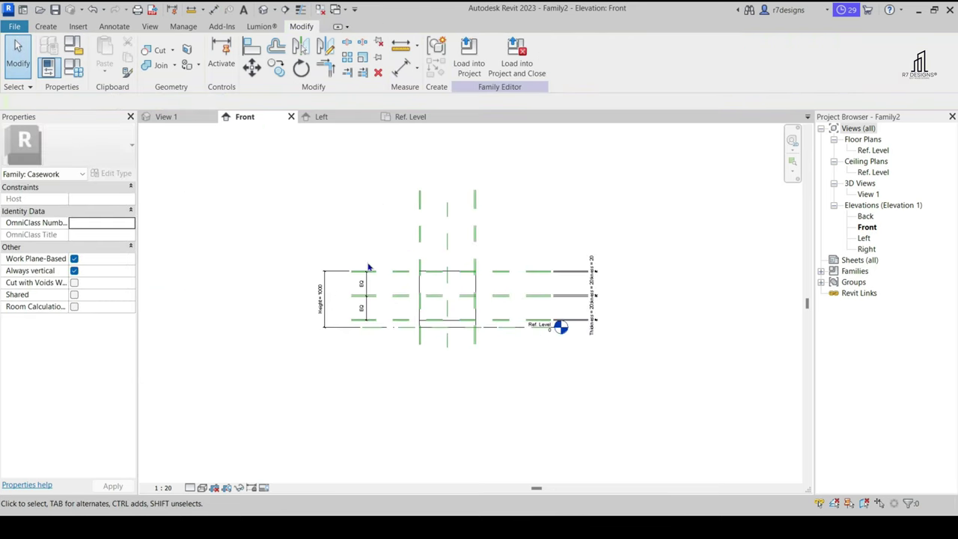
{"action": "scroll", "coordinate": [441, 349], "scroll_direction": "up", "scroll_amount": 2}
{"action": "scroll", "coordinate": [442, 349], "scroll_direction": "up", "scroll_amount": 2}
{"action": "scroll", "coordinate": [441, 344], "scroll_direction": "up", "scroll_amount": 2}
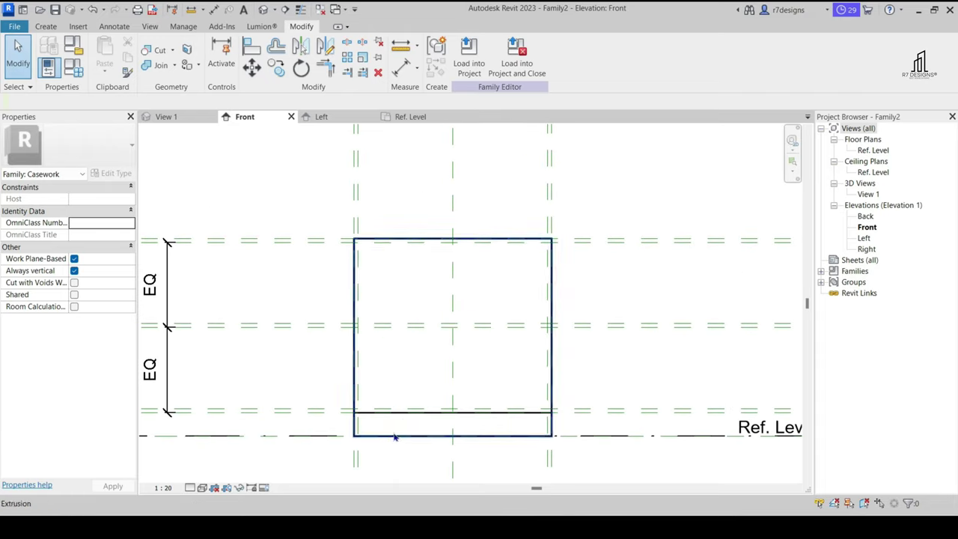
{"action": "scroll", "coordinate": [441, 335], "scroll_direction": "down", "scroll_amount": 2}
{"action": "scroll", "coordinate": [440, 336], "scroll_direction": "up", "scroll_amount": 1}
{"action": "scroll", "coordinate": [418, 344], "scroll_direction": "down", "scroll_amount": 1}
{"action": "scroll", "coordinate": [424, 364], "scroll_direction": "up", "scroll_amount": 1}
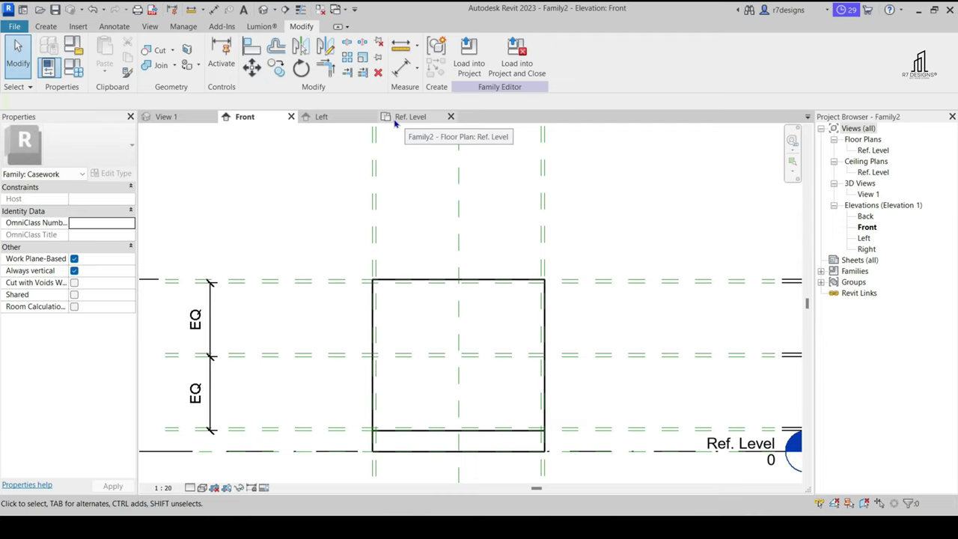
In the Ref. Level plan, draw a thin void-extrusion rectangle along the cabinet's front edge
{"action": "left_click", "coordinate": [395, 123]}
{"action": "scroll", "coordinate": [370, 296], "scroll_direction": "down", "scroll_amount": 3}
{"action": "scroll", "coordinate": [364, 310], "scroll_direction": "up", "scroll_amount": 5}
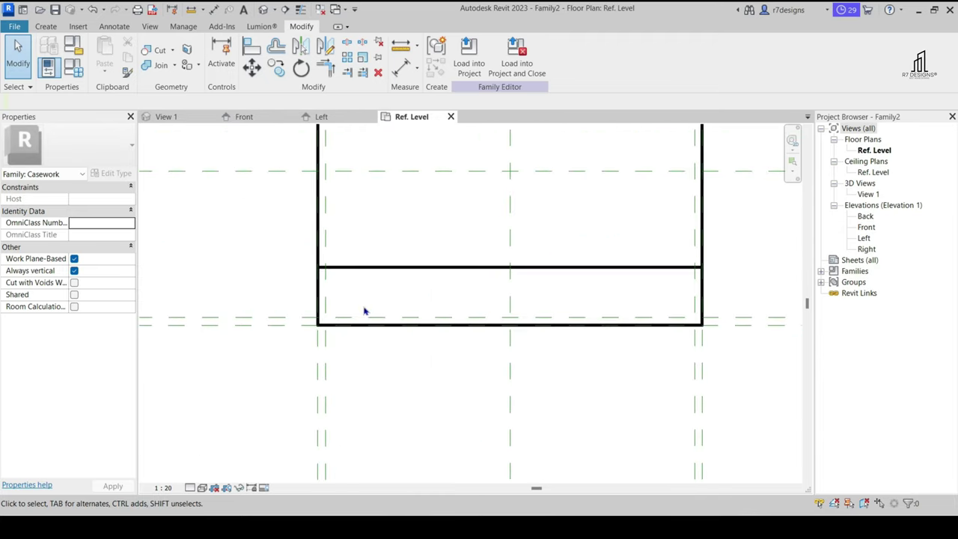
{"action": "scroll", "coordinate": [323, 317], "scroll_direction": "up", "scroll_amount": 2}
{"action": "scroll", "coordinate": [323, 317], "scroll_direction": "up", "scroll_amount": 2}
{"action": "scroll", "coordinate": [197, 246], "scroll_direction": "down", "scroll_amount": 2}
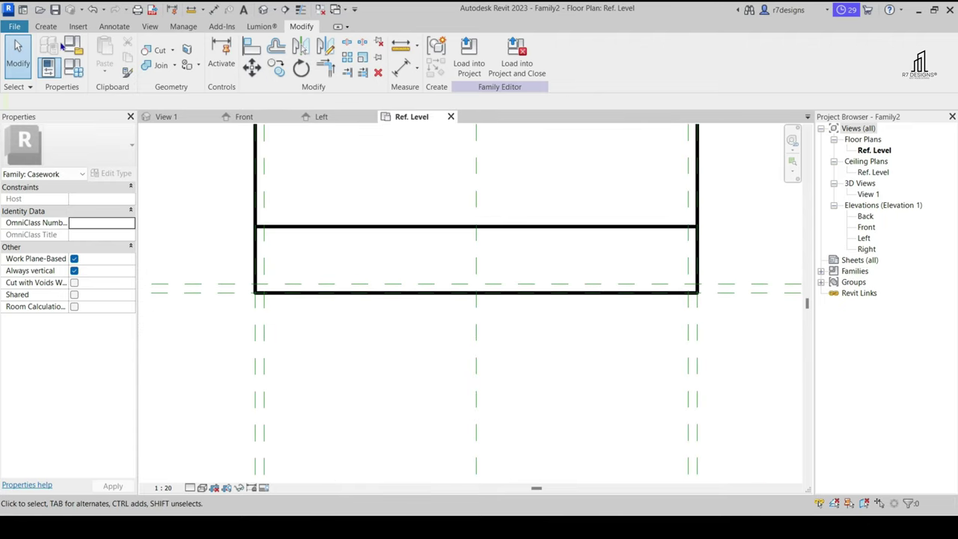
{"action": "left_click", "coordinate": [45, 27]}
{"action": "left_click", "coordinate": [251, 77]}
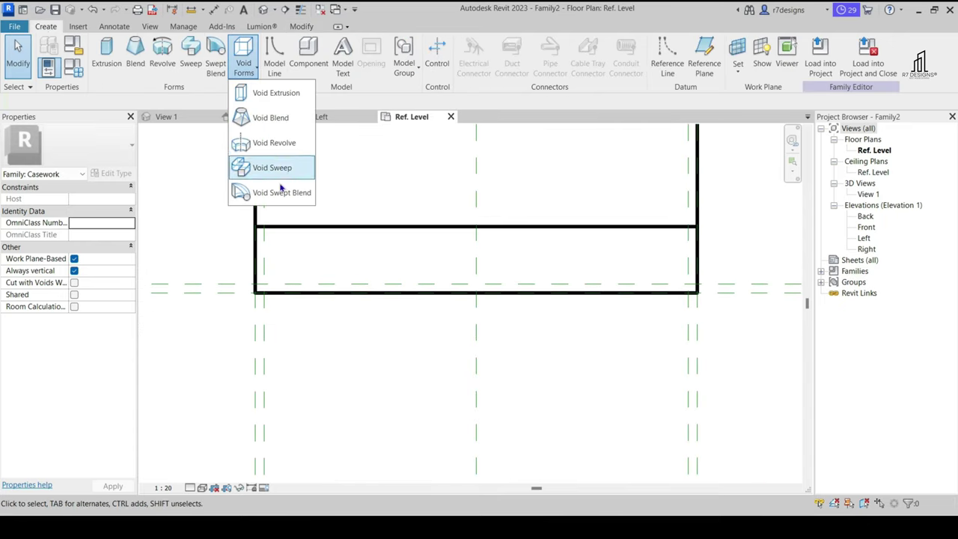
{"action": "left_click", "coordinate": [263, 93]}
{"action": "scroll", "coordinate": [254, 288], "scroll_direction": "up", "scroll_amount": 3}
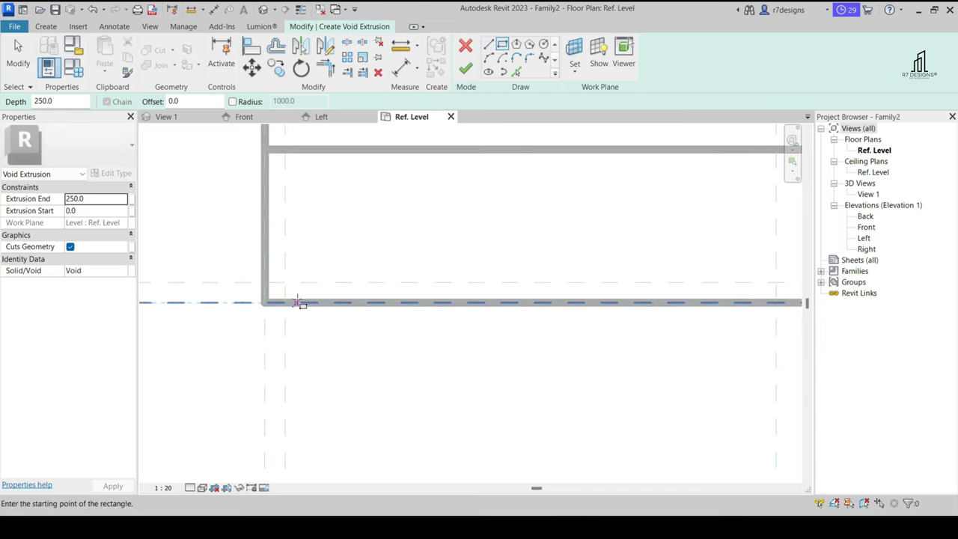
{"action": "left_click", "coordinate": [282, 280]}
{"action": "scroll", "coordinate": [234, 284], "scroll_direction": "down", "scroll_amount": 2}
{"action": "scroll", "coordinate": [419, 284], "scroll_direction": "down", "scroll_amount": 1}
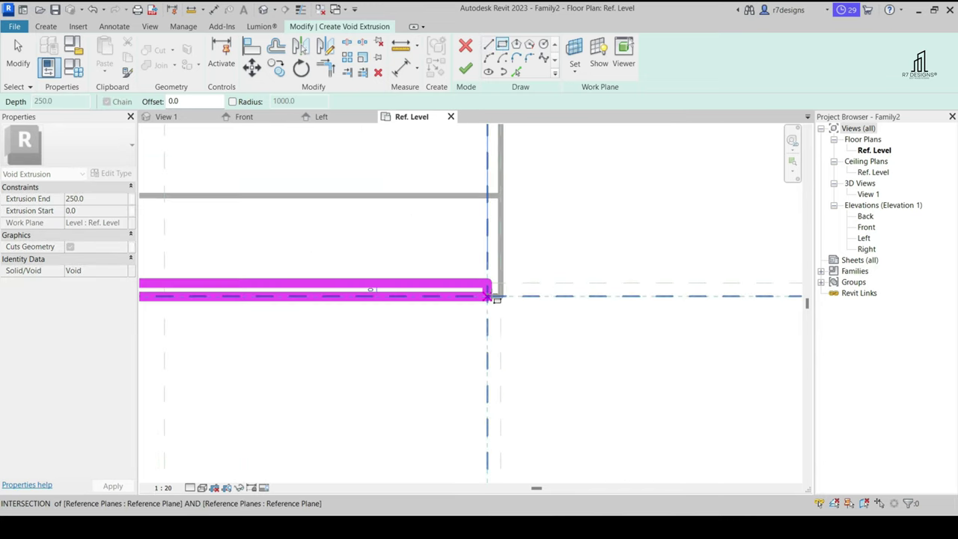
{"action": "left_click", "coordinate": [492, 293]}
Align and lock the void sketch to the reference plane and finish the 250-deep void extrusion
{"action": "scroll", "coordinate": [471, 307], "scroll_direction": "down", "scroll_amount": 1}
{"action": "scroll", "coordinate": [471, 300], "scroll_direction": "up", "scroll_amount": 3}
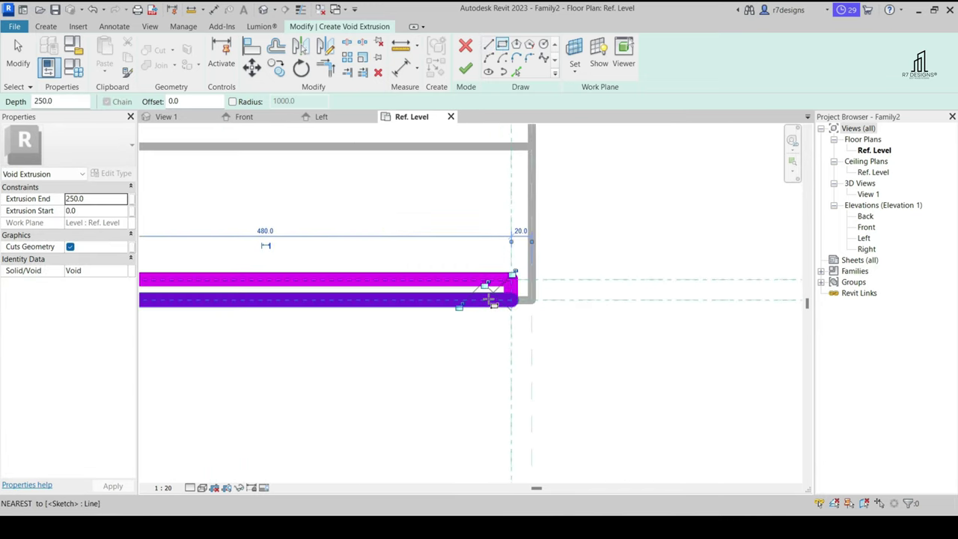
{"action": "scroll", "coordinate": [489, 288], "scroll_direction": "up", "scroll_amount": 3}
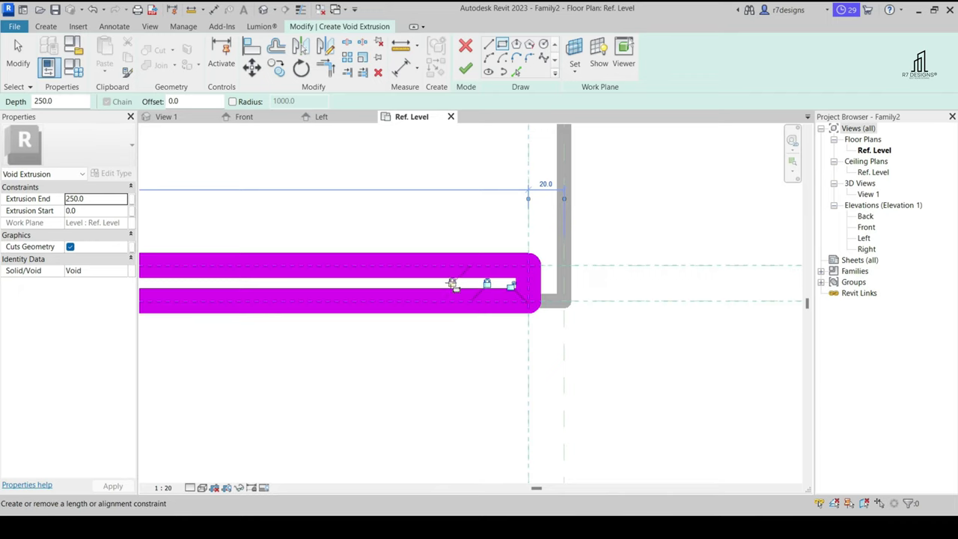
{"action": "scroll", "coordinate": [584, 331], "scroll_direction": "down", "scroll_amount": 5}
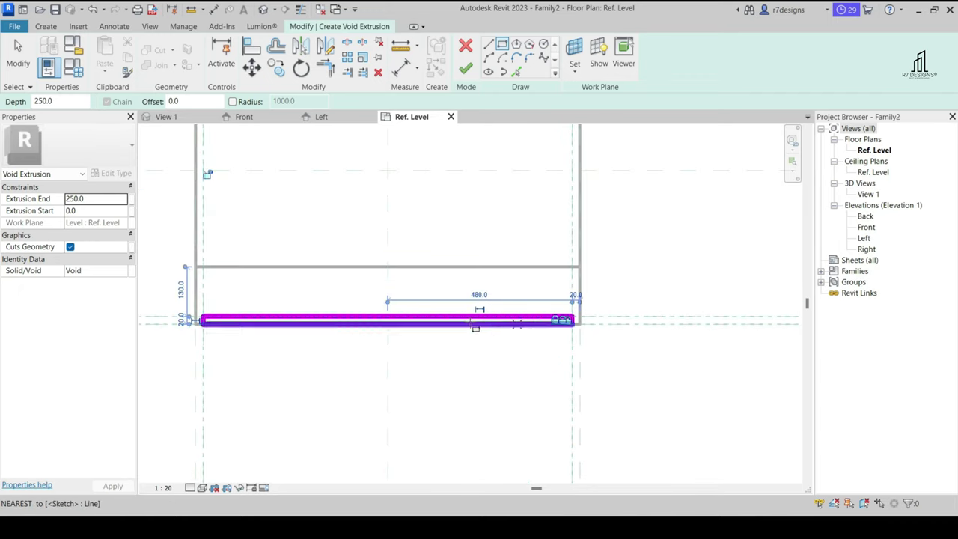
{"action": "left_click", "coordinate": [209, 171]}
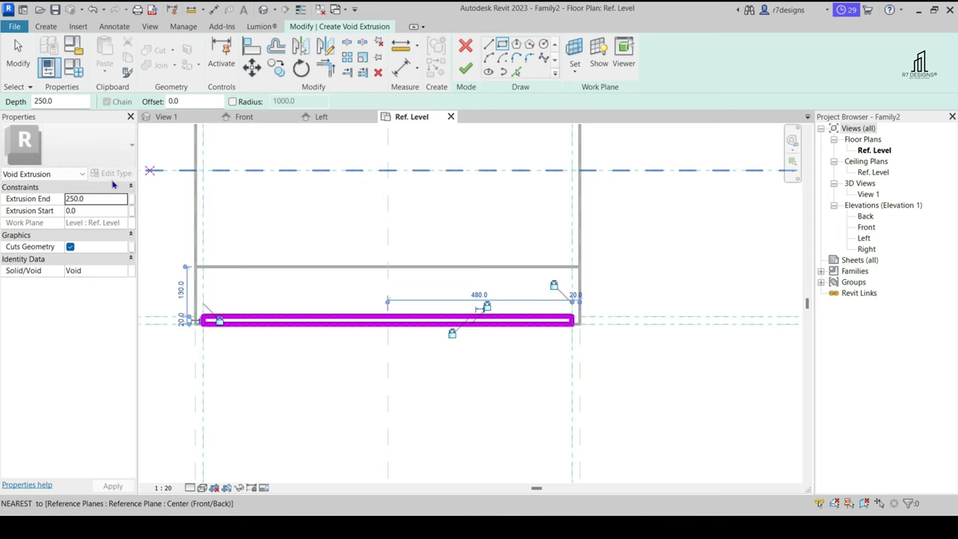
{"action": "left_click", "coordinate": [10, 69]}
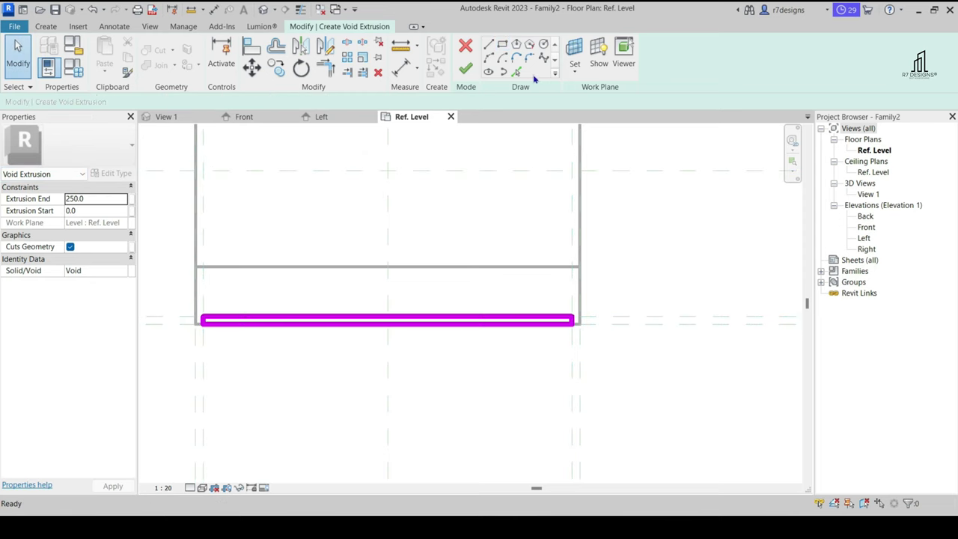
{"action": "left_click", "coordinate": [463, 69]}
In Front elevation, stretch the front void up to the top plane and down to the lower plane
{"action": "left_click", "coordinate": [244, 122]}
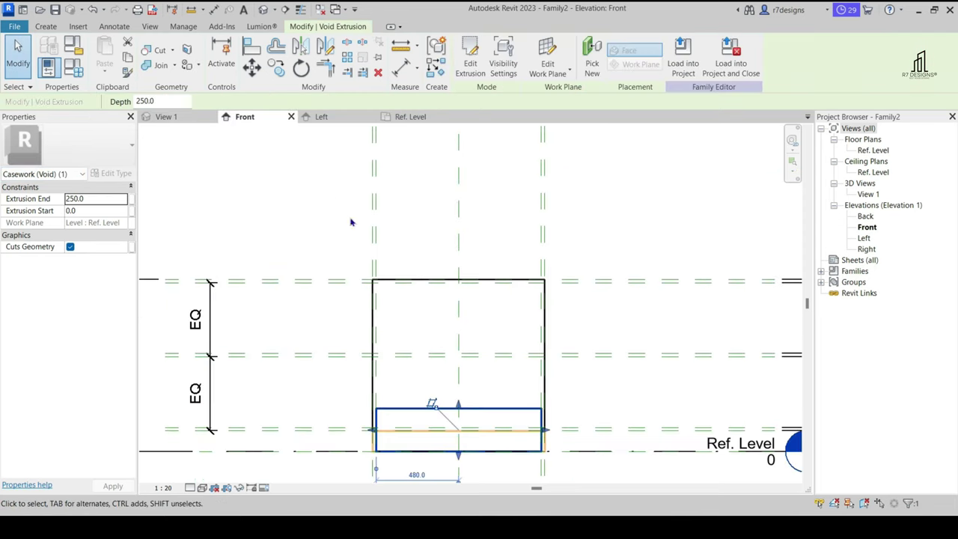
{"action": "scroll", "coordinate": [458, 351], "scroll_direction": "up", "scroll_amount": 2}
{"action": "left_click_drag", "start_coordinate": [458, 349], "coordinate": [459, 157]}
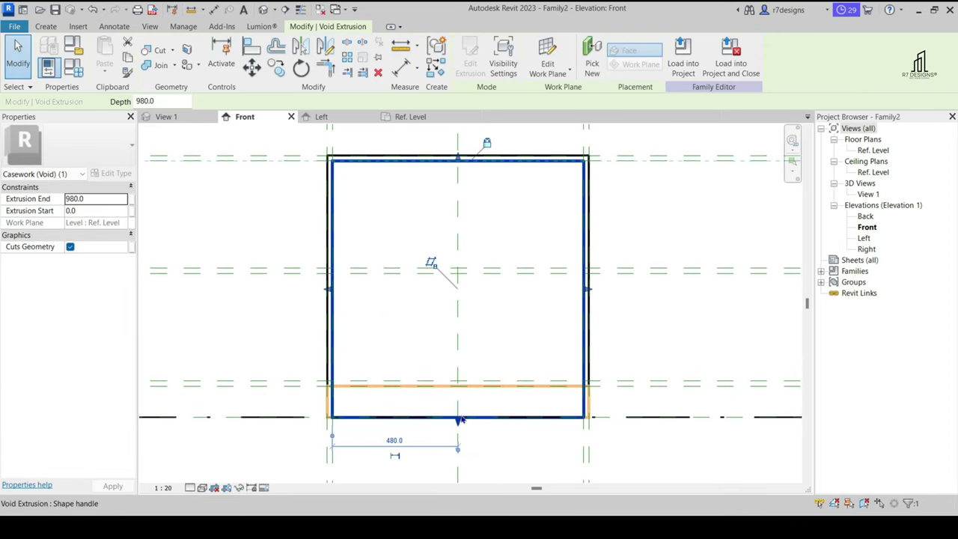
{"action": "left_click_drag", "start_coordinate": [460, 420], "coordinate": [458, 386]}
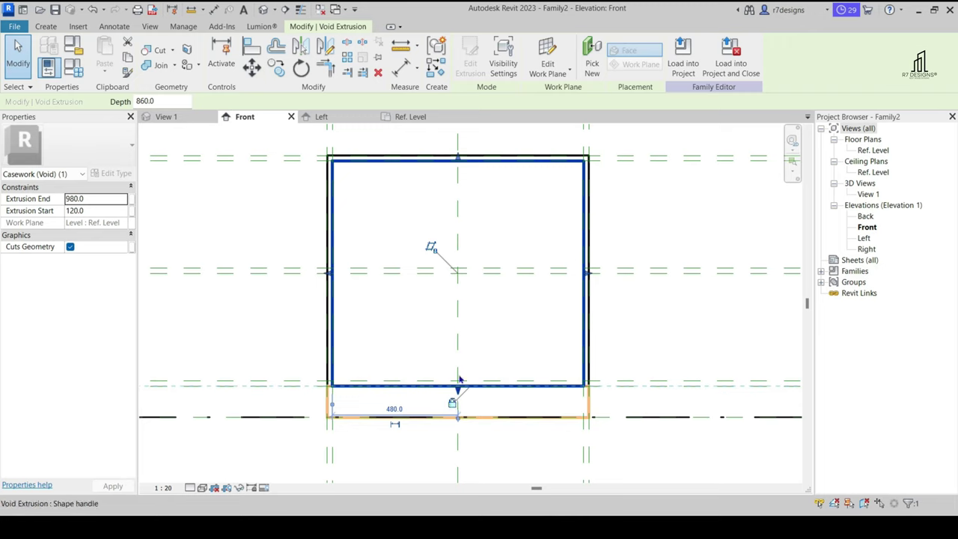
{"action": "left_click", "coordinate": [480, 225]}
Orbit the 3D view to a front-right corner and inspect the void extrusion
{"action": "left_click", "coordinate": [166, 117]}
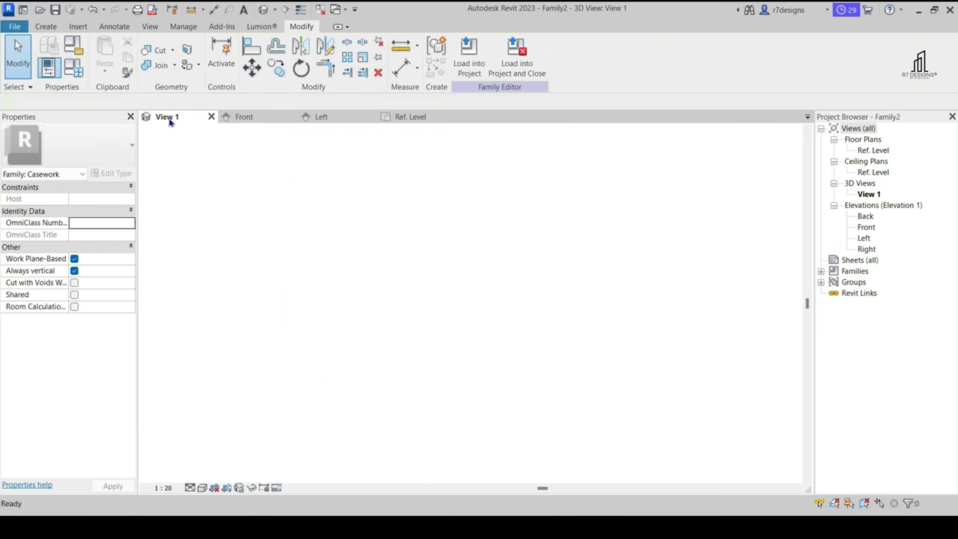
{"action": "scroll", "coordinate": [401, 249], "scroll_direction": "down", "scroll_amount": 3}
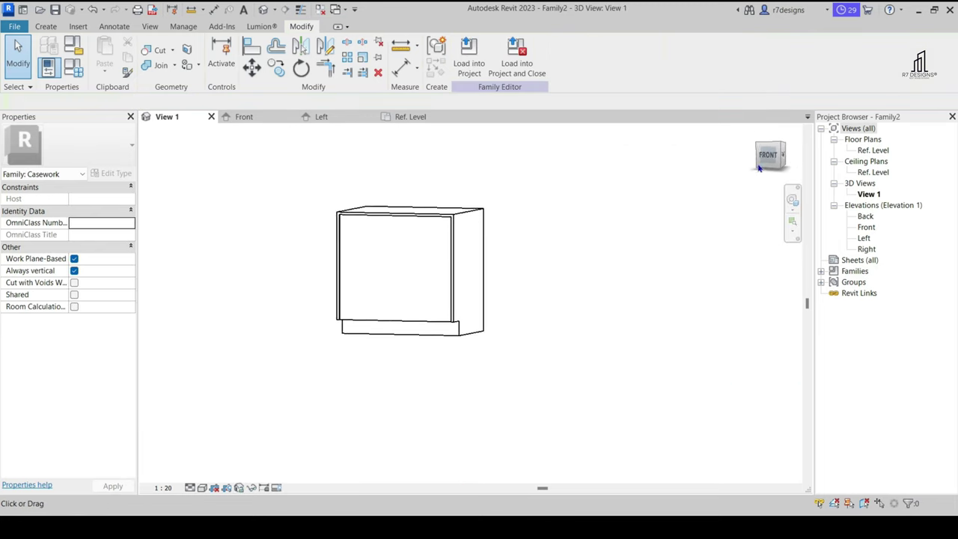
{"action": "left_click_drag", "start_coordinate": [768, 164], "coordinate": [744, 175]}
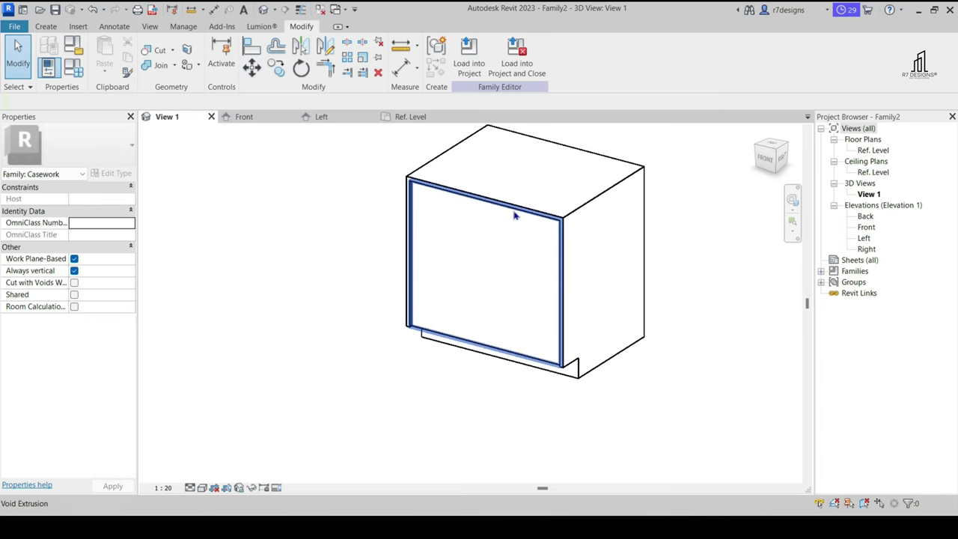
{"action": "scroll", "coordinate": [470, 239], "scroll_direction": "up", "scroll_amount": 2}
{"action": "scroll", "coordinate": [449, 202], "scroll_direction": "up", "scroll_amount": 2}
{"action": "left_click", "coordinate": [441, 176]}
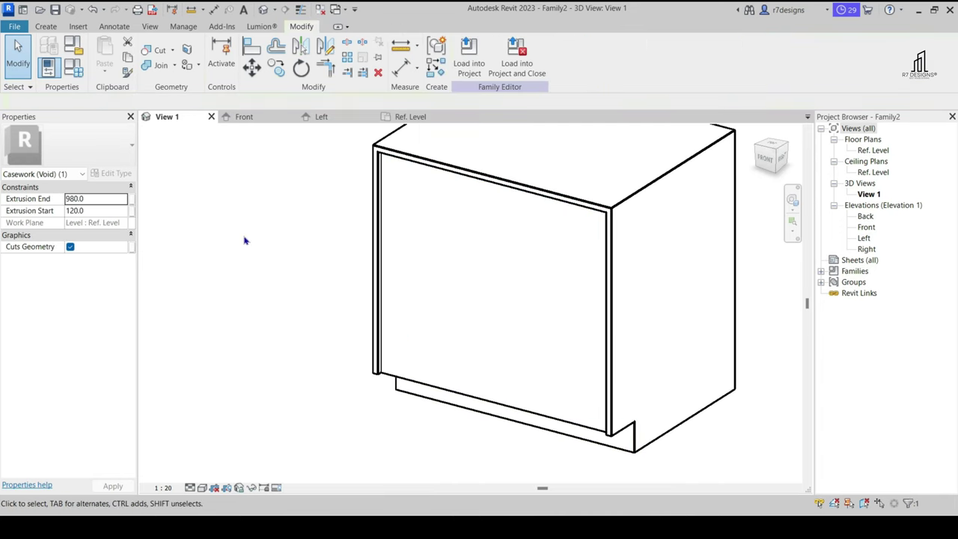
{"action": "left_click", "coordinate": [244, 239]}
{"action": "scroll", "coordinate": [304, 333], "scroll_direction": "down", "scroll_amount": 2}
{"action": "left_click", "coordinate": [400, 366]}
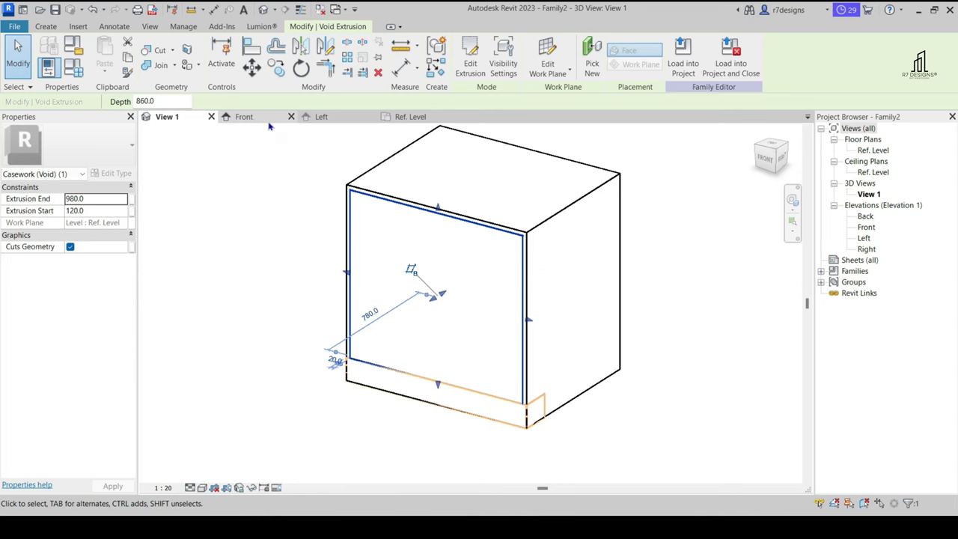
Raise the void's bottom to start at 140 in Front elevation, then recheck the cabinet in 3D
{"action": "left_click", "coordinate": [244, 117]}
{"action": "scroll", "coordinate": [451, 400], "scroll_direction": "up", "scroll_amount": 2}
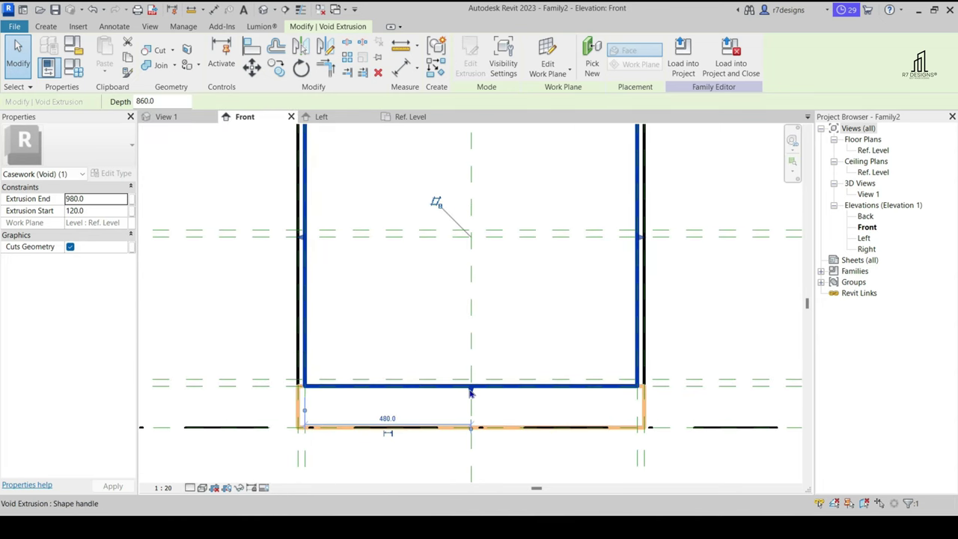
{"action": "left_click_drag", "start_coordinate": [470, 390], "coordinate": [470, 381]}
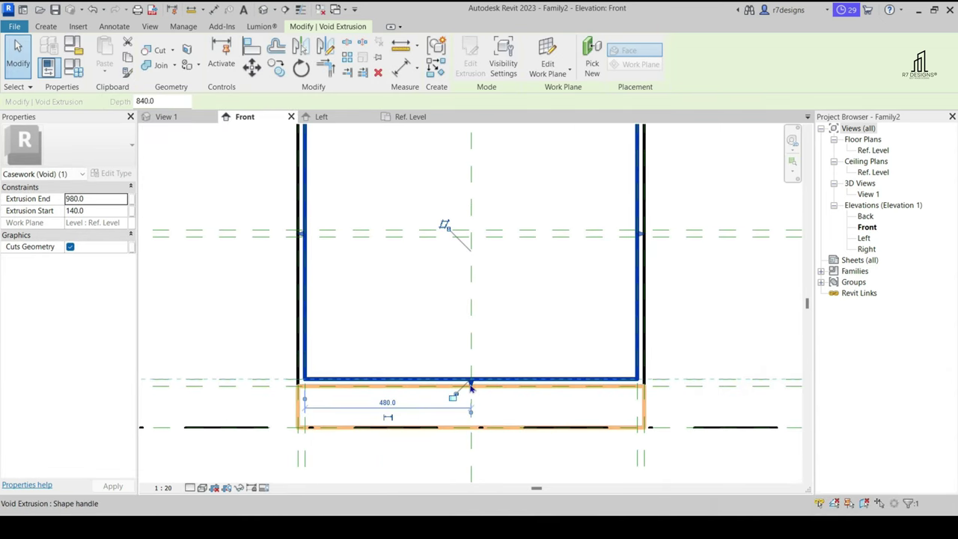
{"action": "left_click", "coordinate": [467, 387]}
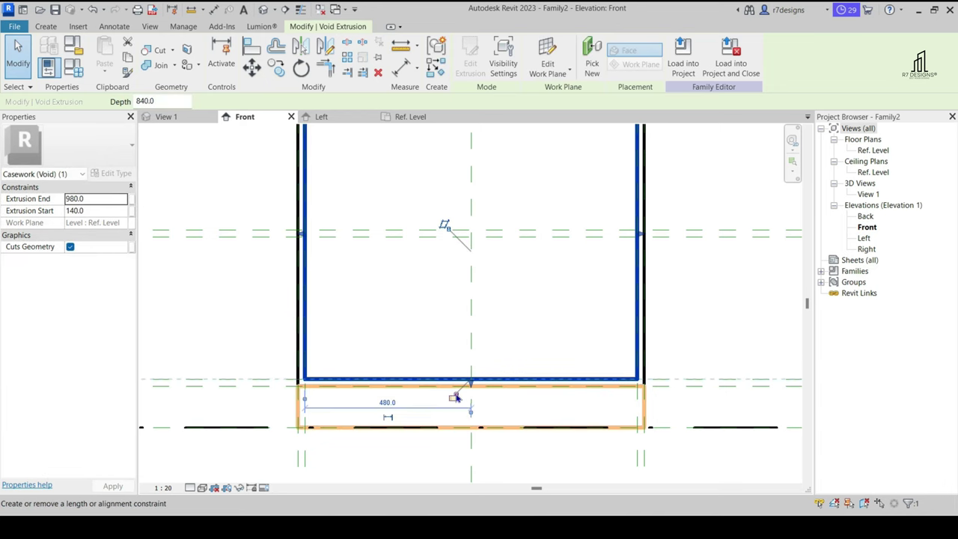
{"action": "left_click", "coordinate": [528, 283]}
{"action": "left_click", "coordinate": [166, 117]}
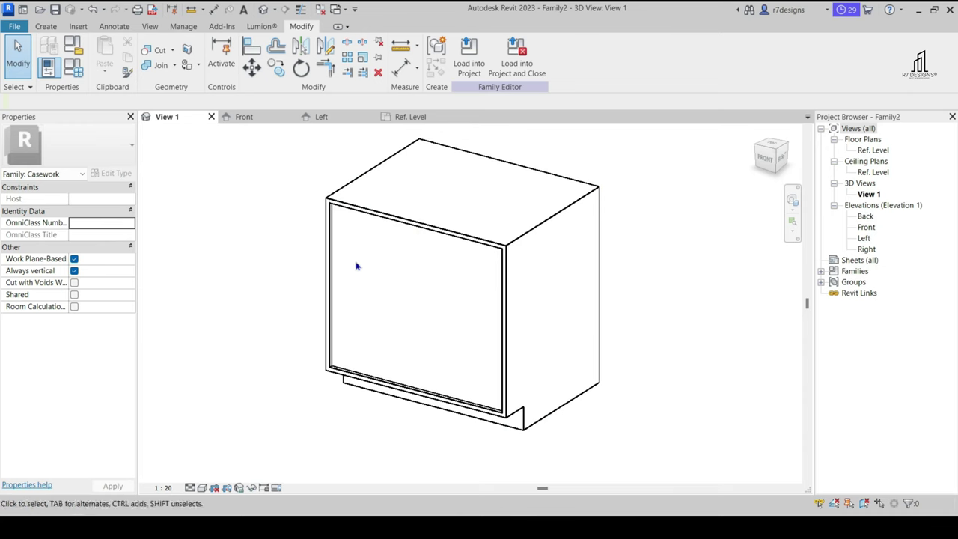
{"action": "left_click", "coordinate": [247, 116]}
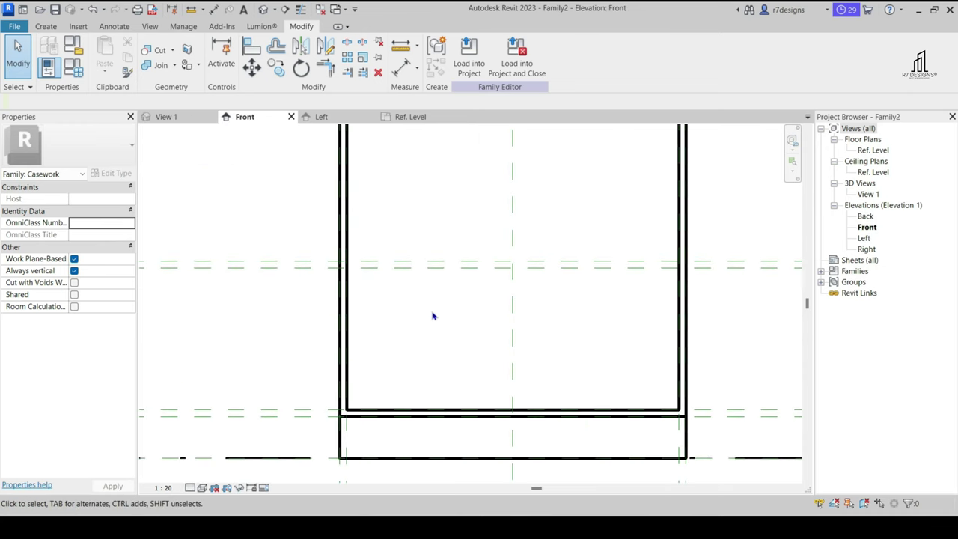
{"action": "left_click", "coordinate": [54, 27]}
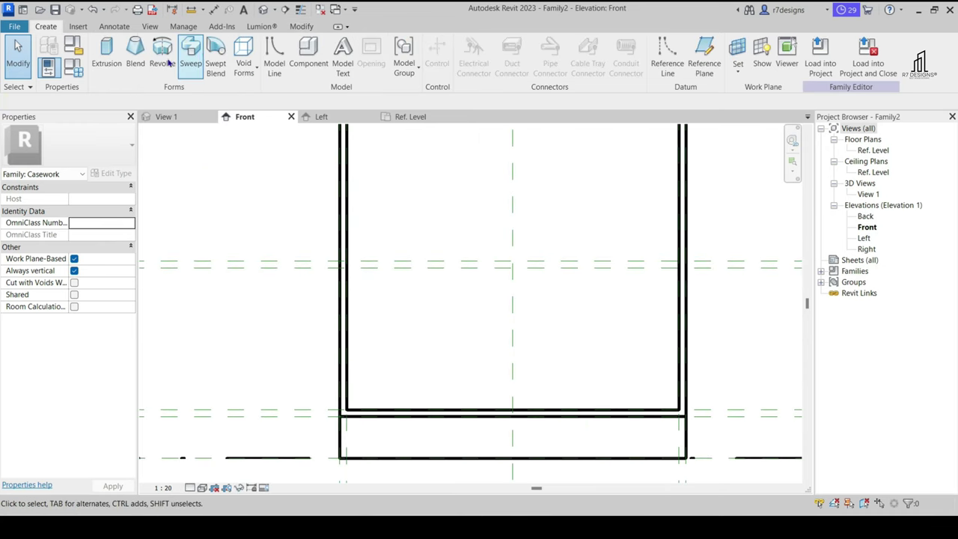
Sketch and finish a trial 960 × 410 rectangular solid extrusion inside the cabinet front
{"action": "left_click", "coordinate": [104, 52]}
{"action": "left_click", "coordinate": [345, 268]}
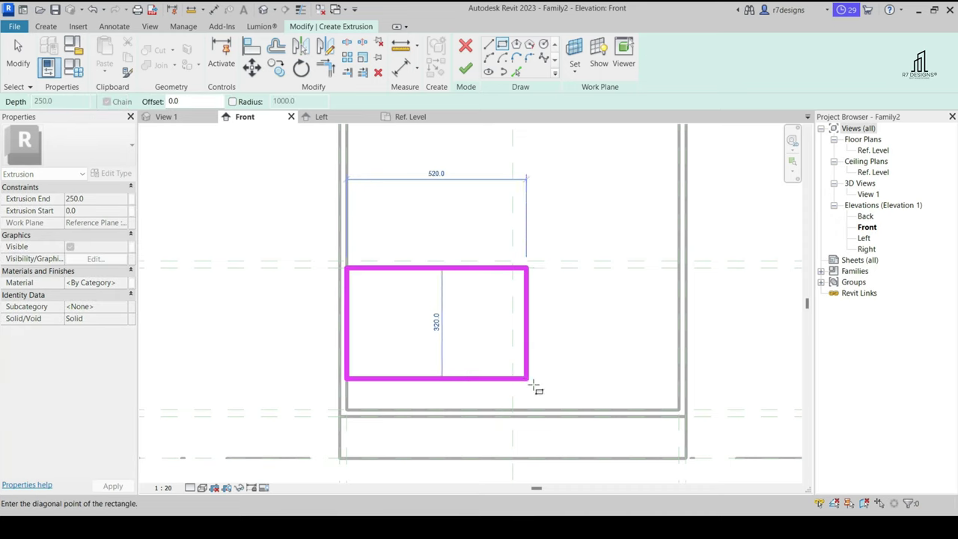
{"action": "left_click", "coordinate": [679, 409]}
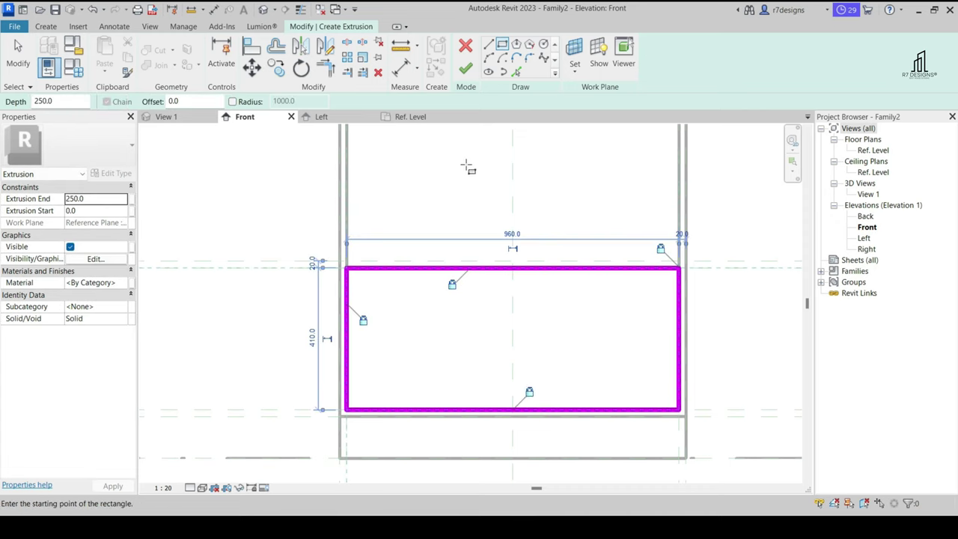
{"action": "left_click", "coordinate": [465, 70]}
In the Ref. Level plan, drag the trial extrusion's back and front faces to the cabinet rear and front
{"action": "left_click", "coordinate": [410, 117]}
{"action": "scroll", "coordinate": [444, 261], "scroll_direction": "down", "scroll_amount": 2}
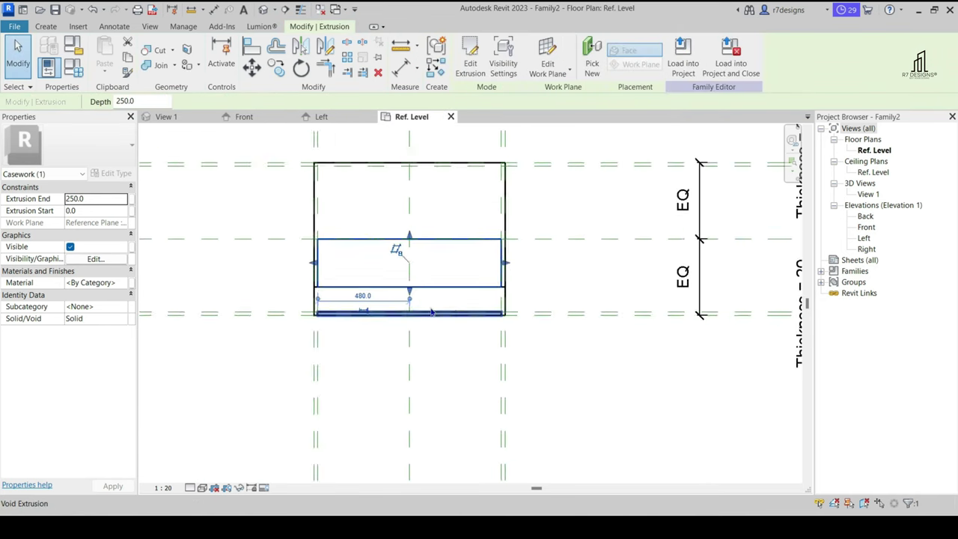
{"action": "left_click_drag", "start_coordinate": [425, 305], "coordinate": [425, 181]}
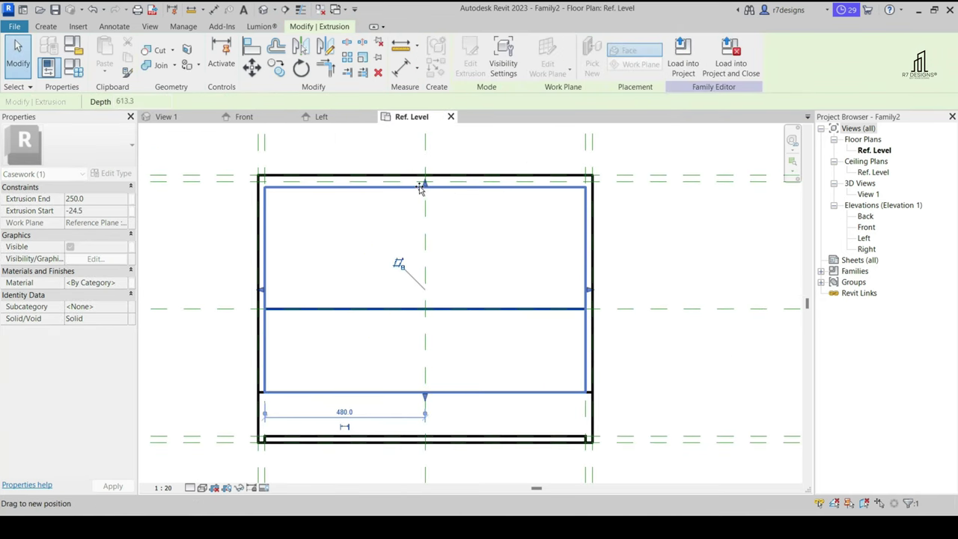
{"action": "mouse_move", "coordinate": [425, 395]}
{"action": "left_mouse_down"}
{"action": "mouse_move", "coordinate": [426, 376]}
{"action": "mouse_move", "coordinate": [438, 447]}
{"action": "left_mouse_up"}
{"action": "scroll", "coordinate": [426, 383], "scroll_direction": "up", "scroll_amount": 2}
{"action": "scroll", "coordinate": [427, 383], "scroll_direction": "up", "scroll_amount": 2}
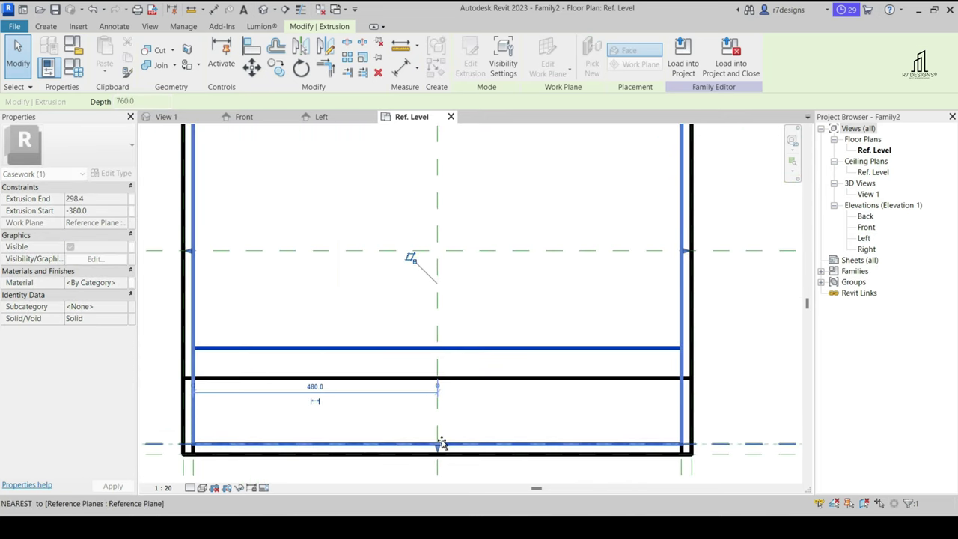
{"action": "left_click", "coordinate": [329, 317]}
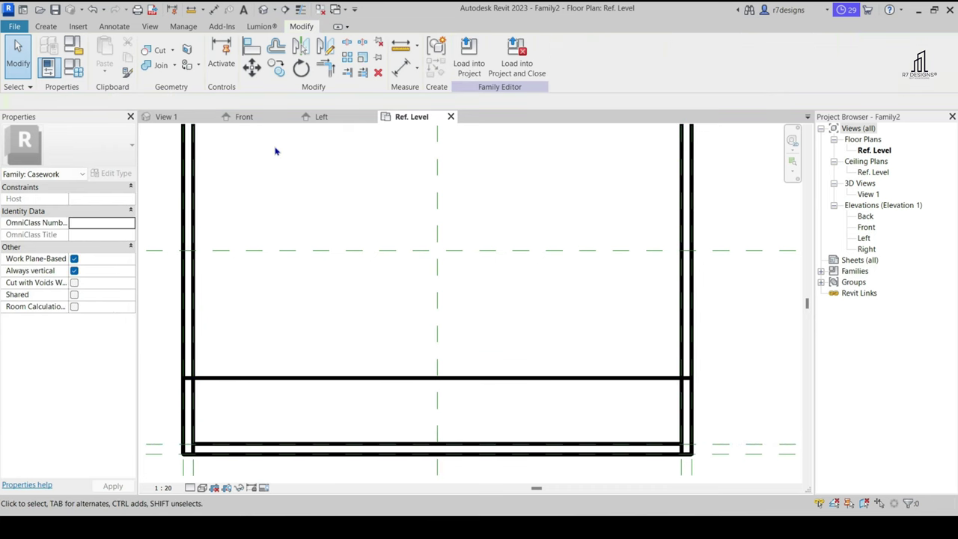
Review the trial extrusion in the 3D view and select it
{"action": "left_click", "coordinate": [176, 116]}
{"action": "scroll", "coordinate": [370, 303], "scroll_direction": "up", "scroll_amount": 3}
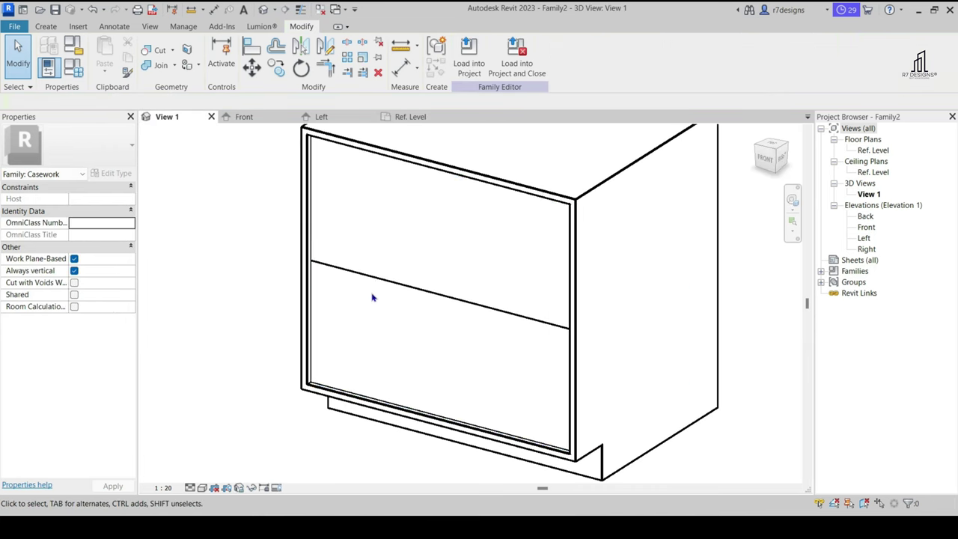
{"action": "scroll", "coordinate": [378, 299], "scroll_direction": "up", "scroll_amount": 2}
{"action": "left_click", "coordinate": [380, 279]}
Delete the trial solid extrusion and start a new void extrusion
{"action": "left_click", "coordinate": [378, 71]}
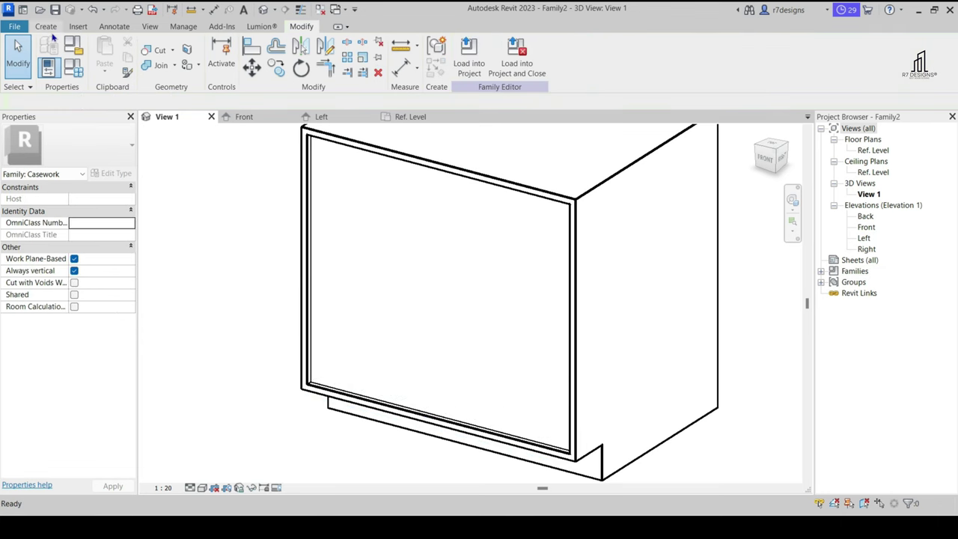
{"action": "left_click", "coordinate": [410, 116]}
{"action": "left_click", "coordinate": [46, 26]}
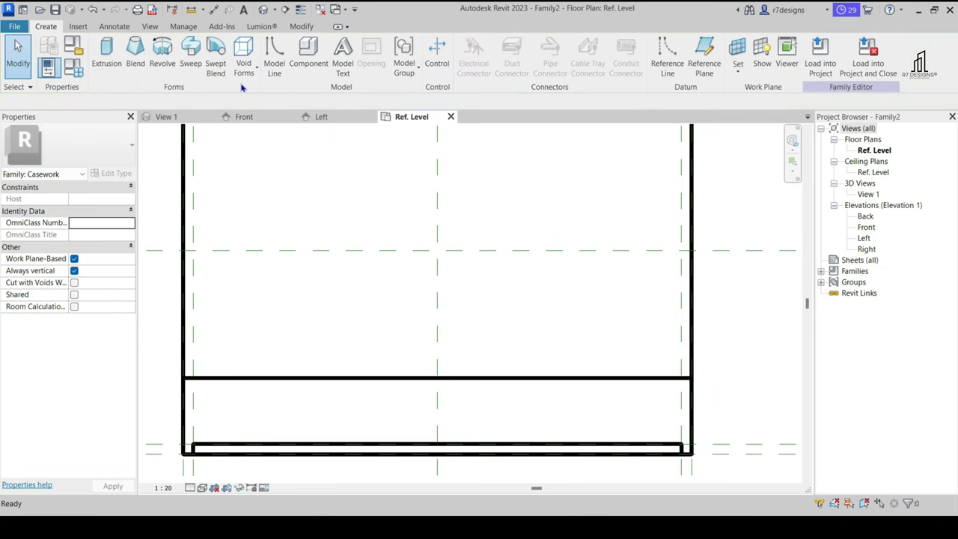
{"action": "left_click", "coordinate": [243, 64]}
{"action": "left_click", "coordinate": [270, 93]}
In Front elevation, set the void's work plane to Pick a plane in the Work Plane dialog
{"action": "scroll", "coordinate": [373, 320], "scroll_direction": "down", "scroll_amount": 3}
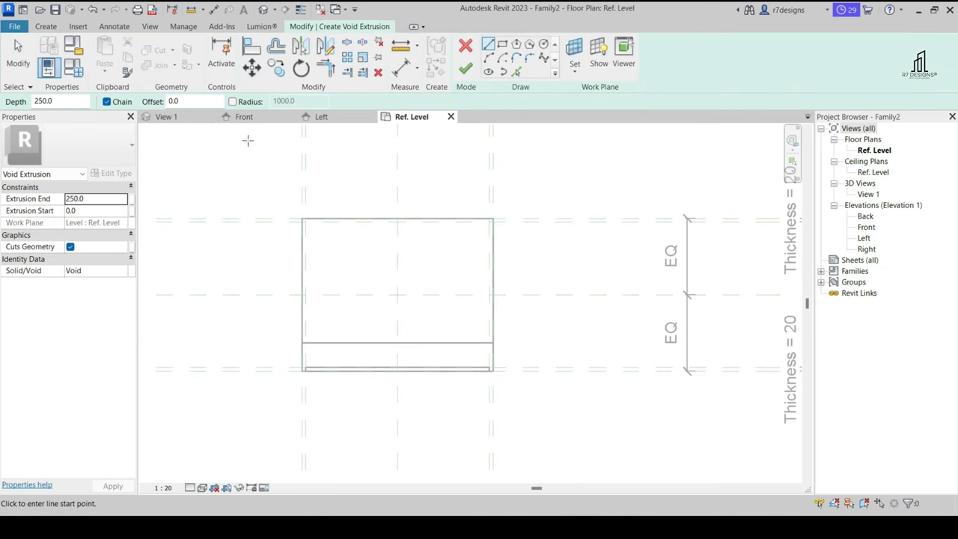
{"action": "left_click", "coordinate": [224, 117]}
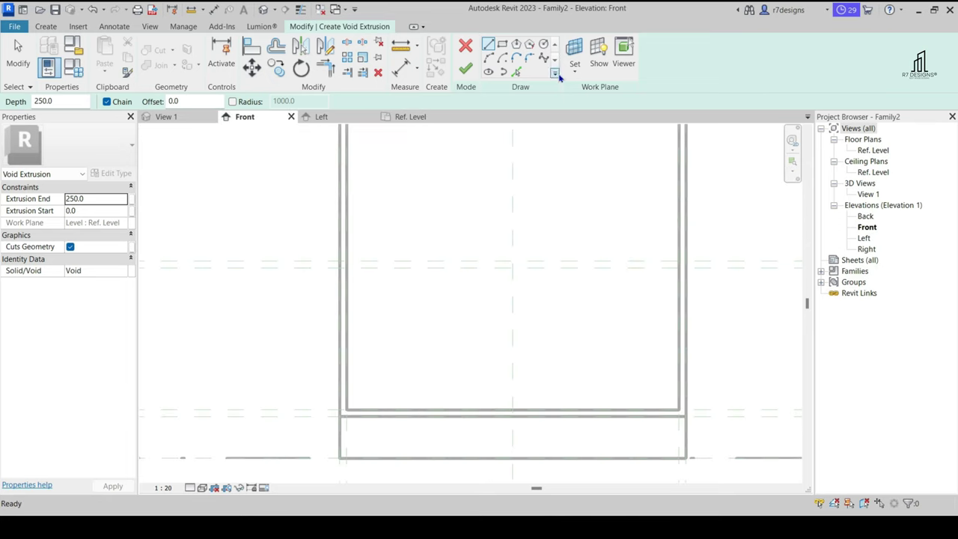
{"action": "scroll", "coordinate": [464, 235], "scroll_direction": "down", "scroll_amount": 3}
{"action": "scroll", "coordinate": [463, 235], "scroll_direction": "up", "scroll_amount": 1}
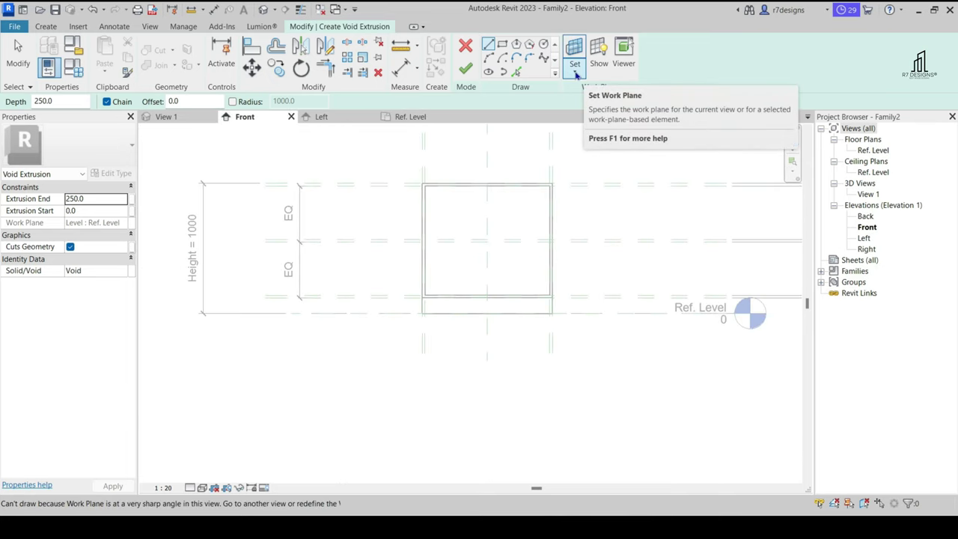
{"action": "left_click", "coordinate": [576, 71]}
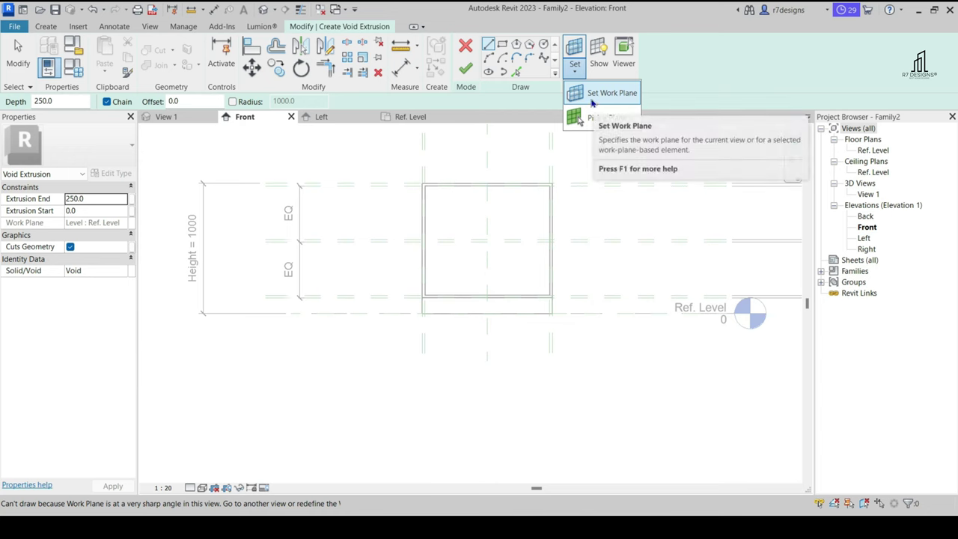
{"action": "left_click", "coordinate": [594, 100]}
{"action": "left_click", "coordinate": [472, 260]}
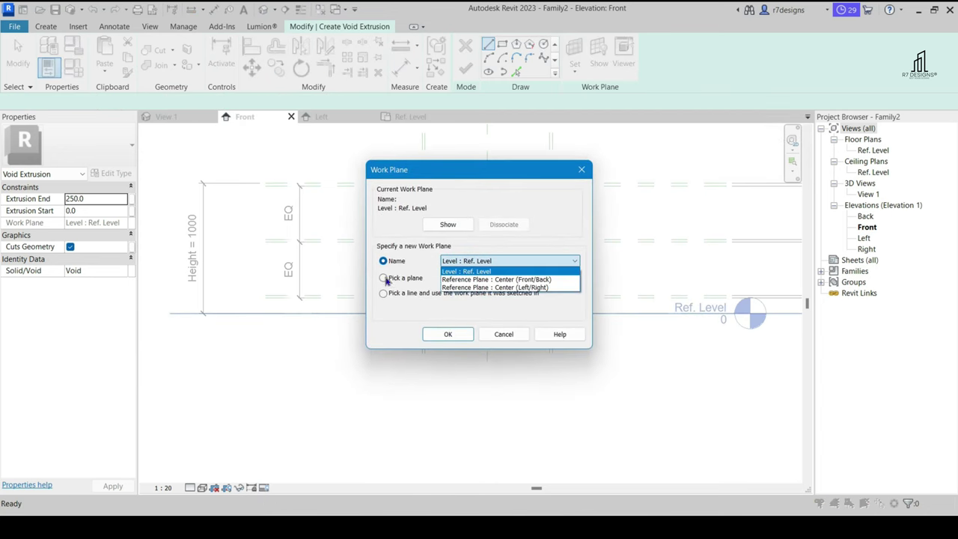
{"action": "left_click", "coordinate": [385, 279]}
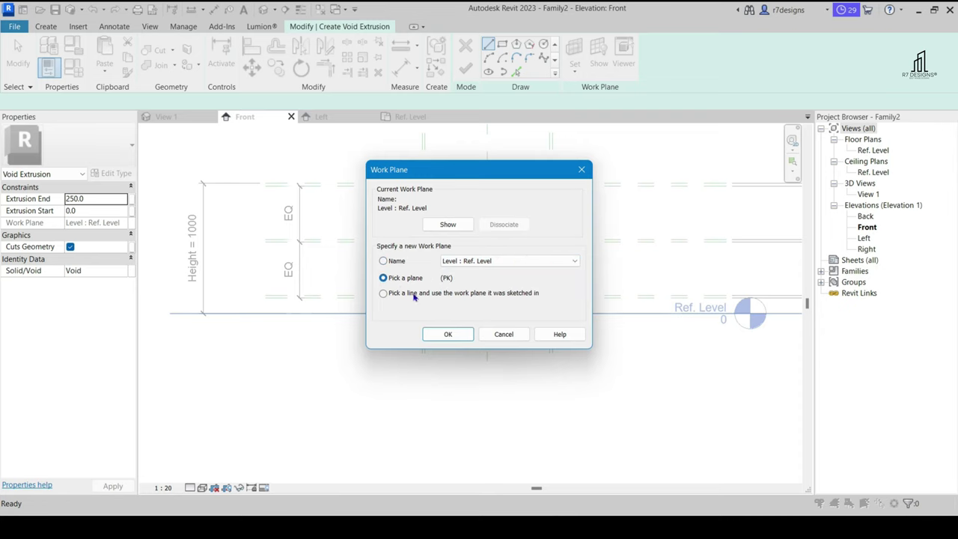
{"action": "left_click", "coordinate": [448, 333]}
{"action": "scroll", "coordinate": [434, 310], "scroll_direction": "up", "scroll_amount": 4}
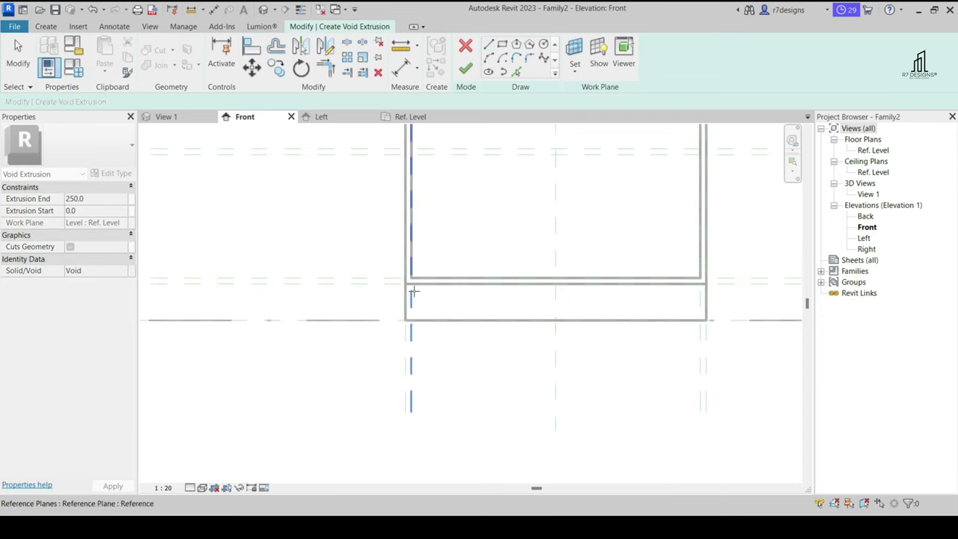
{"action": "scroll", "coordinate": [404, 251], "scroll_direction": "down", "scroll_amount": 3}
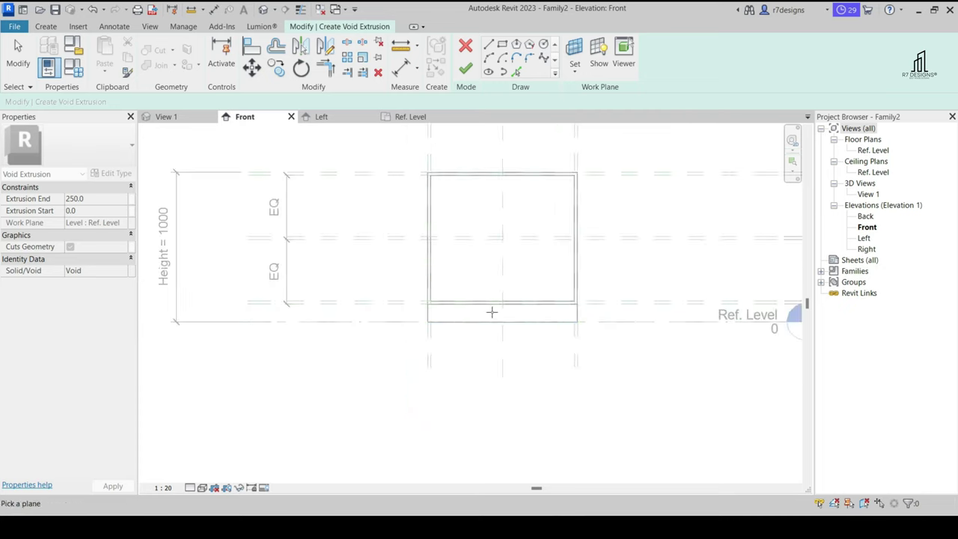
{"action": "scroll", "coordinate": [576, 294], "scroll_direction": "up", "scroll_amount": 2}
Pick the cabinet's front face as work plane and sketch a 960 × 410 void rectangle
{"action": "left_click", "coordinate": [576, 298]}
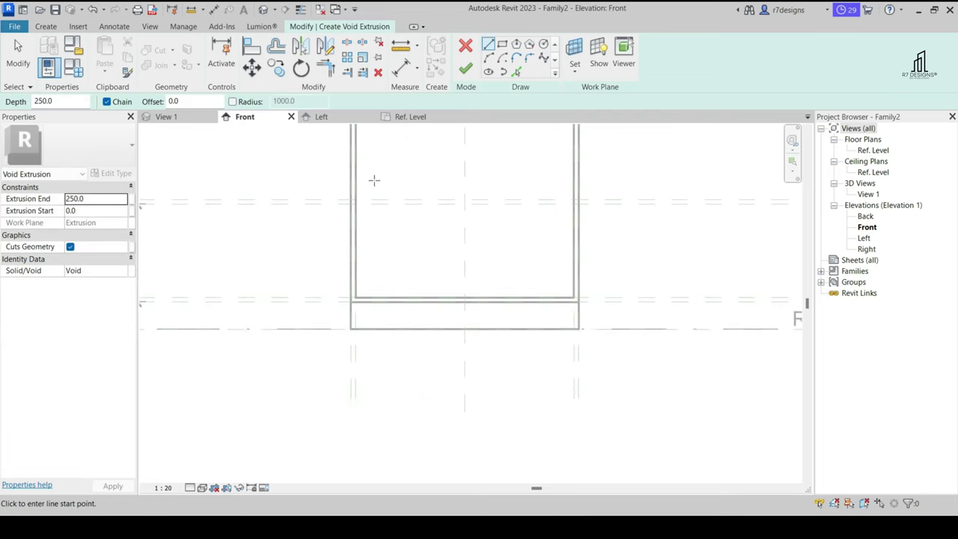
{"action": "scroll", "coordinate": [374, 180], "scroll_direction": "down", "scroll_amount": 3}
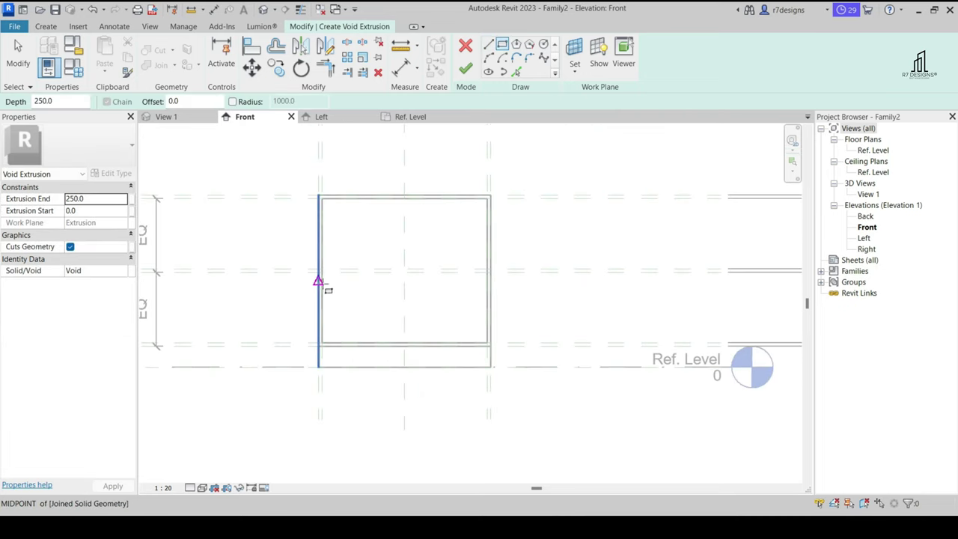
{"action": "scroll", "coordinate": [322, 273], "scroll_direction": "up", "scroll_amount": 3}
{"action": "left_click", "coordinate": [320, 260]}
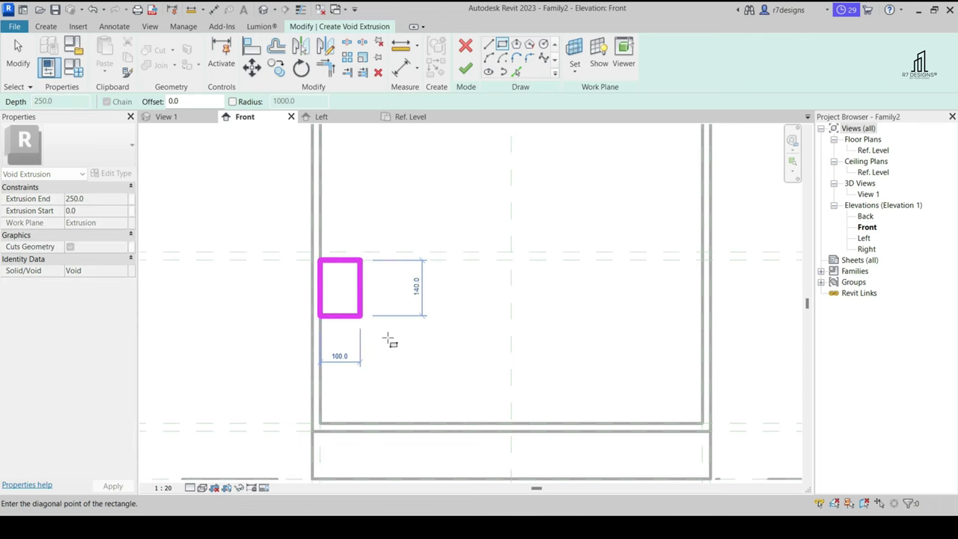
{"action": "left_click", "coordinate": [703, 424]}
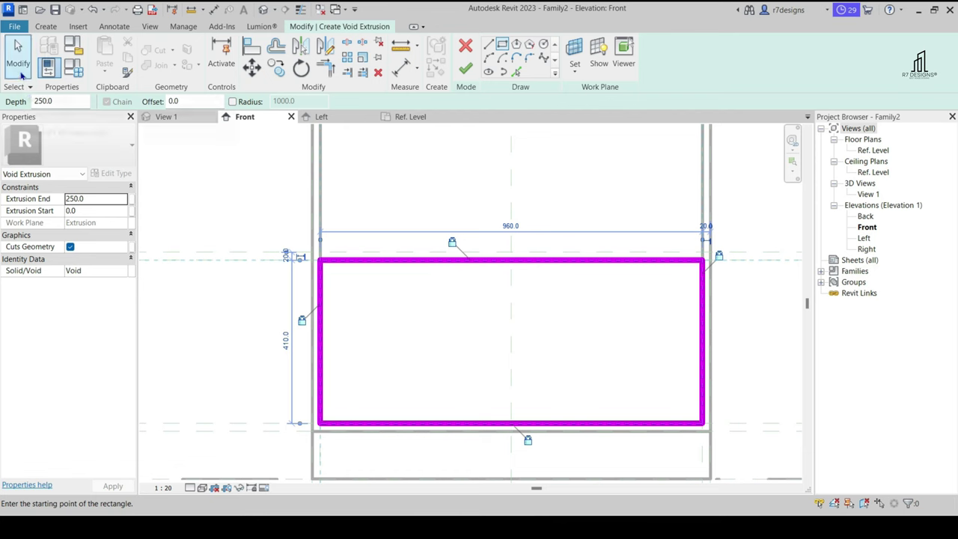
{"action": "left_click", "coordinate": [465, 68]}
In the Ref. Level plan, stretch the void to span 20 to 780 deep and lock its face
{"action": "left_click", "coordinate": [419, 118]}
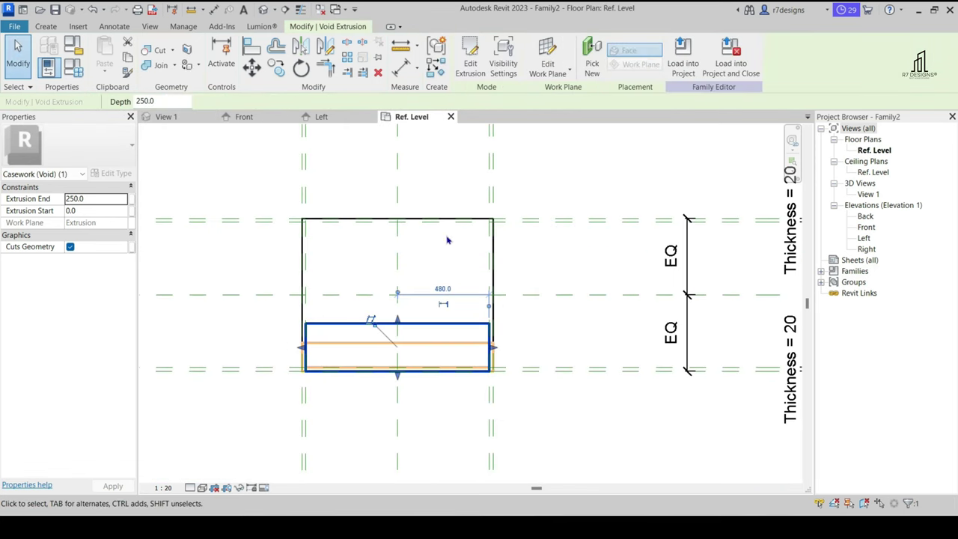
{"action": "scroll", "coordinate": [397, 310], "scroll_direction": "up", "scroll_amount": 1}
{"action": "scroll", "coordinate": [397, 314], "scroll_direction": "up", "scroll_amount": 1}
{"action": "left_click_drag", "start_coordinate": [397, 326], "coordinate": [397, 173]}
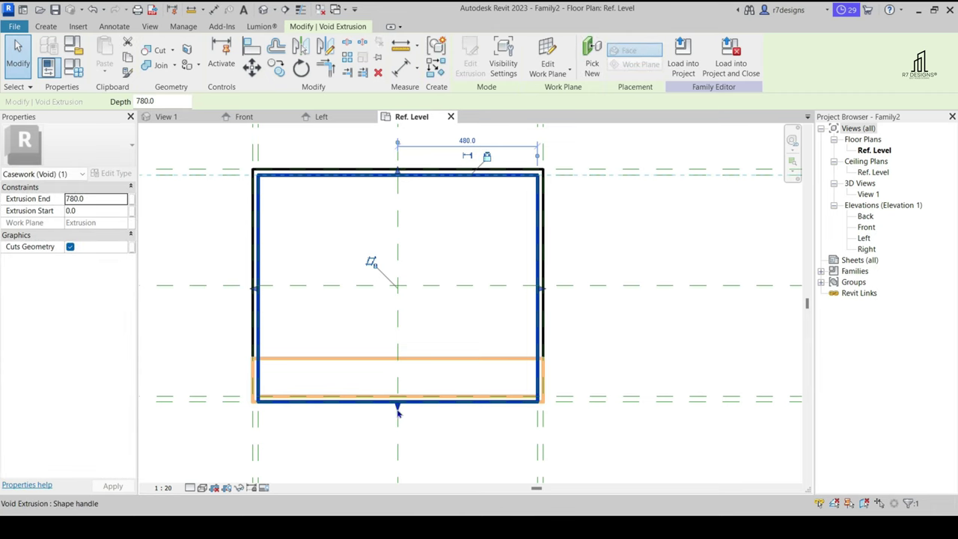
{"action": "left_click_drag", "start_coordinate": [397, 412], "coordinate": [397, 396]}
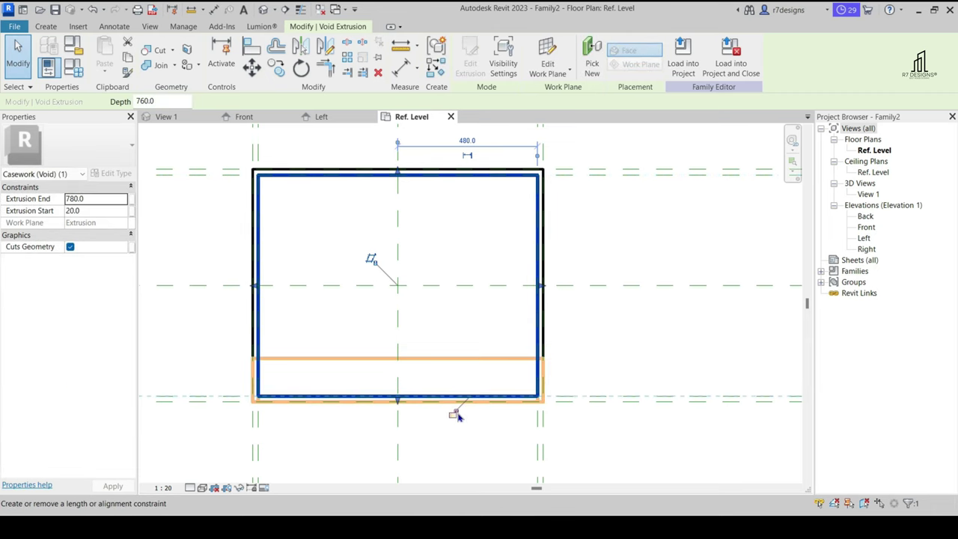
{"action": "left_click", "coordinate": [455, 415]}
{"action": "left_click", "coordinate": [598, 320]}
Select the void in 3D and dissociate it from its work plane, then reselect it
{"action": "left_click", "coordinate": [168, 116]}
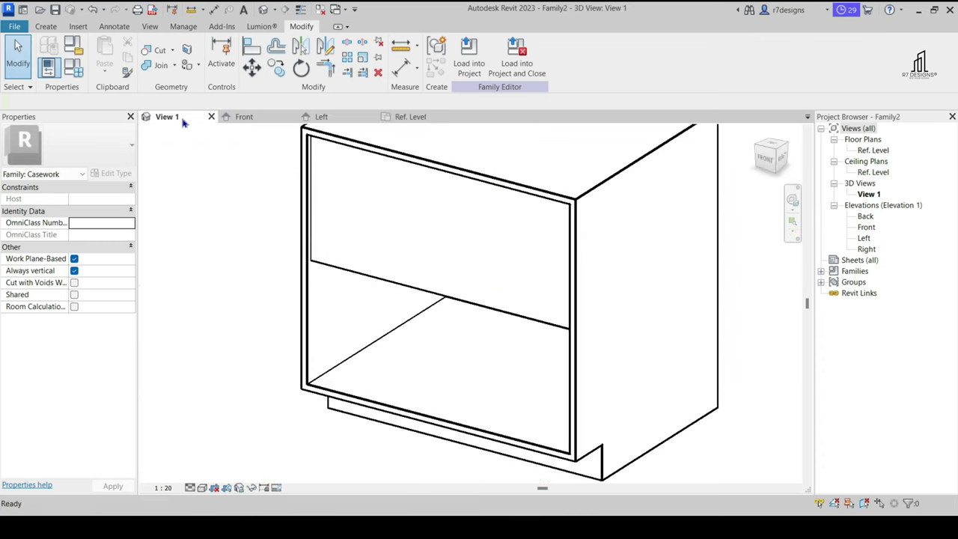
{"action": "scroll", "coordinate": [316, 284], "scroll_direction": "down", "scroll_amount": 2}
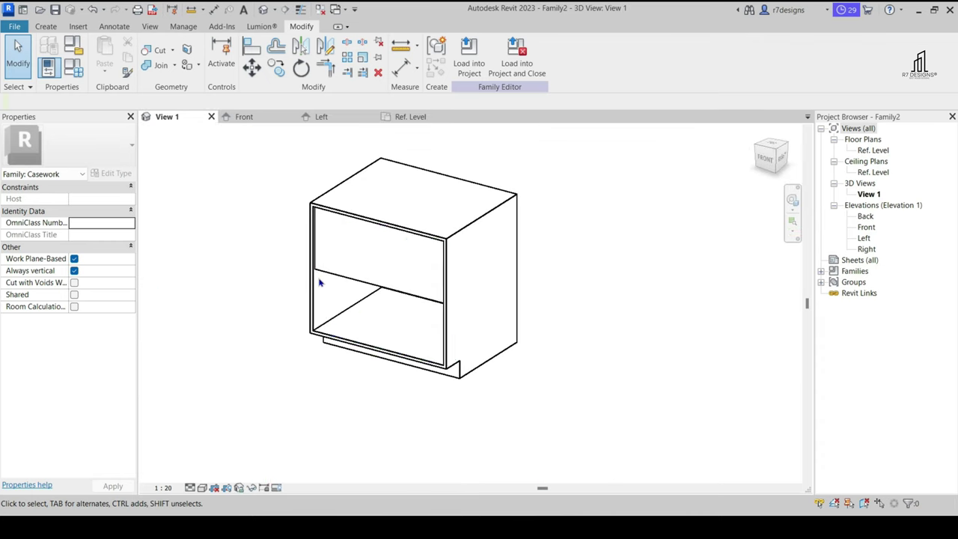
{"action": "left_click", "coordinate": [328, 323]}
{"action": "left_click", "coordinate": [552, 69]}
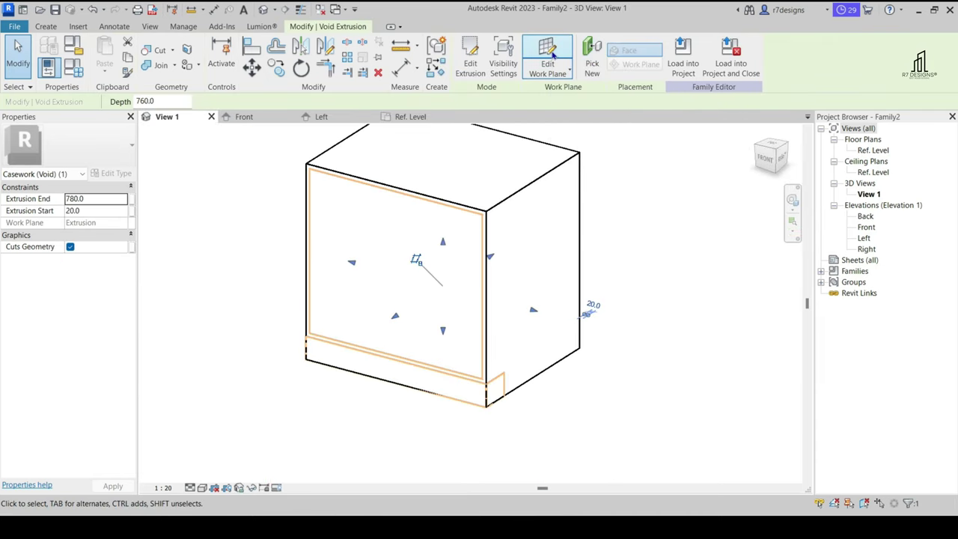
{"action": "left_click", "coordinate": [504, 223]}
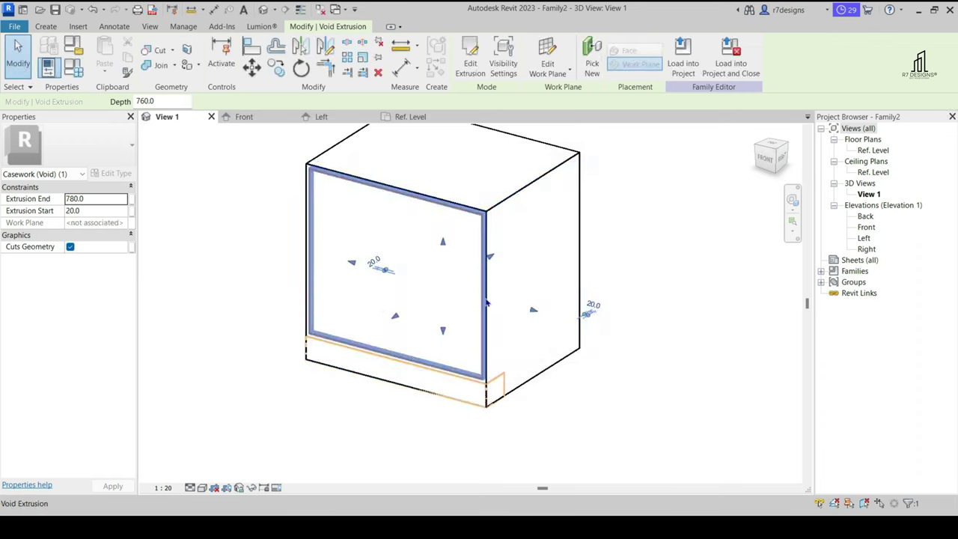
{"action": "left_click", "coordinate": [613, 426]}
{"action": "scroll", "coordinate": [410, 295], "scroll_direction": "up", "scroll_amount": 2}
{"action": "left_click", "coordinate": [360, 137]}
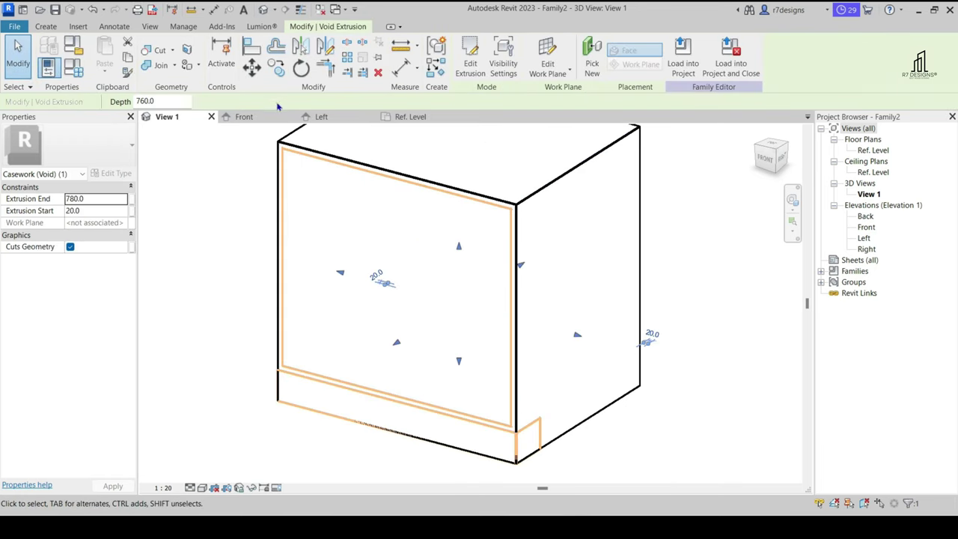
{"action": "left_click", "coordinate": [244, 116]}
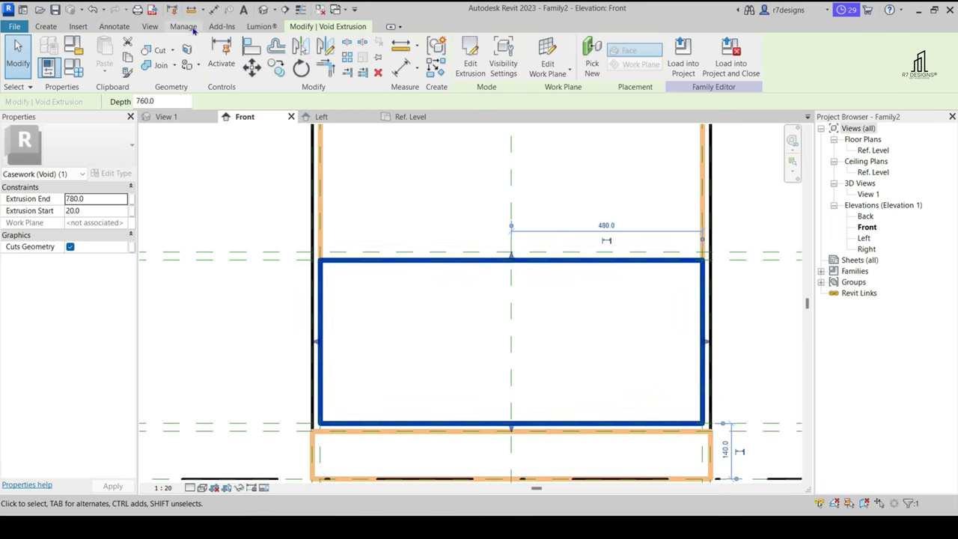
Copy the selected void extrusion upward, placing the copy above the original
{"action": "left_click", "coordinate": [275, 67]}
{"action": "scroll", "coordinate": [332, 395], "scroll_direction": "up", "scroll_amount": 3}
{"action": "scroll", "coordinate": [331, 442], "scroll_direction": "up", "scroll_amount": 2}
{"action": "left_click", "coordinate": [316, 442]}
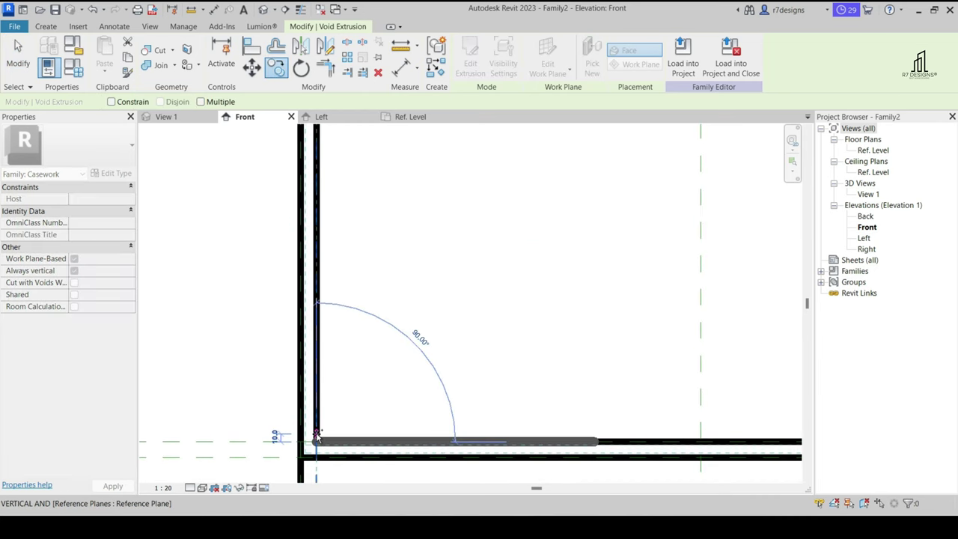
{"action": "middle_click_drag", "start_coordinate": [316, 439], "coordinate": [313, 258]}
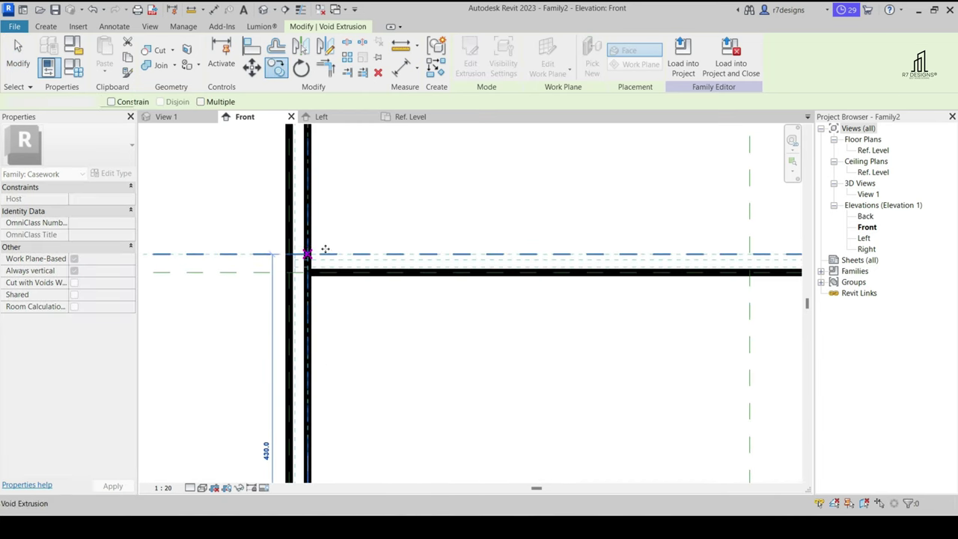
{"action": "left_click", "coordinate": [320, 251]}
{"action": "scroll", "coordinate": [303, 297], "scroll_direction": "down", "scroll_amount": 3}
{"action": "scroll", "coordinate": [434, 210], "scroll_direction": "up", "scroll_amount": 4}
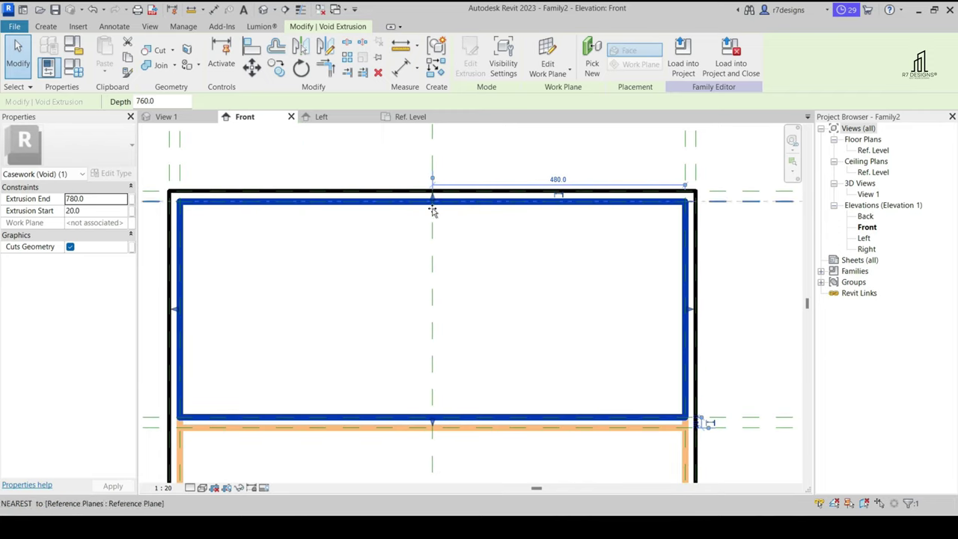
Pull the copied void's top, left, bottom and right edges inward above the shelf
{"action": "left_click_drag", "start_coordinate": [434, 210], "coordinate": [432, 223]}
{"action": "left_click_drag", "start_coordinate": [176, 317], "coordinate": [214, 314]}
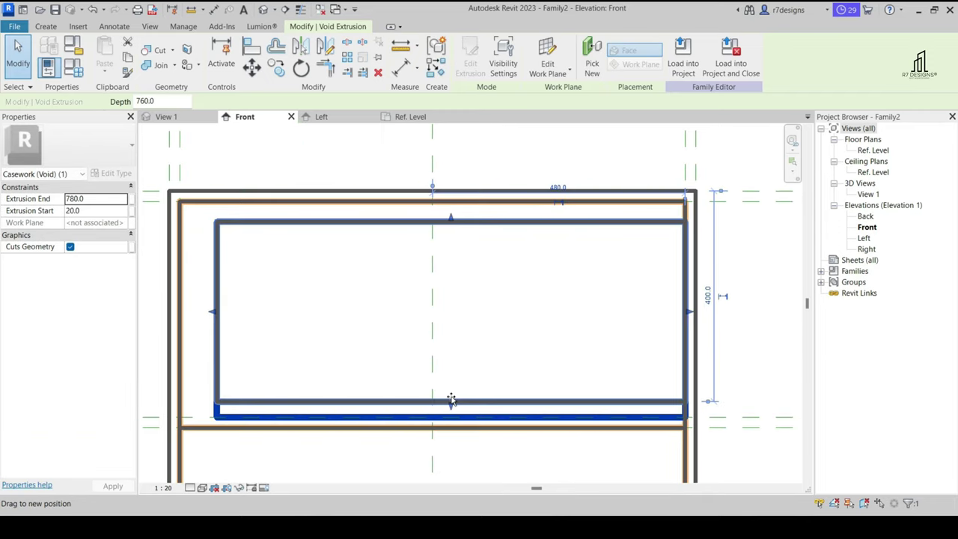
{"action": "left_click_drag", "start_coordinate": [451, 414], "coordinate": [451, 392]}
{"action": "left_click_drag", "start_coordinate": [695, 307], "coordinate": [677, 306]}
Align the copy's left, top, right and bottom edges to the reference planes with AL
{"action": "left_click", "coordinate": [251, 47]}
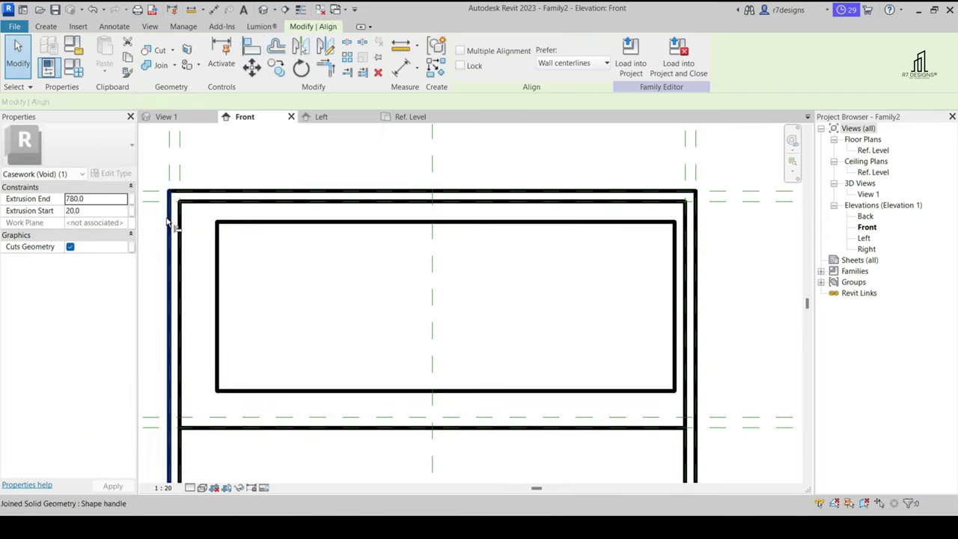
{"action": "left_click", "coordinate": [181, 243]}
{"action": "left_click", "coordinate": [217, 277]}
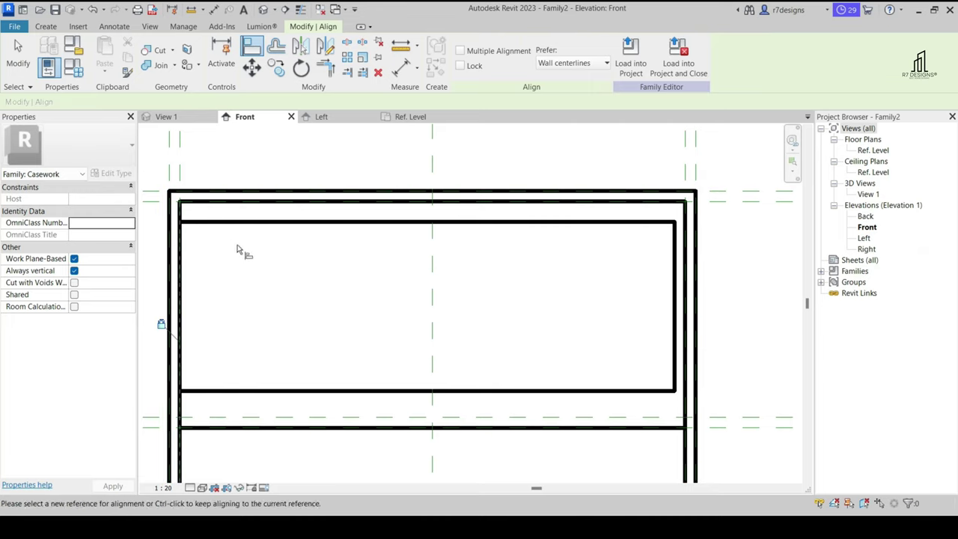
{"action": "left_click", "coordinate": [238, 200]}
{"action": "left_click", "coordinate": [238, 222]}
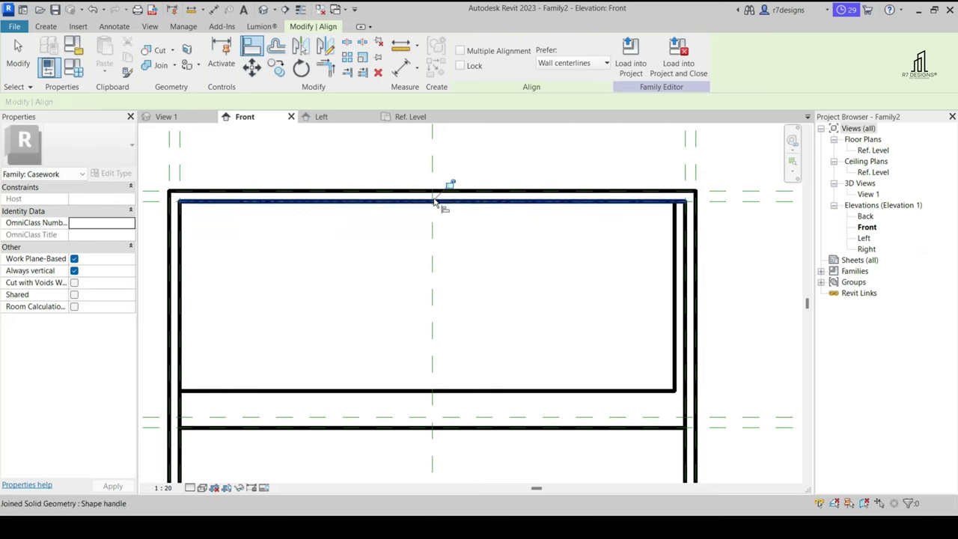
{"action": "left_click", "coordinate": [685, 268]}
{"action": "left_click", "coordinate": [675, 271]}
{"action": "scroll", "coordinate": [545, 349], "scroll_direction": "down", "scroll_amount": 2}
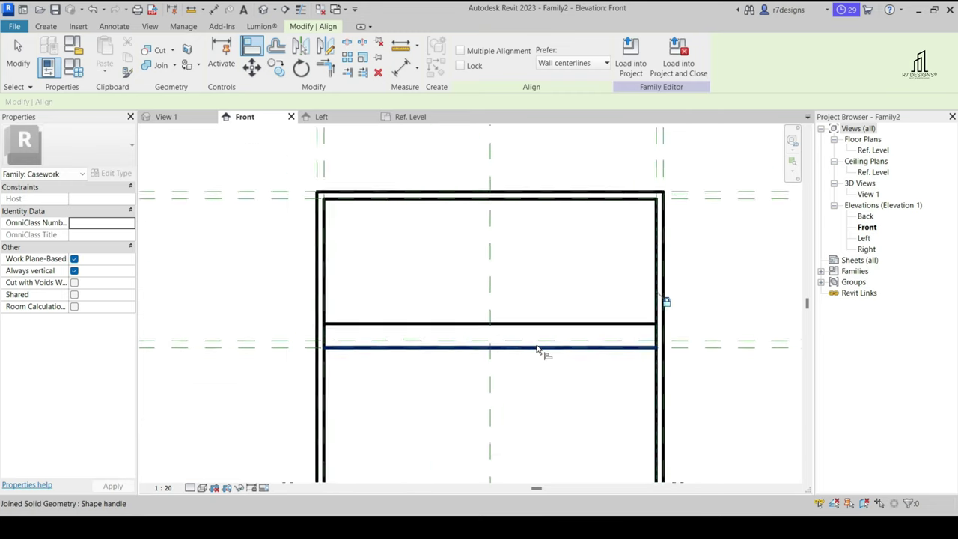
{"action": "left_click", "coordinate": [523, 326]}
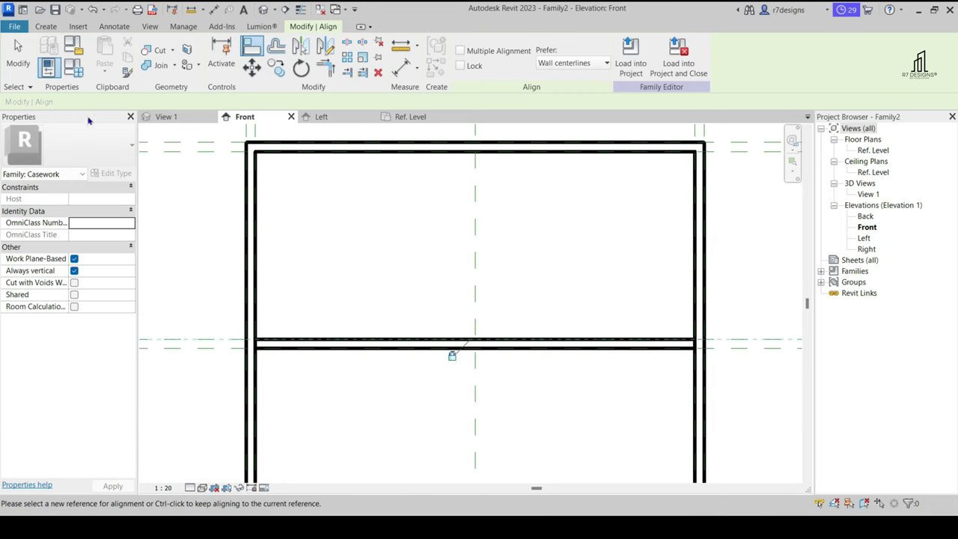
{"action": "left_click", "coordinate": [33, 67]}
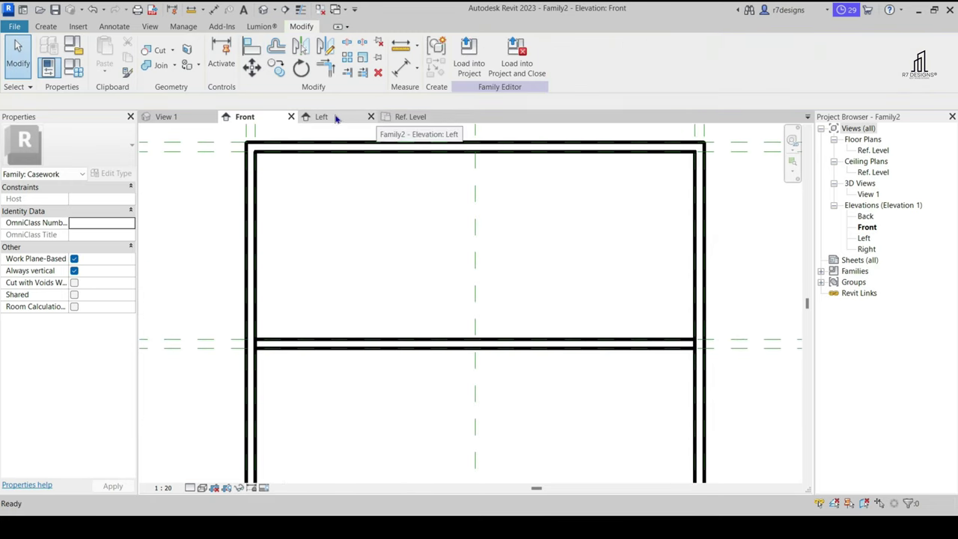
{"action": "left_click", "coordinate": [410, 117]}
{"action": "left_click", "coordinate": [372, 192]}
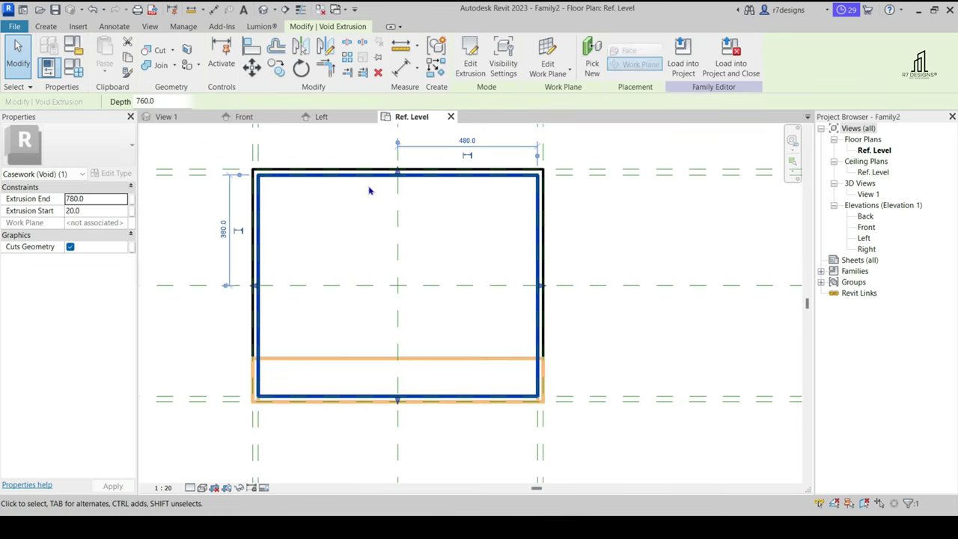
{"action": "left_click", "coordinate": [166, 117]}
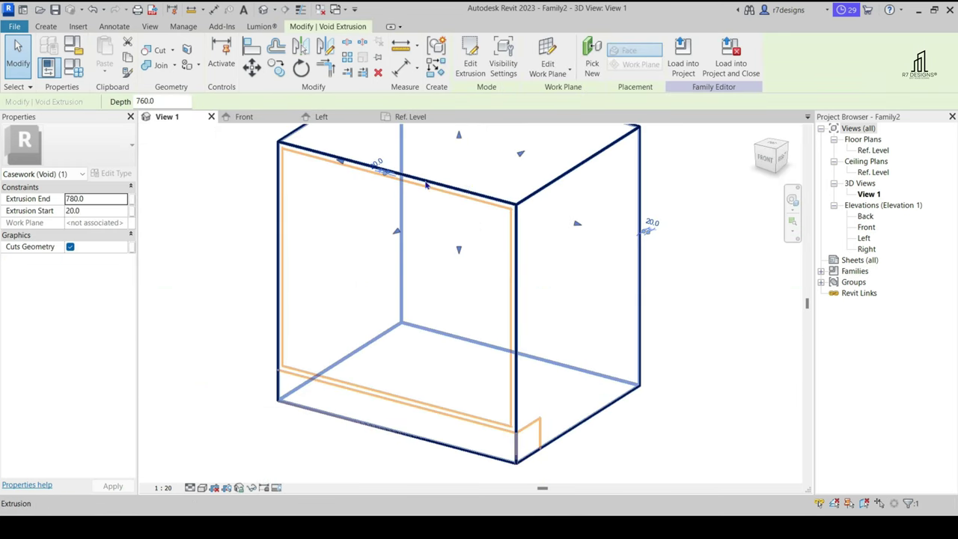
In the Ref. Level plan, snap the copied void's back and front edges onto the reference planes
{"action": "left_click", "coordinate": [244, 117]}
{"action": "left_click", "coordinate": [410, 116]}
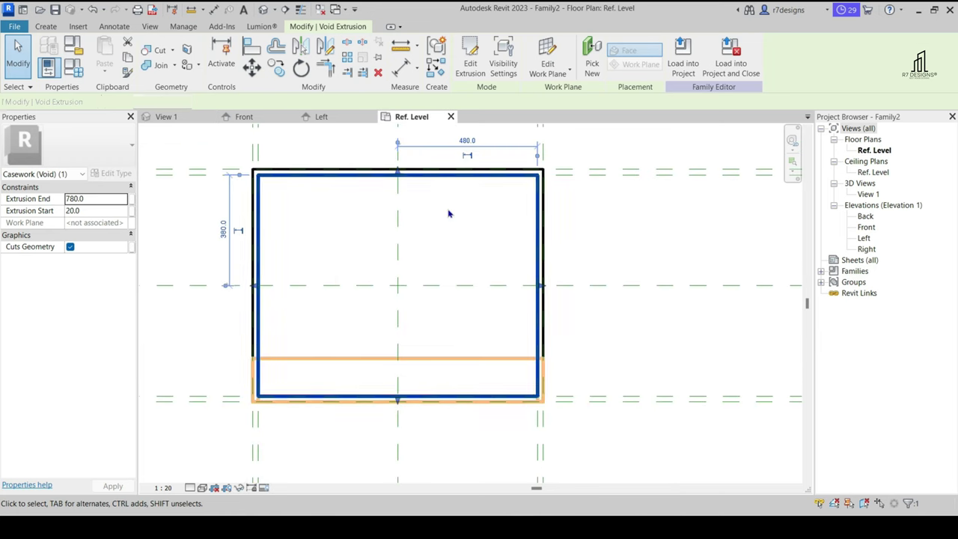
{"action": "scroll", "coordinate": [402, 177], "scroll_direction": "up", "scroll_amount": 3}
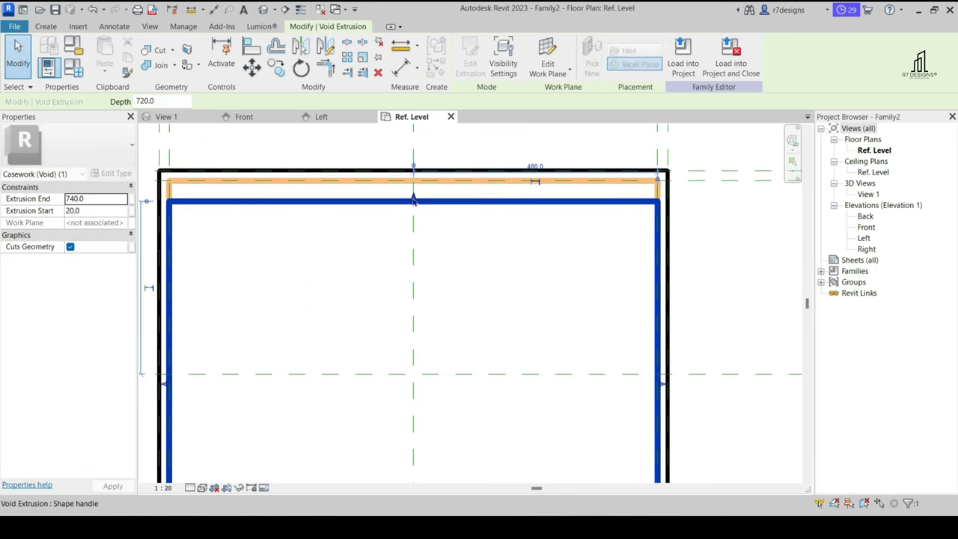
{"action": "left_click_drag", "start_coordinate": [415, 200], "coordinate": [413, 181]}
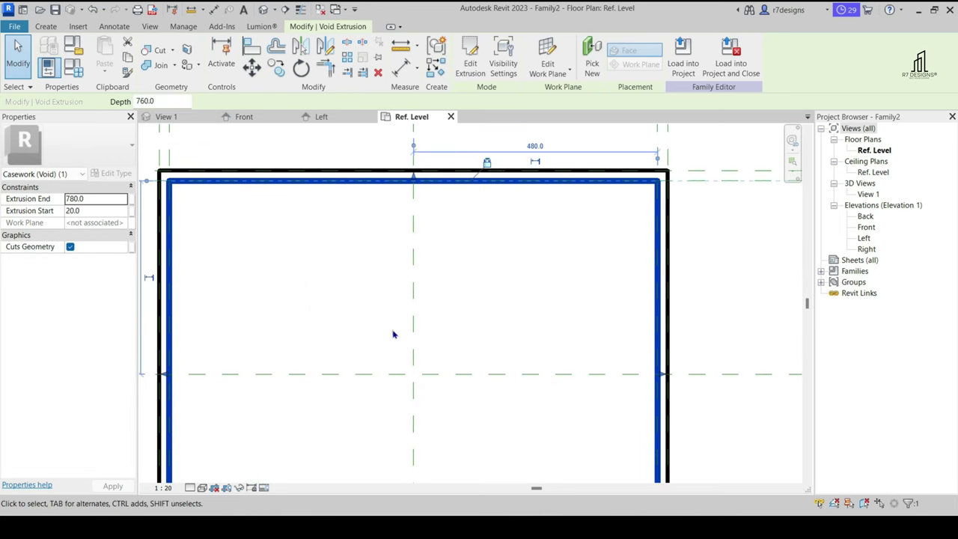
{"action": "scroll", "coordinate": [393, 335], "scroll_direction": "down", "scroll_amount": 3}
{"action": "scroll", "coordinate": [364, 348], "scroll_direction": "up", "scroll_amount": 3}
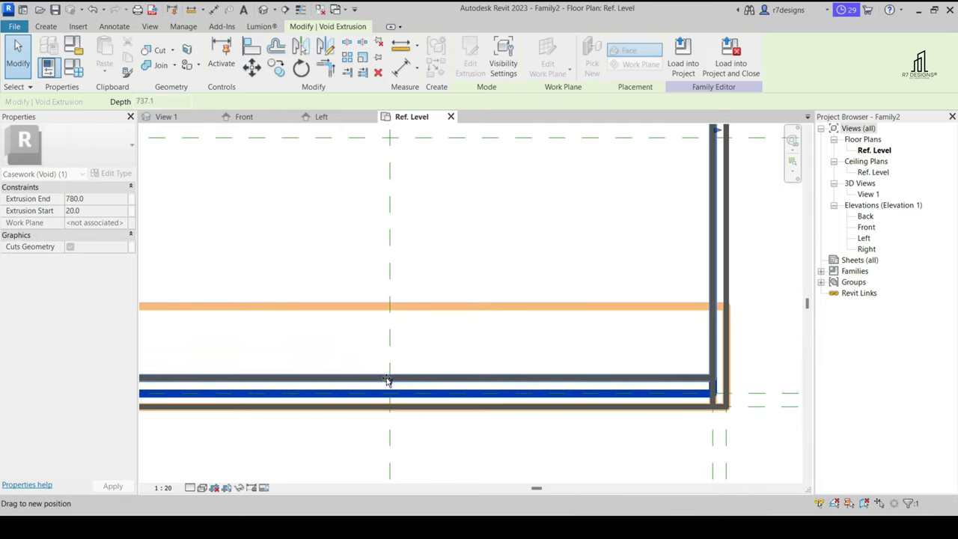
{"action": "left_click_drag", "start_coordinate": [389, 402], "coordinate": [391, 392]}
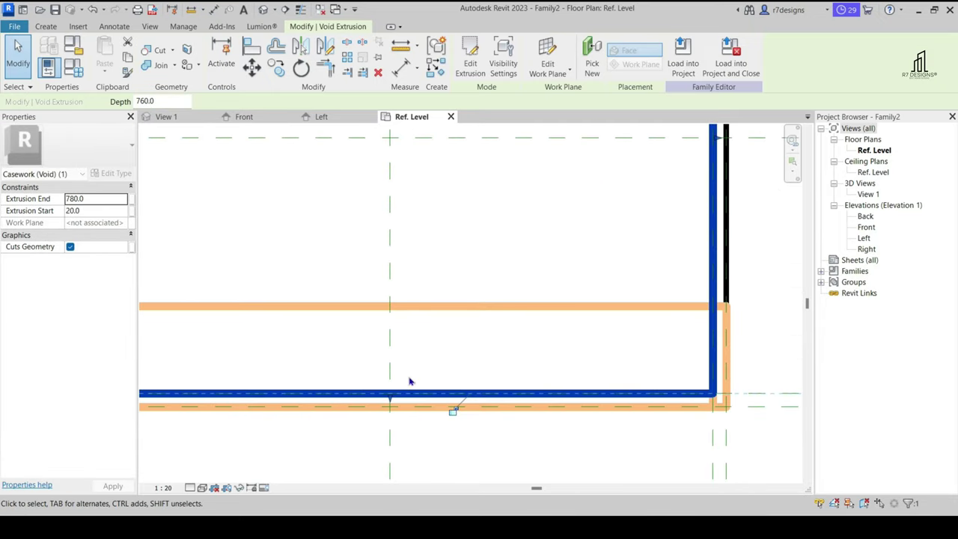
{"action": "left_click", "coordinate": [356, 252]}
Orbit the 3D view to a corner to check the open-front cabinet with shelf and toe-kick
{"action": "left_click", "coordinate": [161, 117]}
{"action": "scroll", "coordinate": [265, 232], "scroll_direction": "down", "scroll_amount": 3}
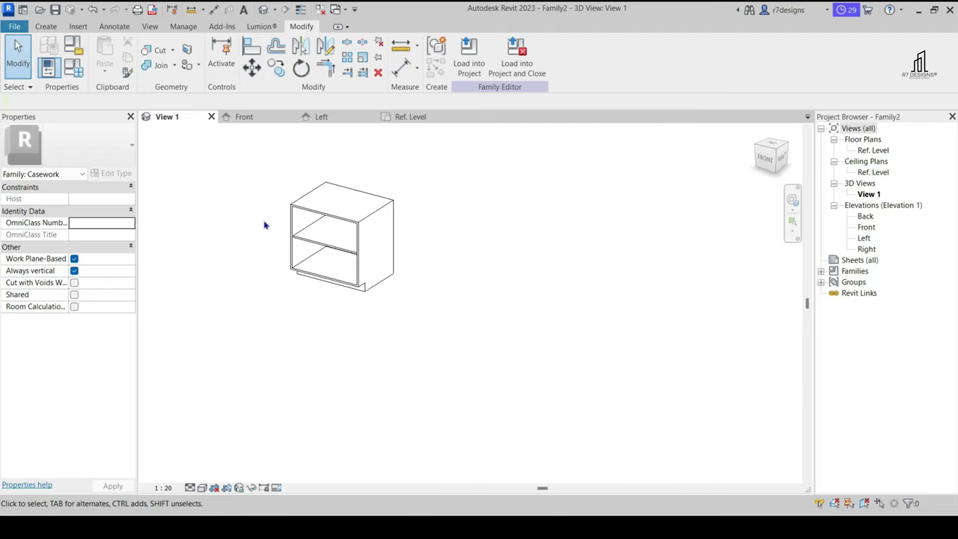
{"action": "scroll", "coordinate": [234, 202], "scroll_direction": "up", "scroll_amount": 2}
{"action": "scroll", "coordinate": [245, 194], "scroll_direction": "up", "scroll_amount": 1}
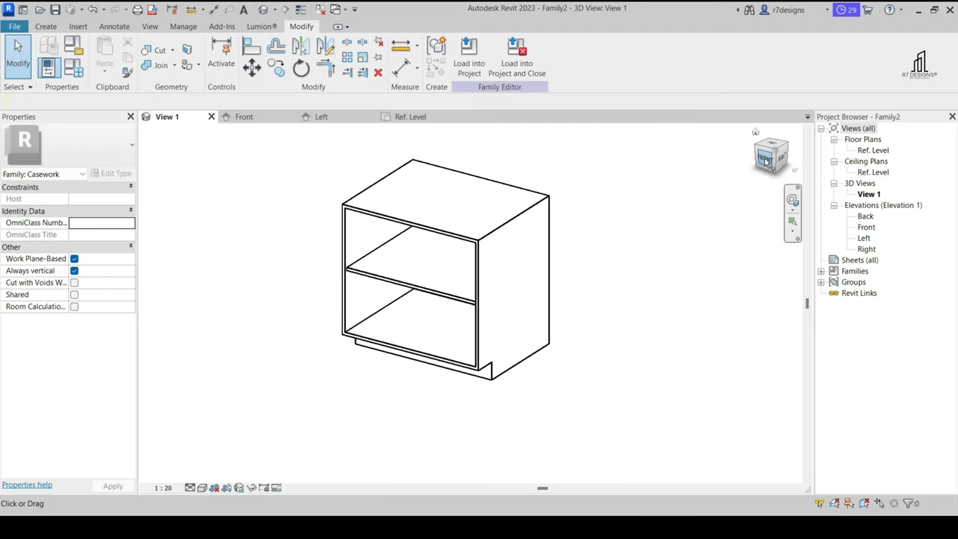
{"action": "left_click", "coordinate": [778, 150]}
{"action": "scroll", "coordinate": [318, 262], "scroll_direction": "up", "scroll_amount": 1}
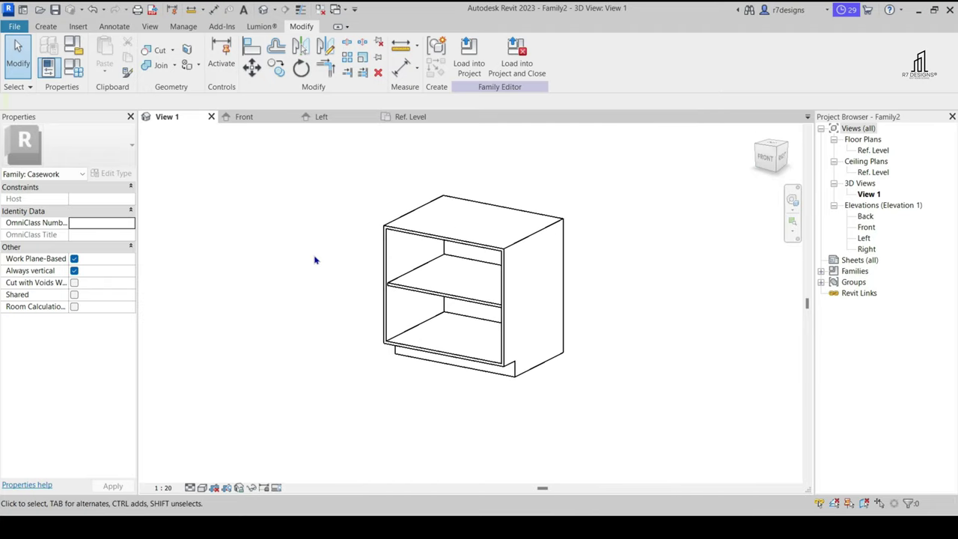
Flex the cabinet Depth through 600, 1200 and 900, settling back at 600
{"action": "left_click", "coordinate": [77, 72]}
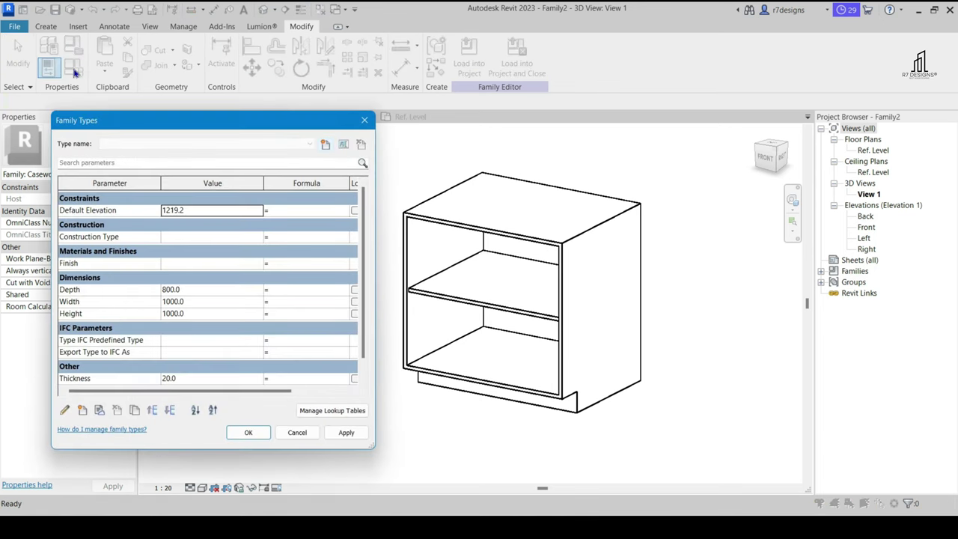
{"action": "left_click", "coordinate": [204, 292]}
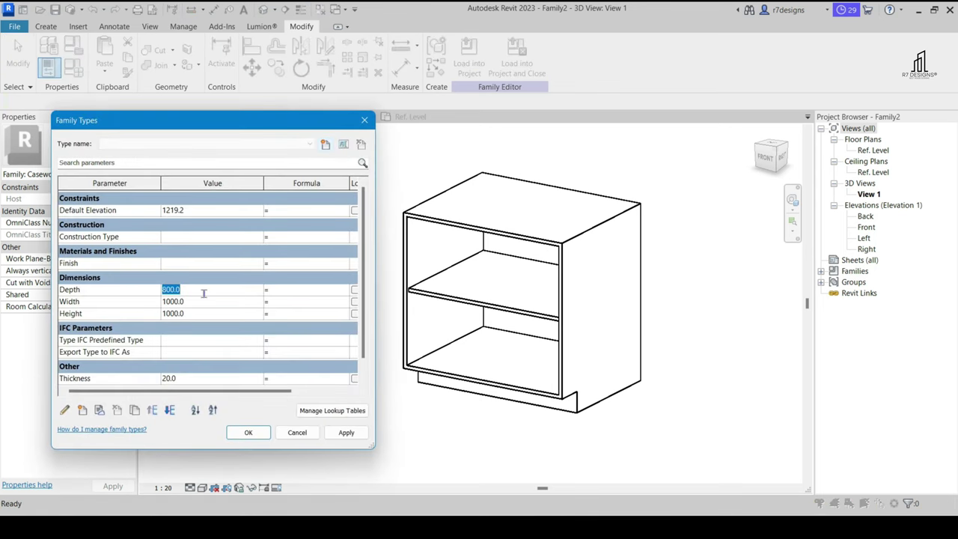
{"action": "type", "text": "600"}
{"action": "left_click", "coordinate": [346, 432]}
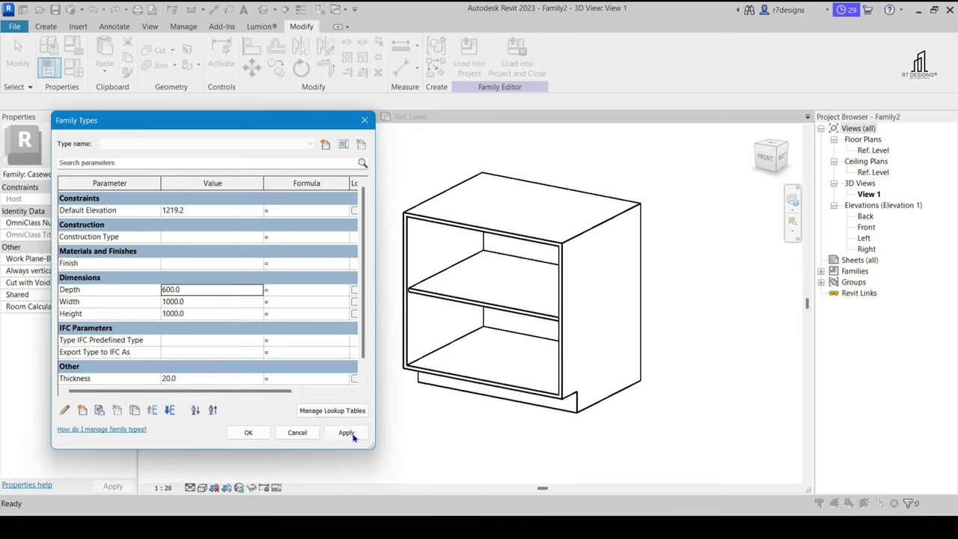
{"action": "left_click", "coordinate": [202, 292]}
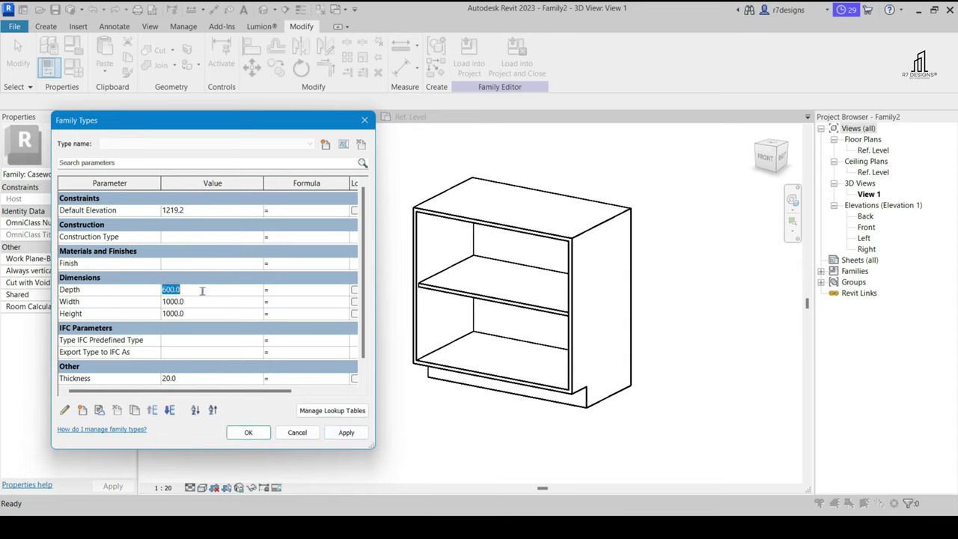
{"action": "type", "text": "1200"}
{"action": "left_click", "coordinate": [344, 433]}
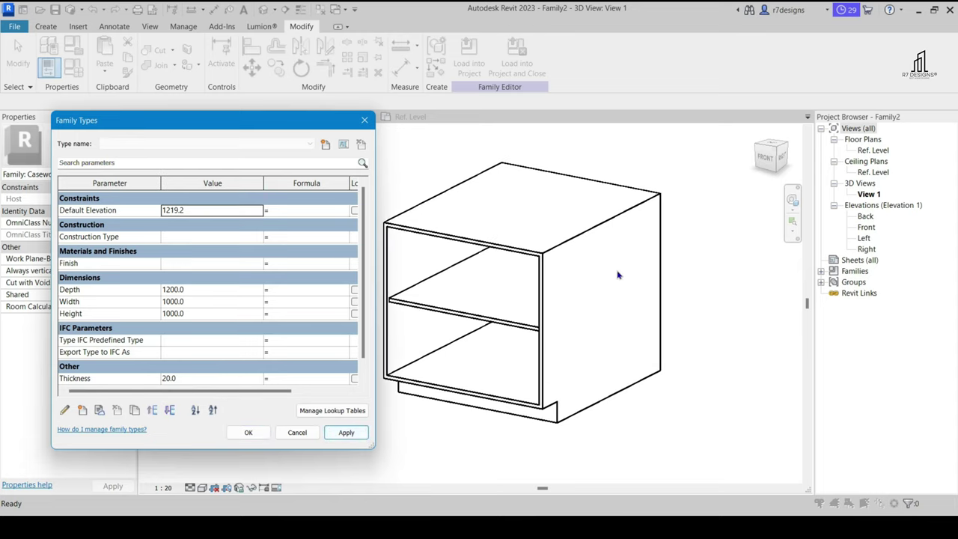
{"action": "left_click", "coordinate": [226, 289]}
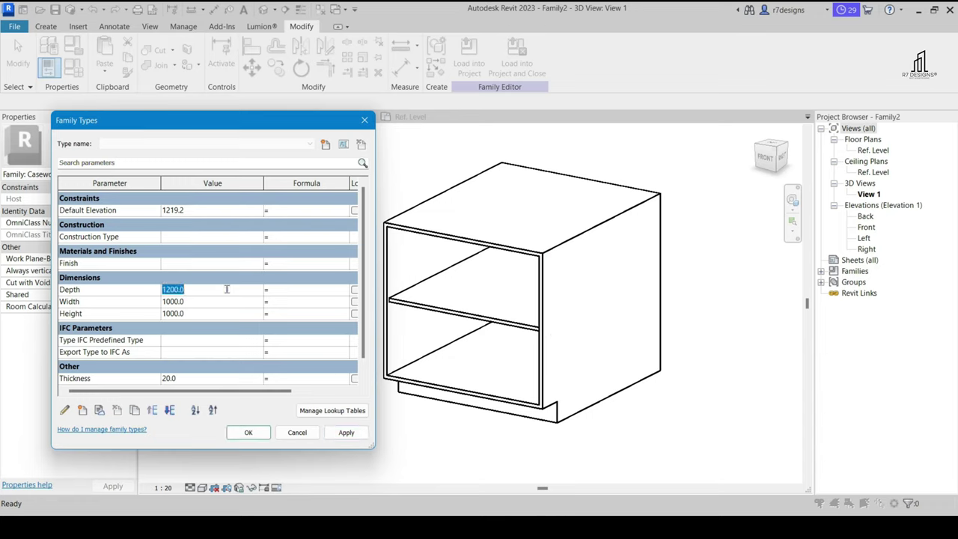
{"action": "type", "text": "900"}
{"action": "left_click", "coordinate": [331, 433]}
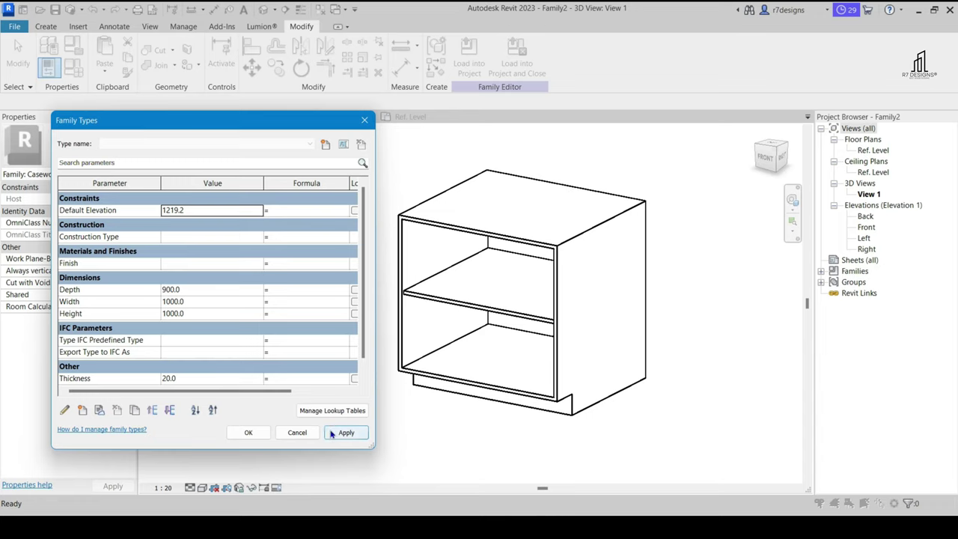
{"action": "left_click", "coordinate": [203, 289]}
{"action": "type", "text": "600"}
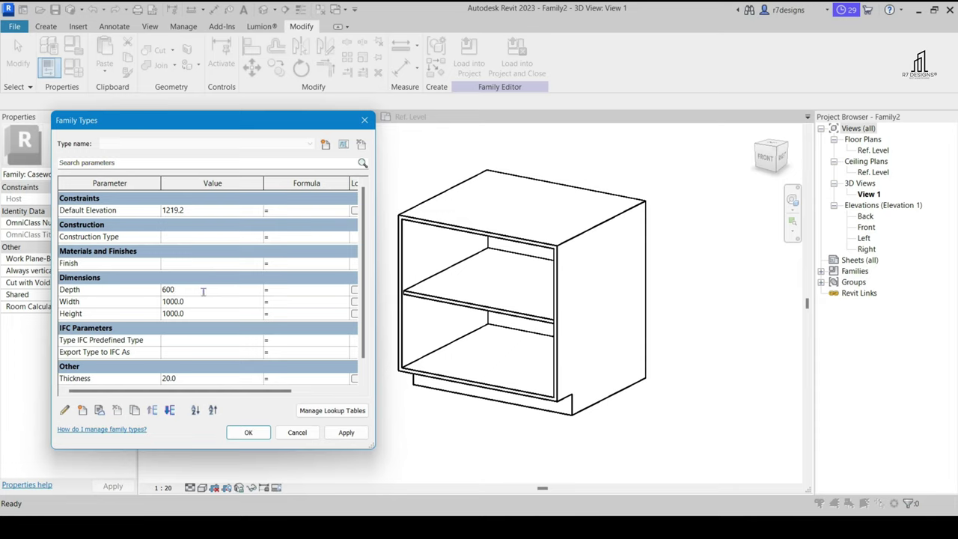
{"action": "left_click", "coordinate": [362, 433]}
Flex the cabinet Width through 1200 and 600, settling at 800
{"action": "left_click", "coordinate": [199, 303]}
{"action": "type", "text": "1200"}
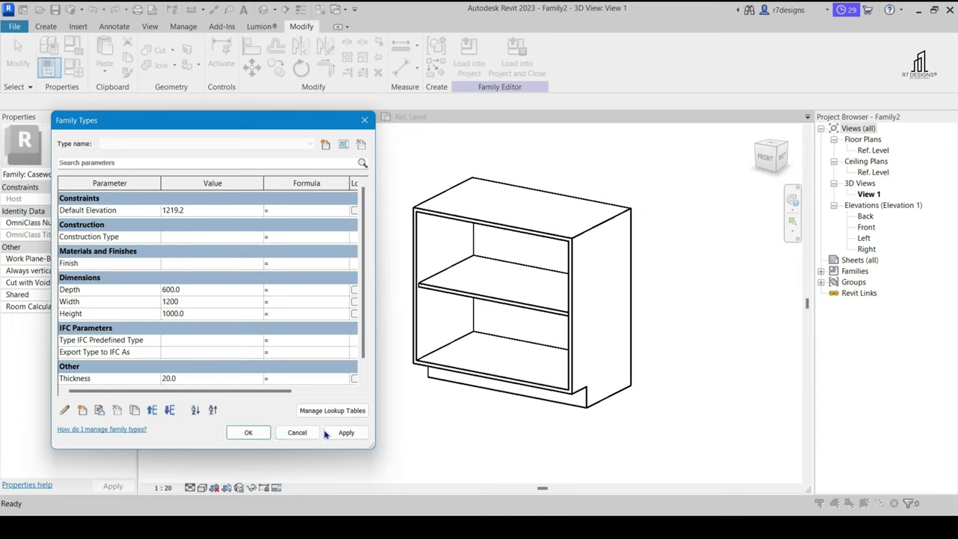
{"action": "left_click", "coordinate": [327, 432]}
{"action": "left_click", "coordinate": [212, 302]}
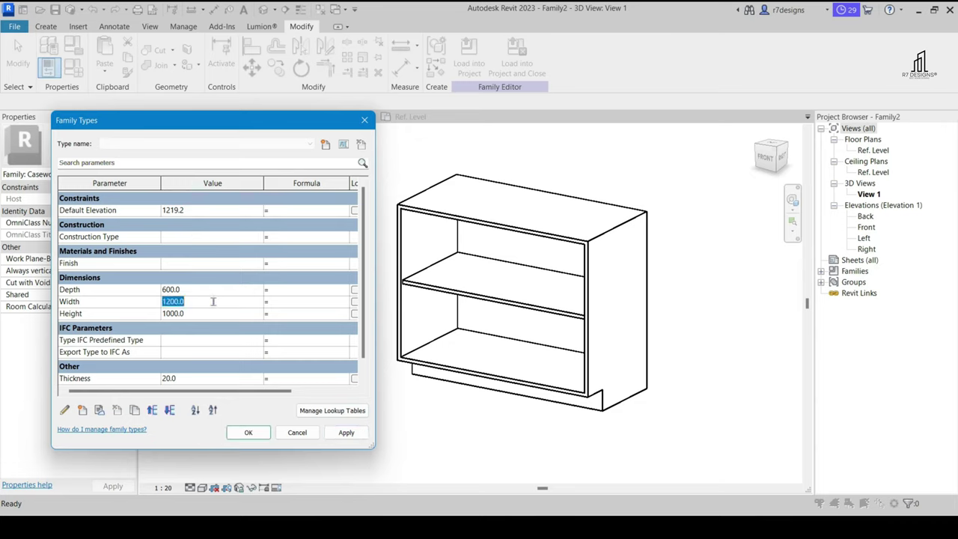
{"action": "type", "text": "600"}
{"action": "left_click", "coordinate": [336, 435]}
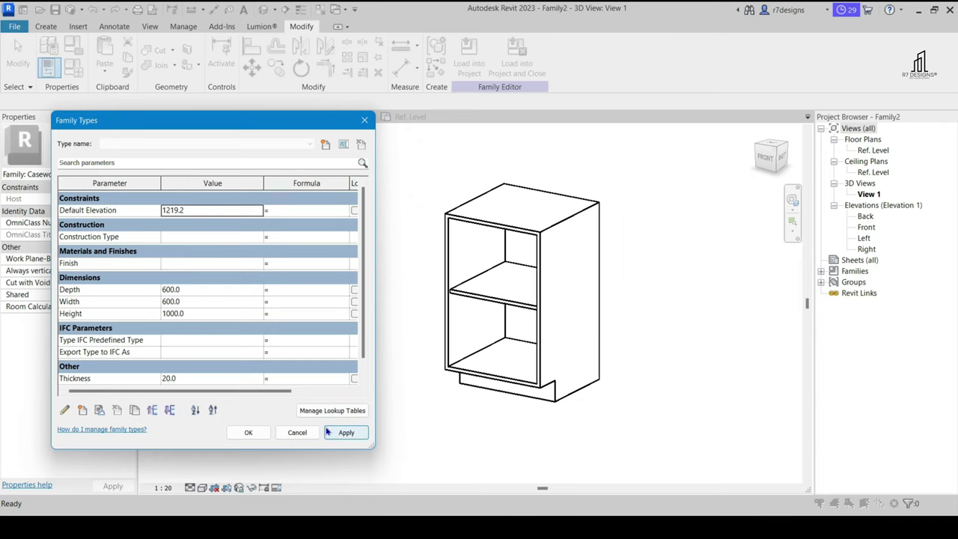
{"action": "left_click", "coordinate": [210, 303]}
{"action": "type", "text": "800"}
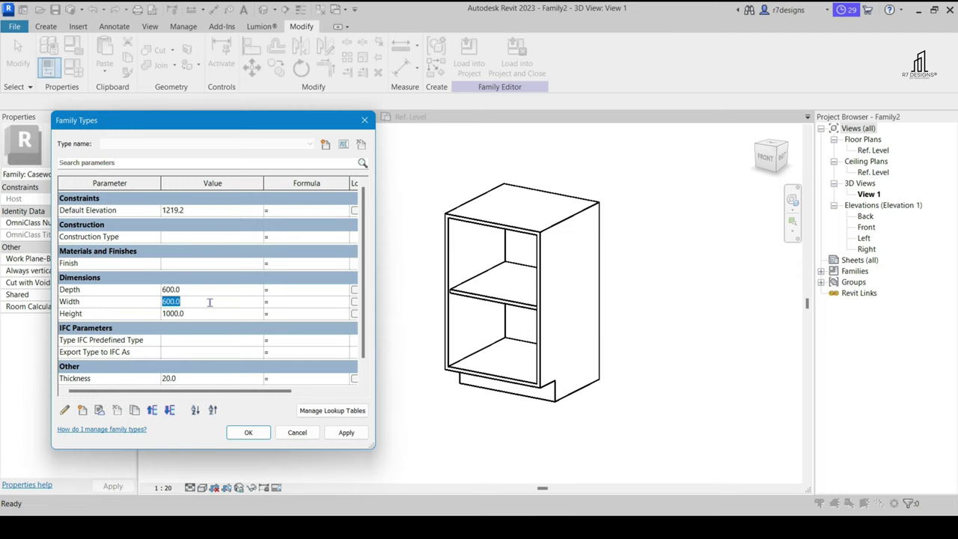
{"action": "left_click", "coordinate": [346, 431]}
Flex the cabinet Height through 1200, 1400, 500 and 900
{"action": "left_click", "coordinate": [214, 312]}
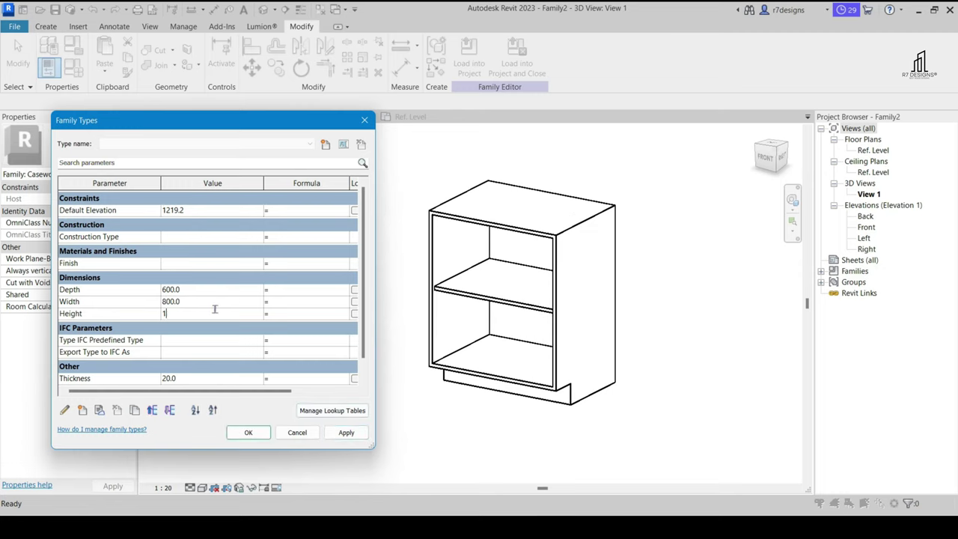
{"action": "type", "text": "200"}
{"action": "left_click", "coordinate": [345, 431]}
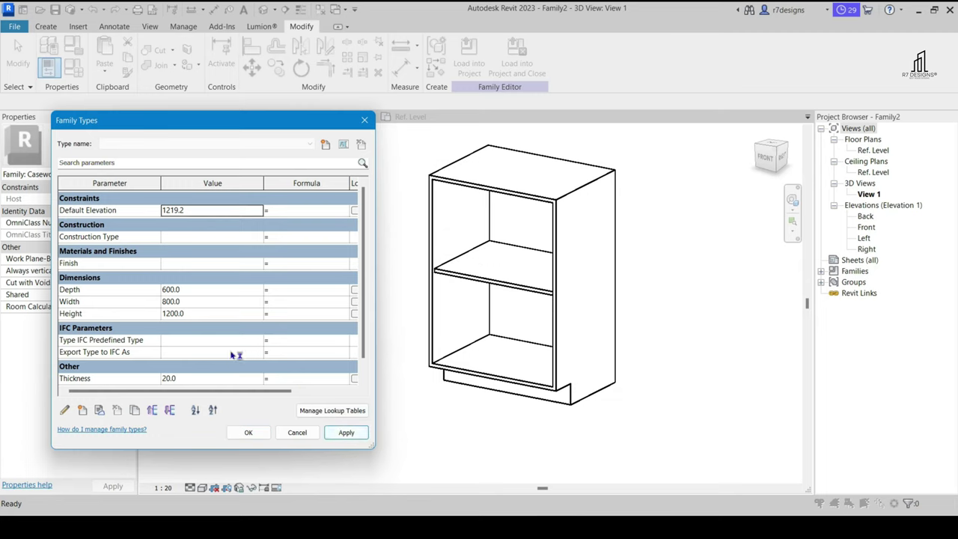
{"action": "left_click", "coordinate": [215, 313]}
{"action": "type", "text": "1400"}
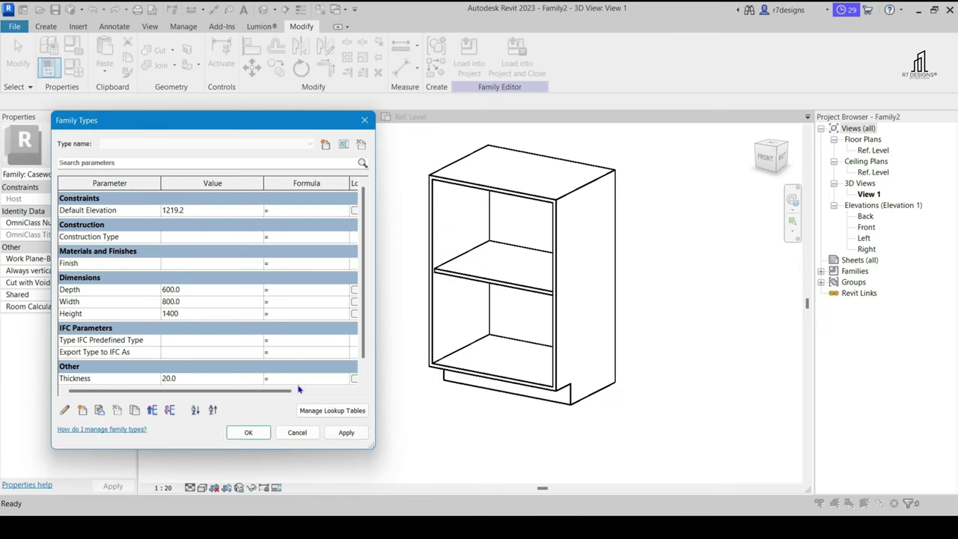
{"action": "left_click", "coordinate": [346, 431]}
{"action": "left_click", "coordinate": [234, 317]}
{"action": "type", "text": "500"}
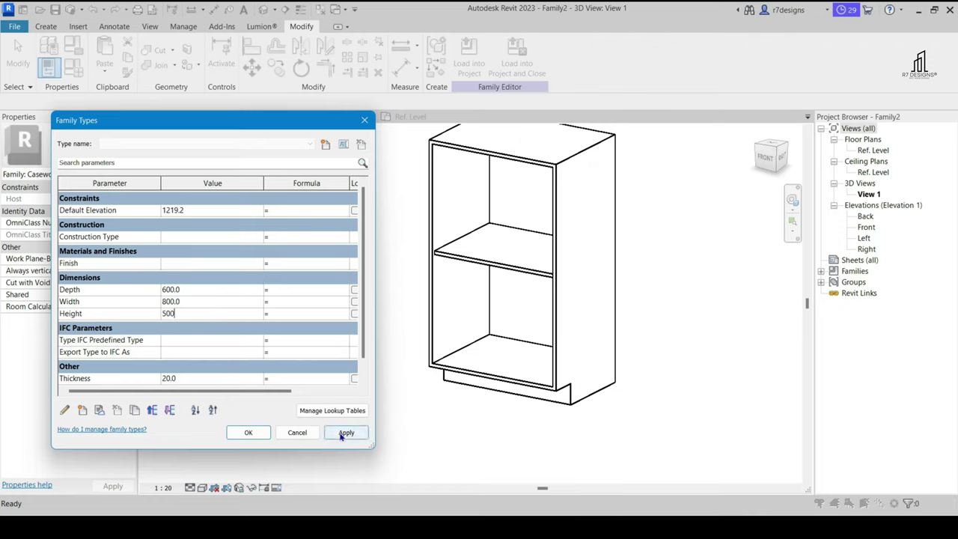
{"action": "left_click", "coordinate": [344, 434]}
{"action": "left_click", "coordinate": [231, 317]}
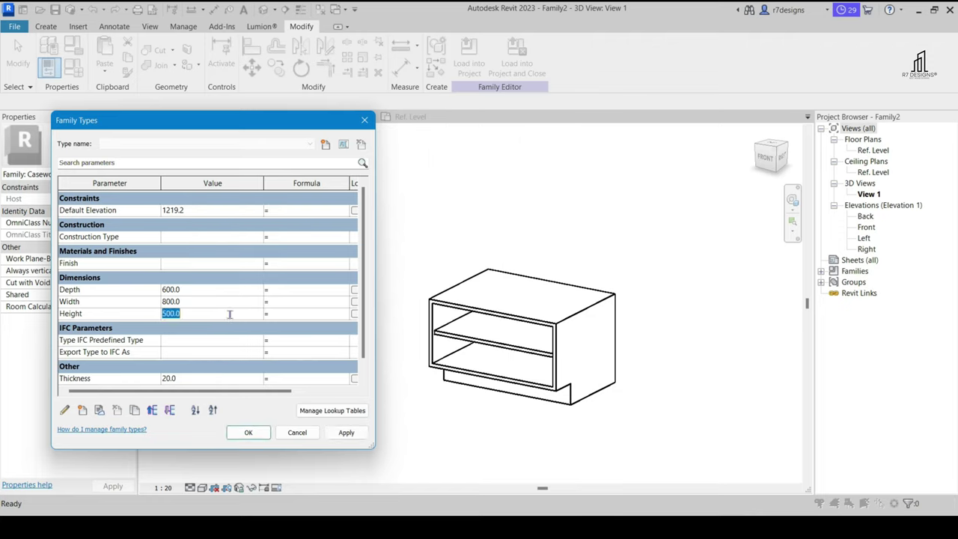
{"action": "type", "text": "900"}
{"action": "left_click", "coordinate": [344, 432]}
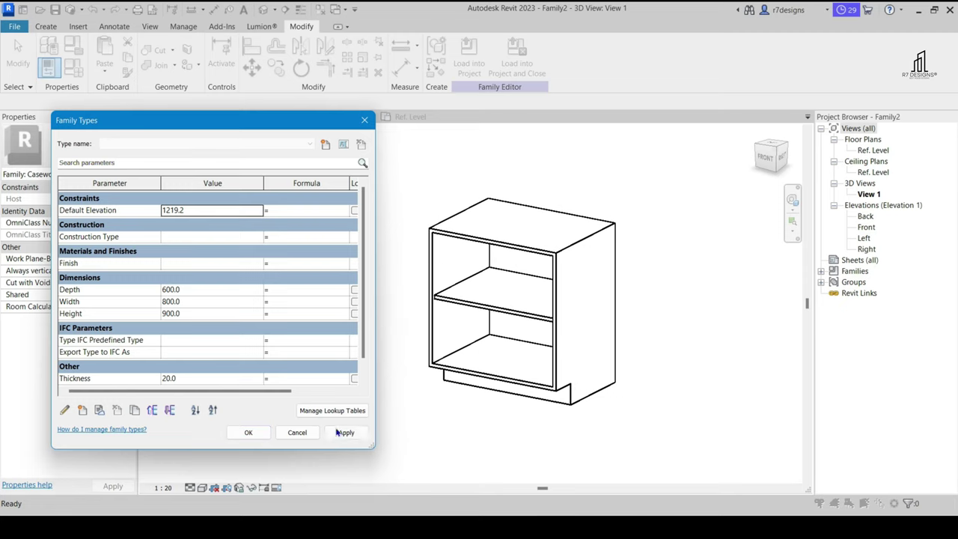
Retest Width at 500, then finish at Width 800 and Height 1000, keeping the changes
{"action": "left_click", "coordinate": [194, 303]}
{"action": "type", "text": "500"}
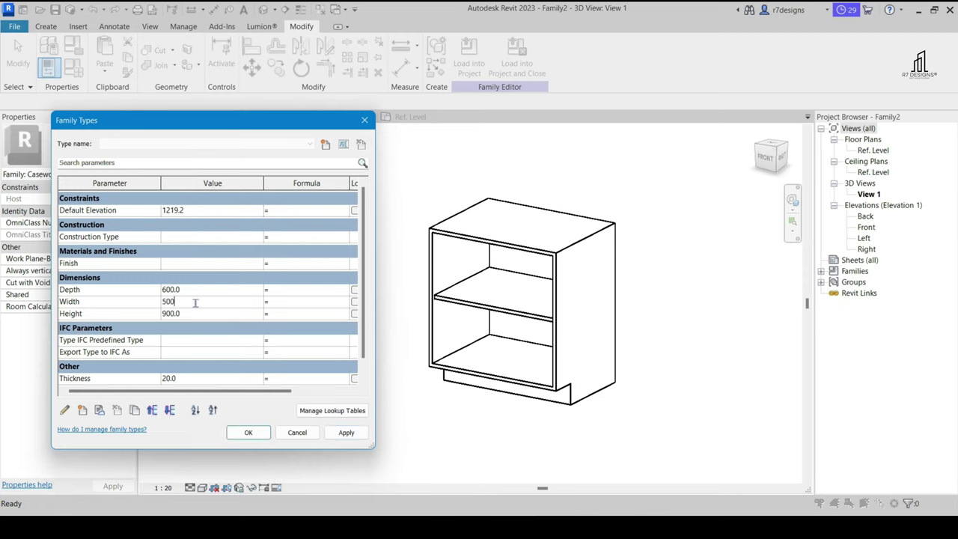
{"action": "left_click", "coordinate": [341, 442]}
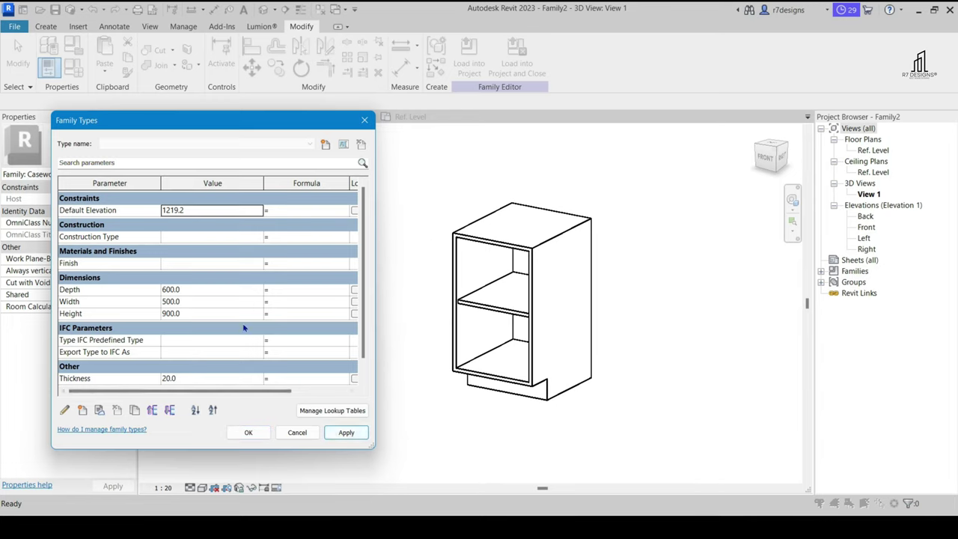
{"action": "left_click", "coordinate": [214, 303]}
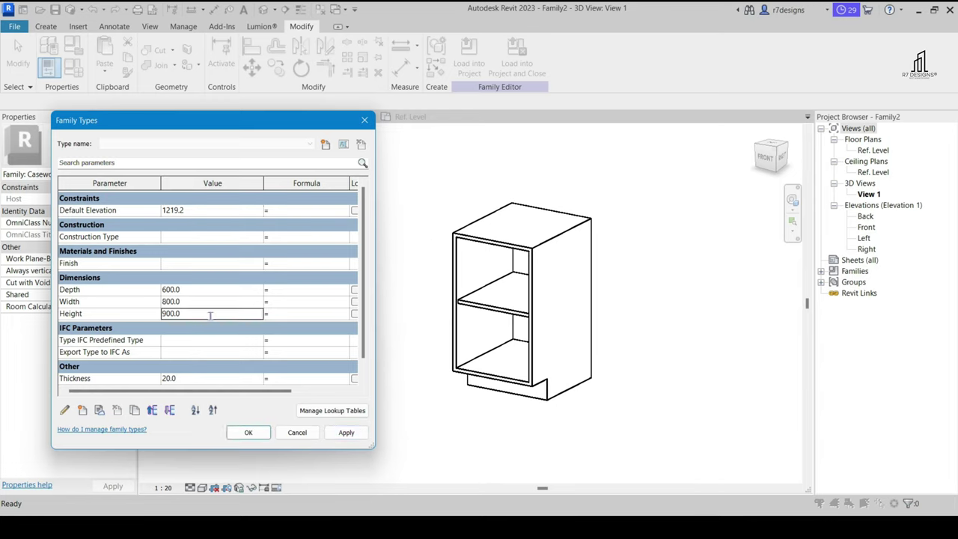
{"action": "type", "text": "100"}
{"action": "left_click", "coordinate": [346, 432]}
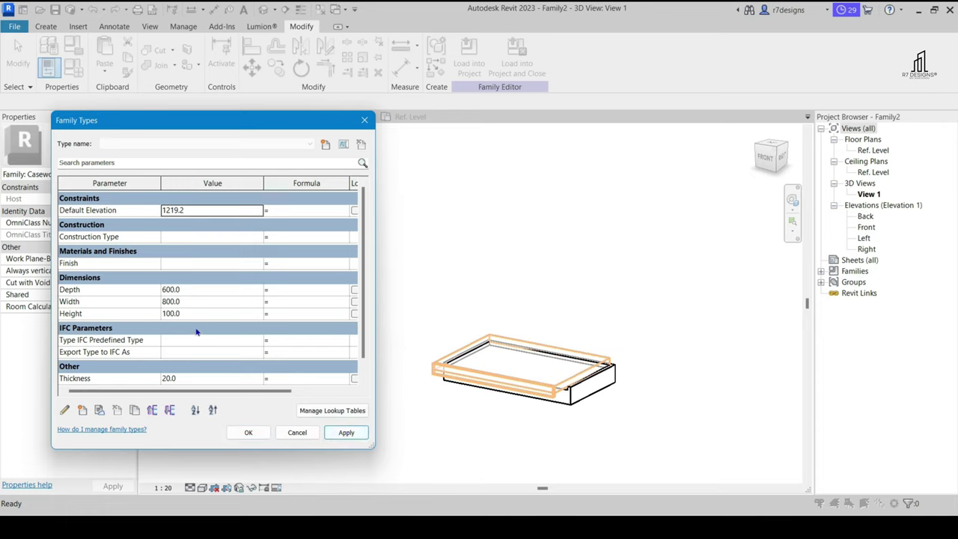
{"action": "left_click", "coordinate": [200, 315]}
{"action": "type", "text": "1000"}
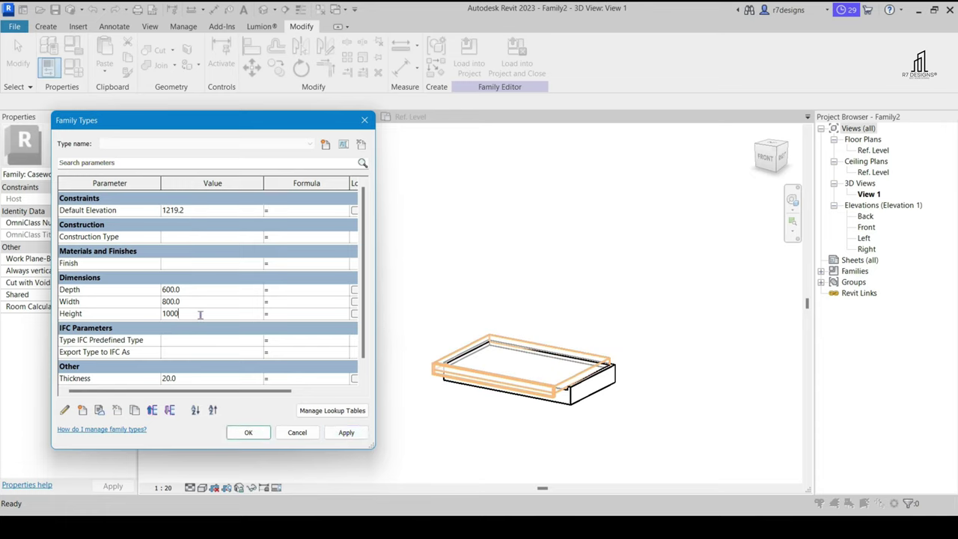
{"action": "left_click", "coordinate": [338, 431]}
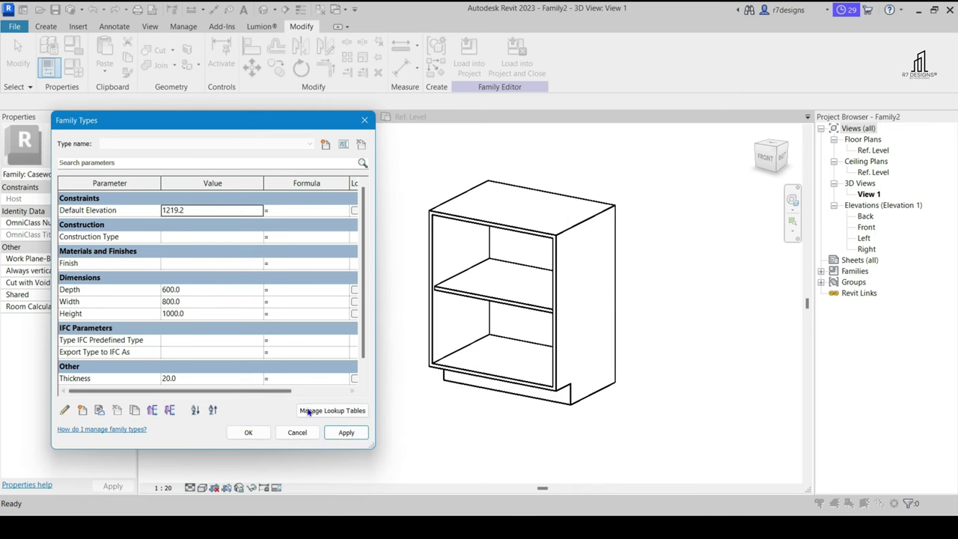
{"action": "left_click", "coordinate": [258, 436]}
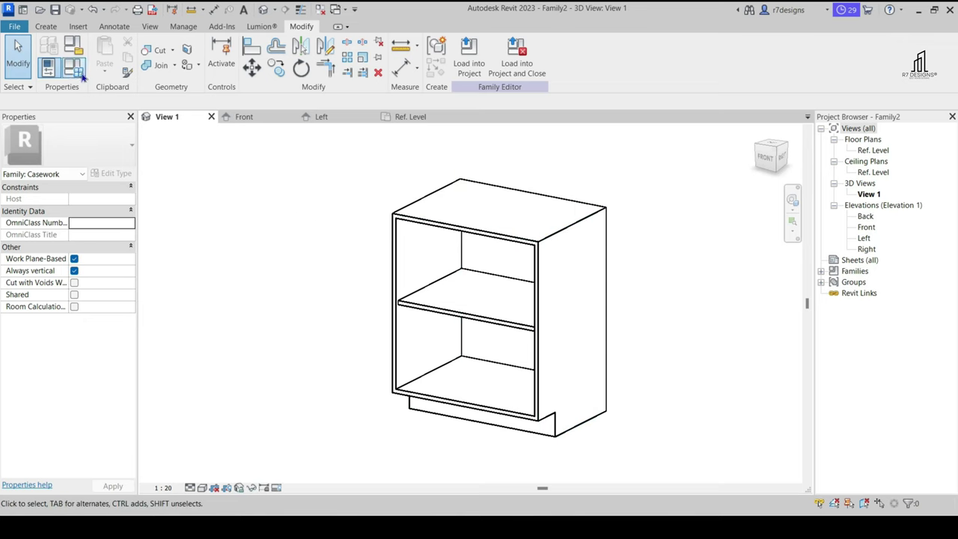
Link the cabinet body extrusion's Material to a new 'Cabinet Finish' family parameter
{"action": "left_click", "coordinate": [394, 224]}
{"action": "left_click", "coordinate": [132, 282]}
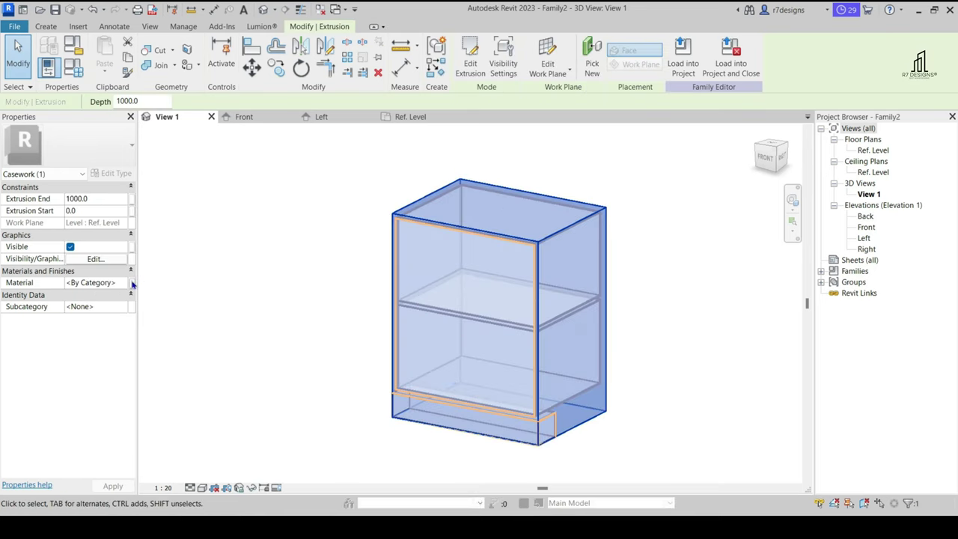
{"action": "left_click", "coordinate": [392, 338]}
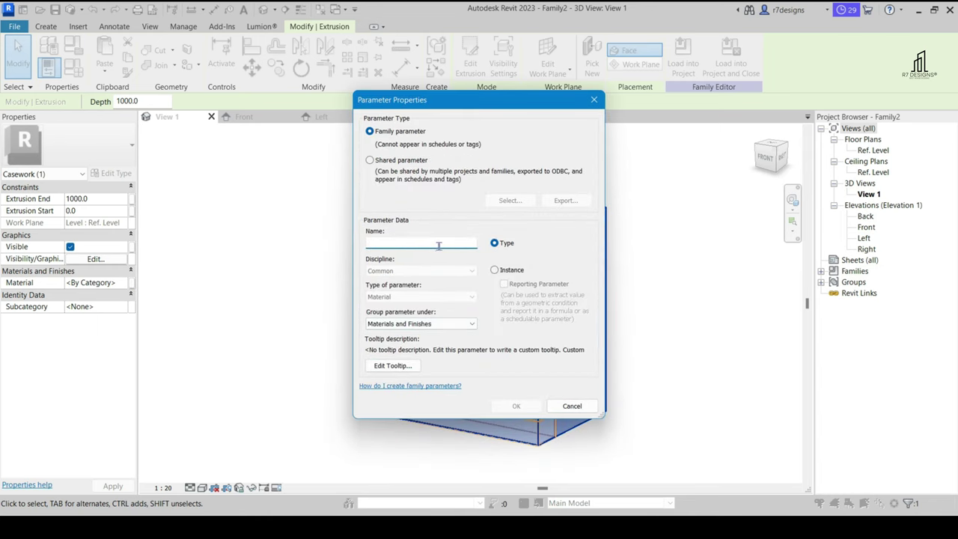
{"action": "type", "text": "Cabine"}
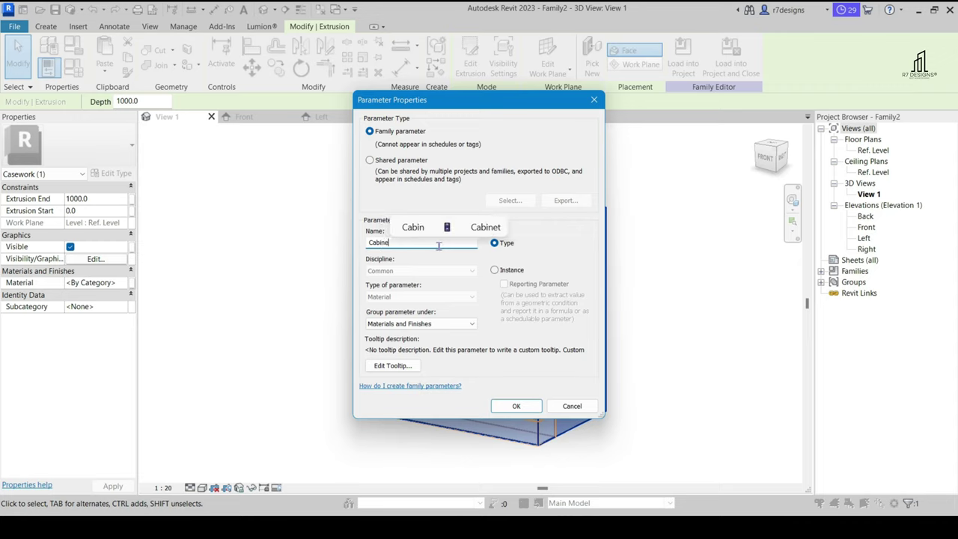
{"action": "type", "text": "t"}
{"action": "type", "text": " F"}
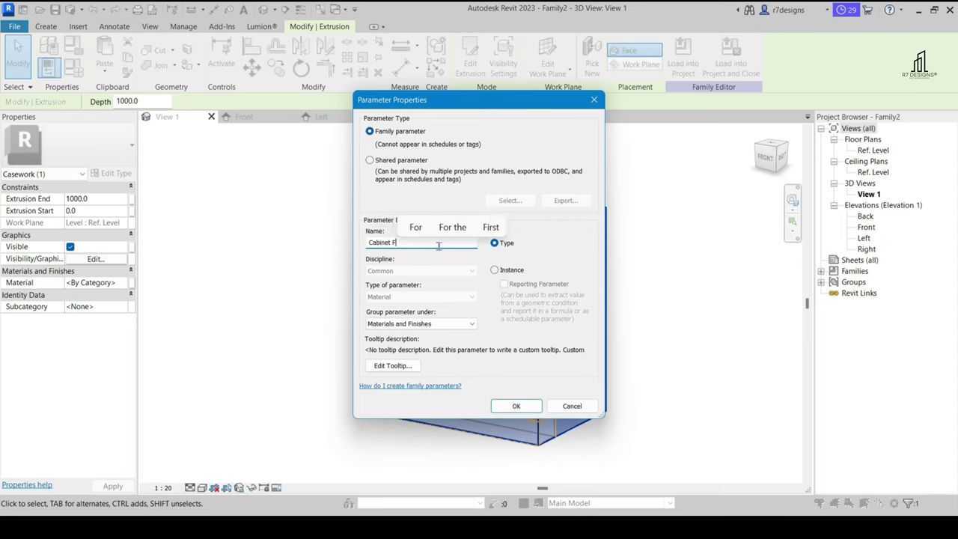
{"action": "type", "text": "inish"}
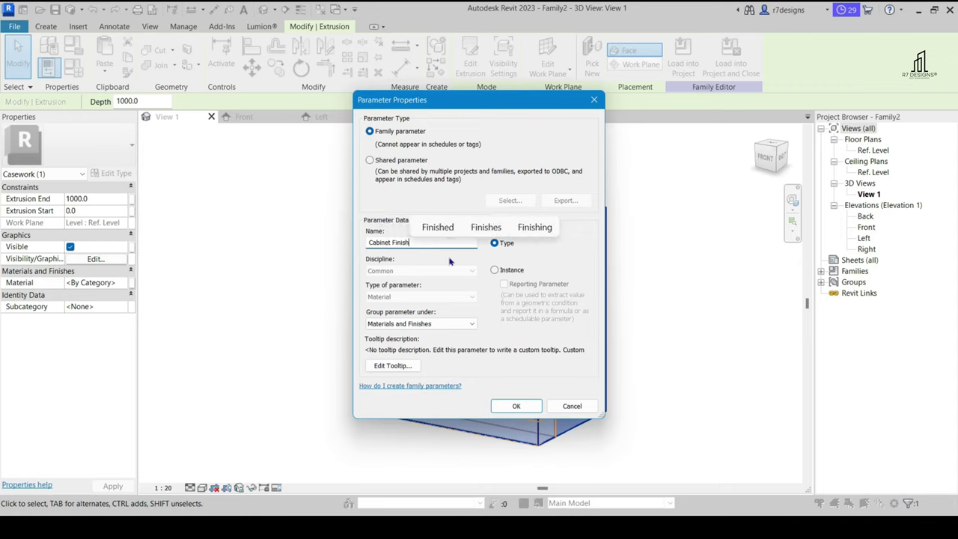
{"action": "left_click", "coordinate": [516, 405]}
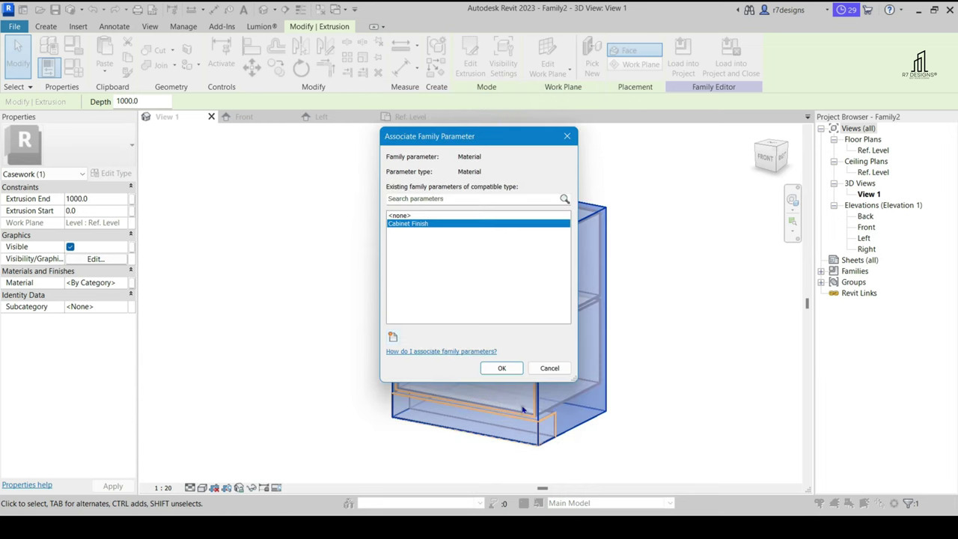
{"action": "left_click", "coordinate": [501, 368]}
{"action": "left_click", "coordinate": [621, 175]}
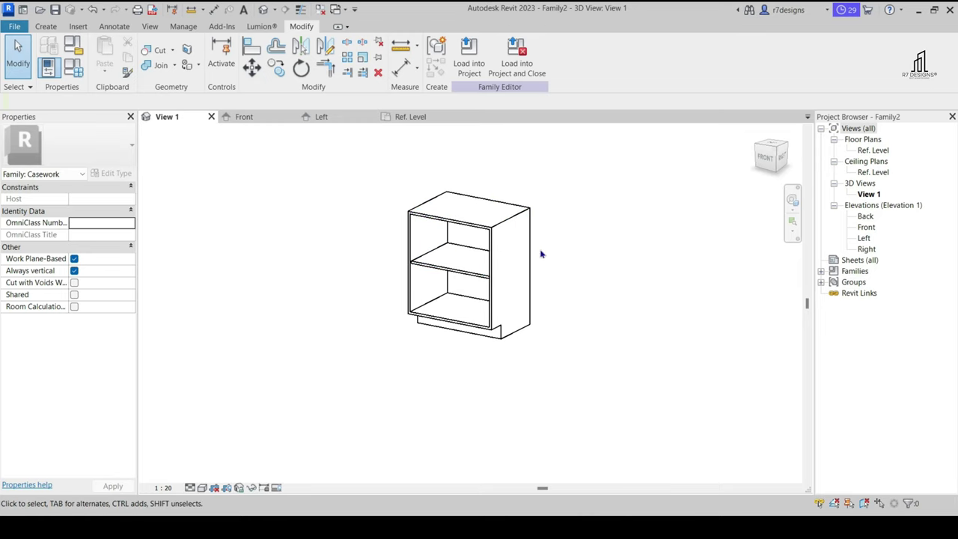
{"action": "scroll", "coordinate": [363, 201], "scroll_direction": "up", "scroll_amount": 2}
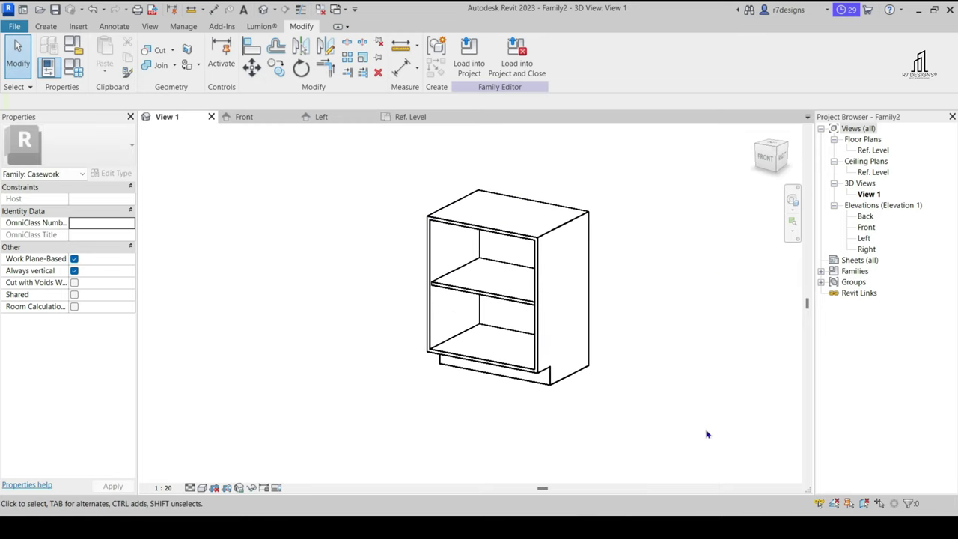